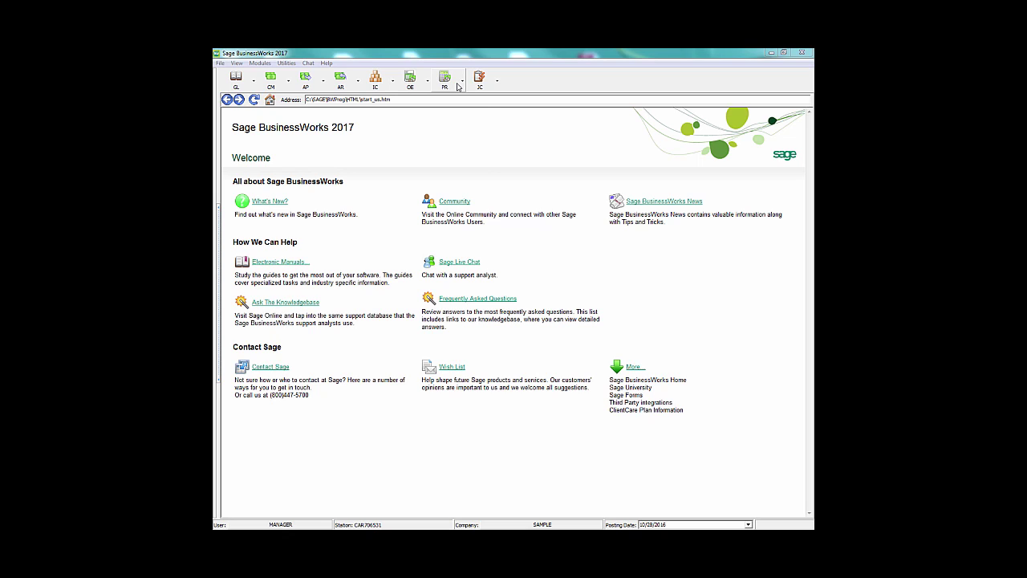
Deactivate direct deposit for the first employee in Maintain Employees, save the record and close it.
left_click(459, 83)
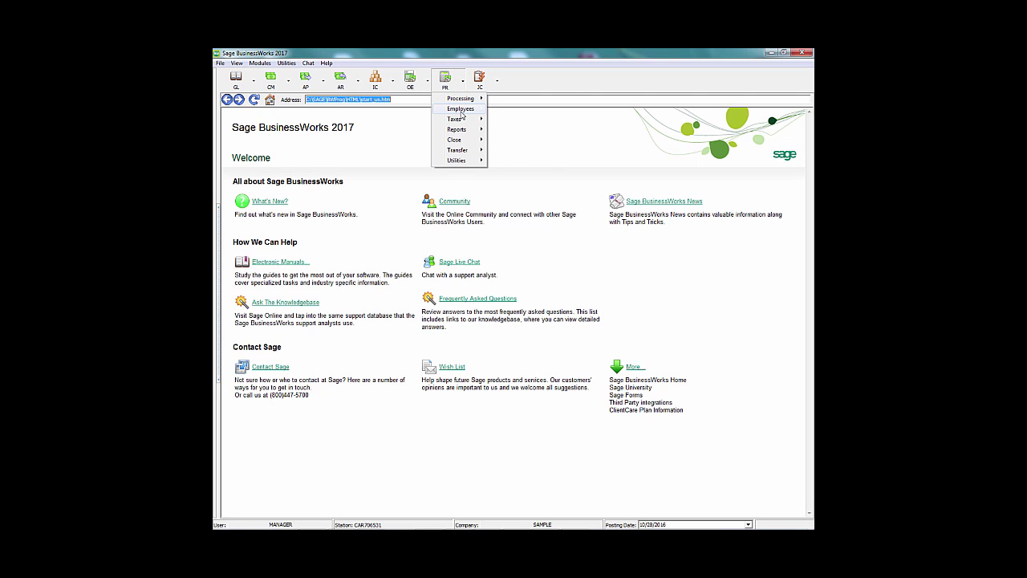
mouse_move(462, 114)
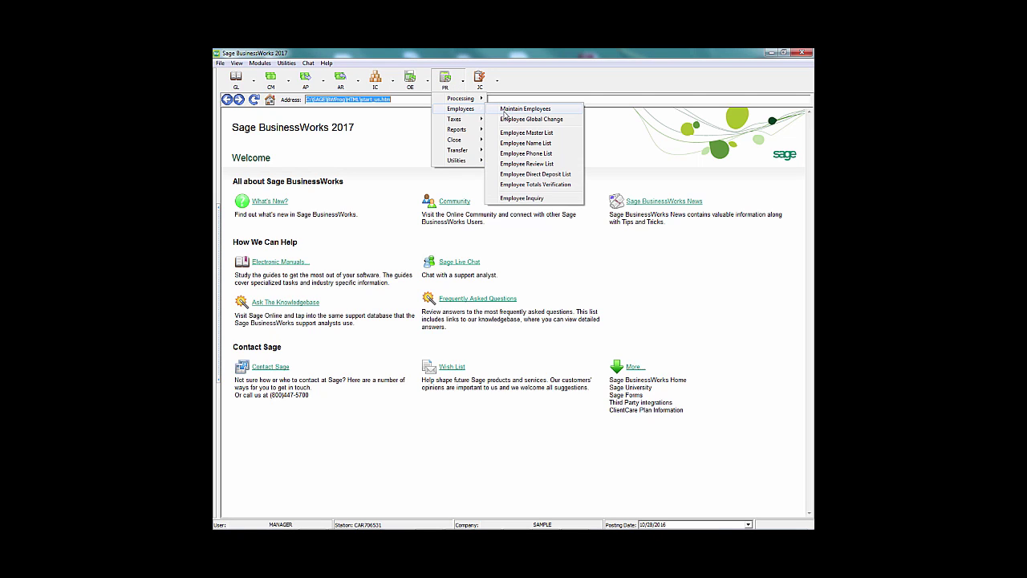
left_click(503, 110)
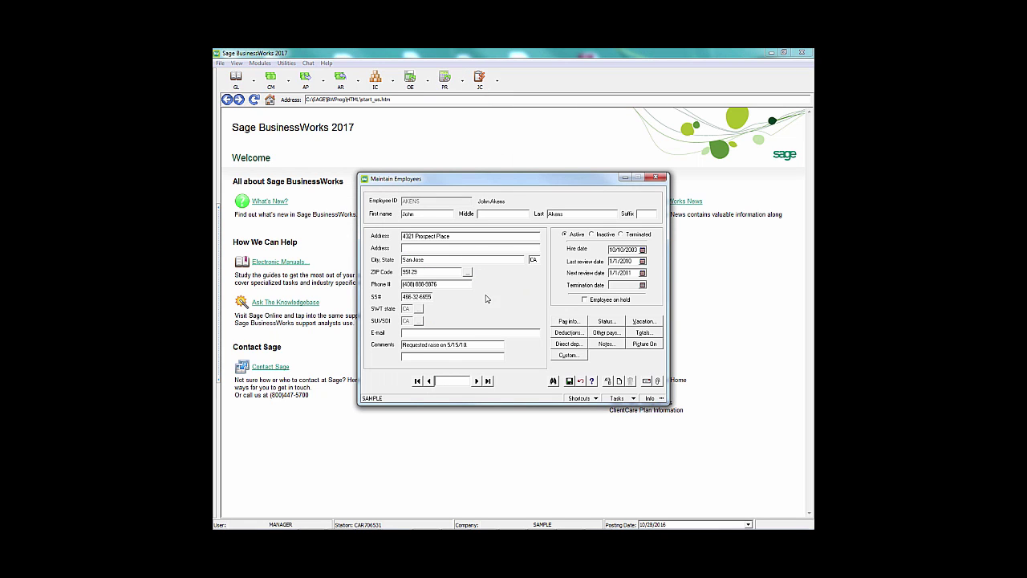
left_click(568, 344)
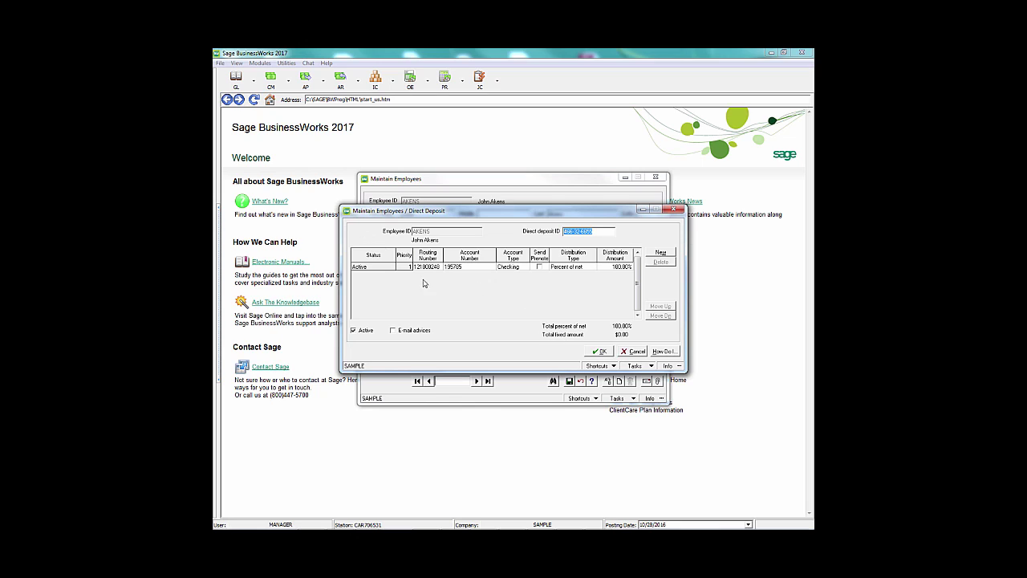
left_click(355, 333)
left_click(600, 351)
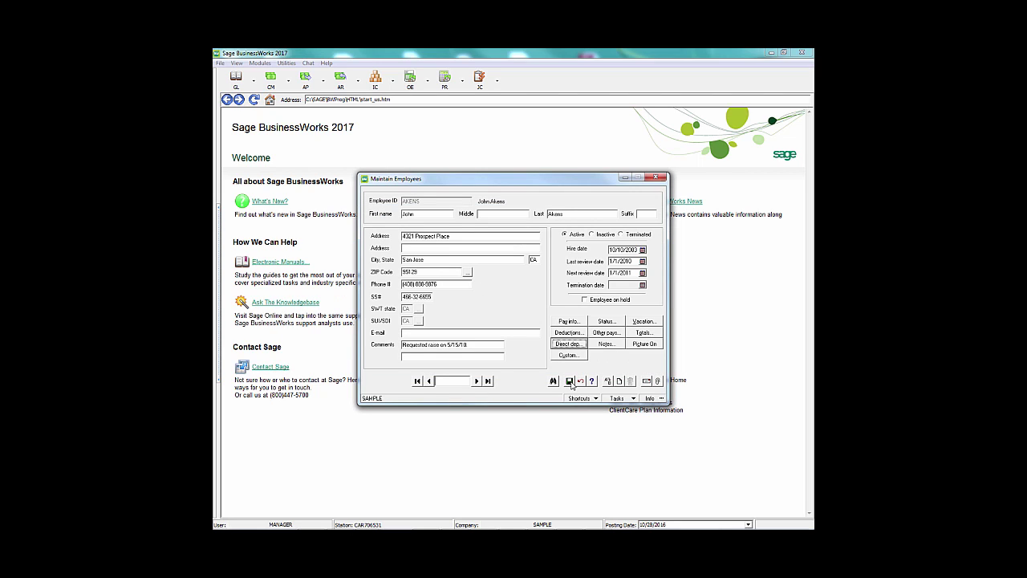
left_click(657, 184)
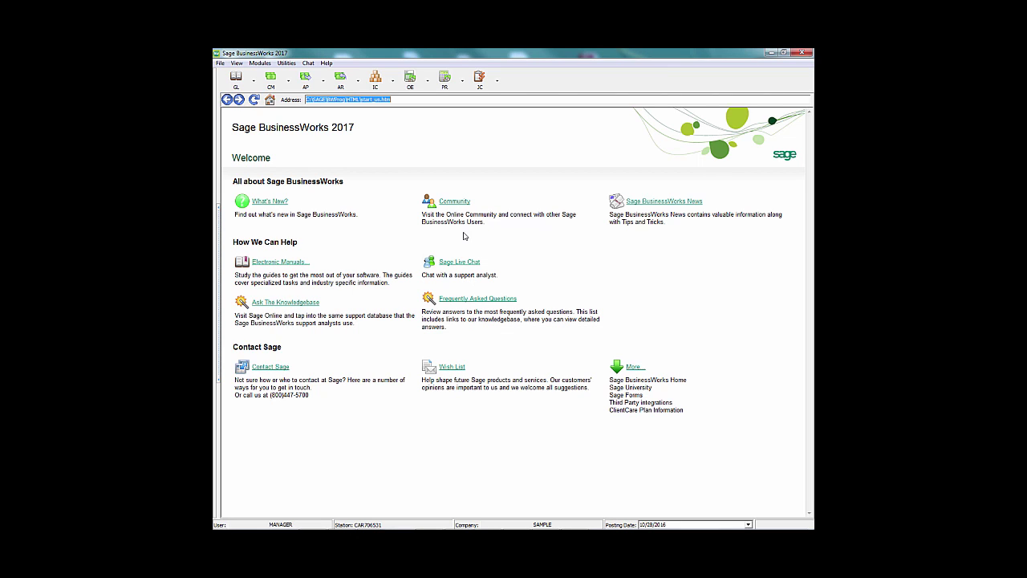
Open Time Card Entry for the same employee's ID and start with a blank time card instead of the standard one.
left_click(460, 87)
mouse_move(461, 98)
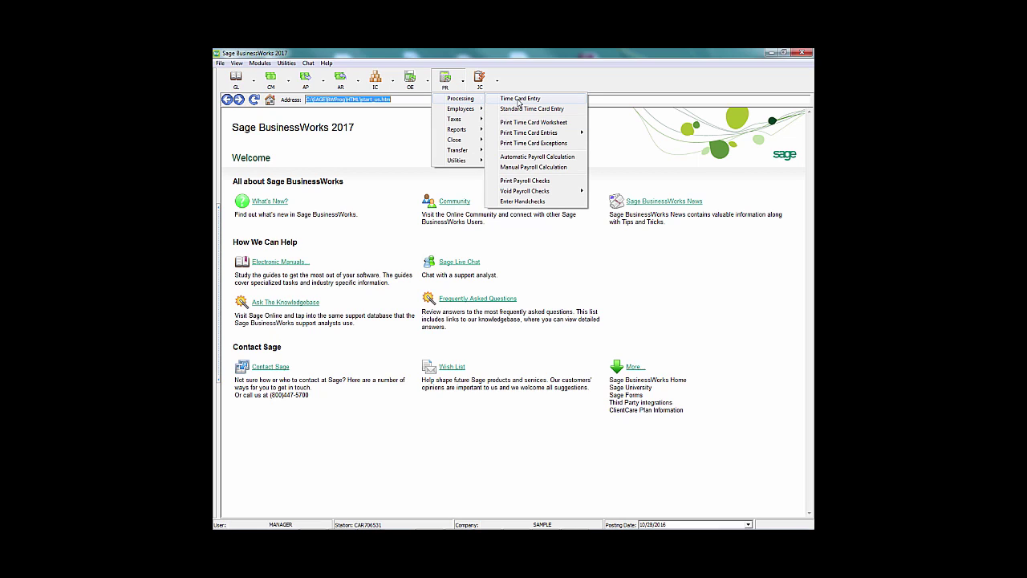
left_click(519, 99)
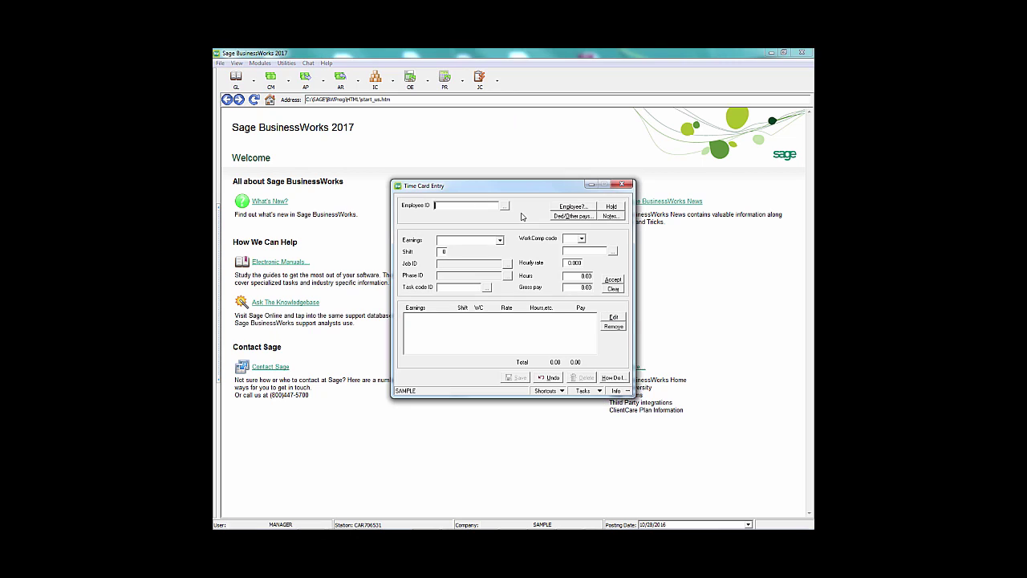
type("AKENS")
key("Tab")
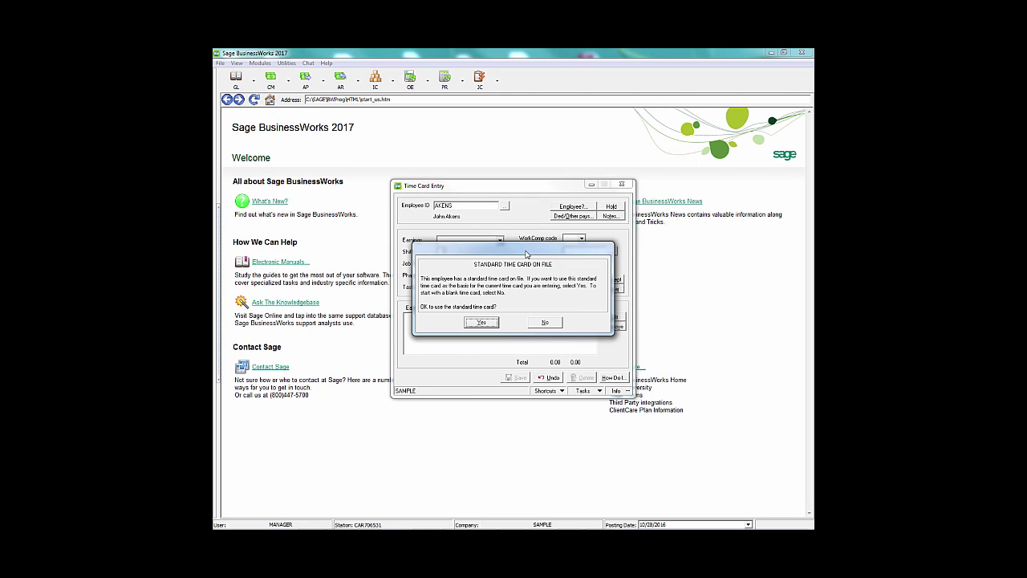
left_click(552, 324)
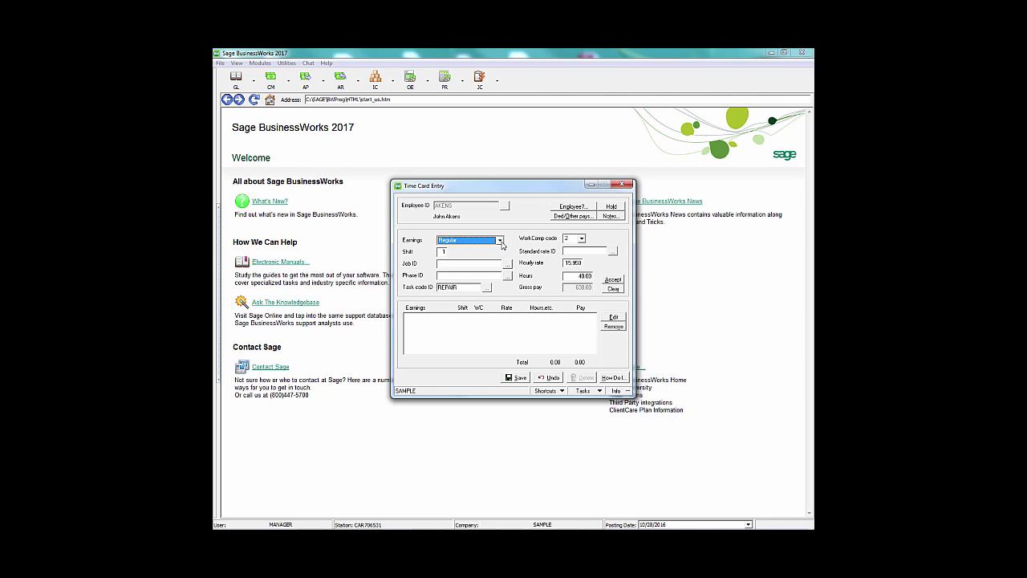
Add a Miscellaneous pay earnings line to the time card with a gross pay of 1000.00.
left_click(499, 241)
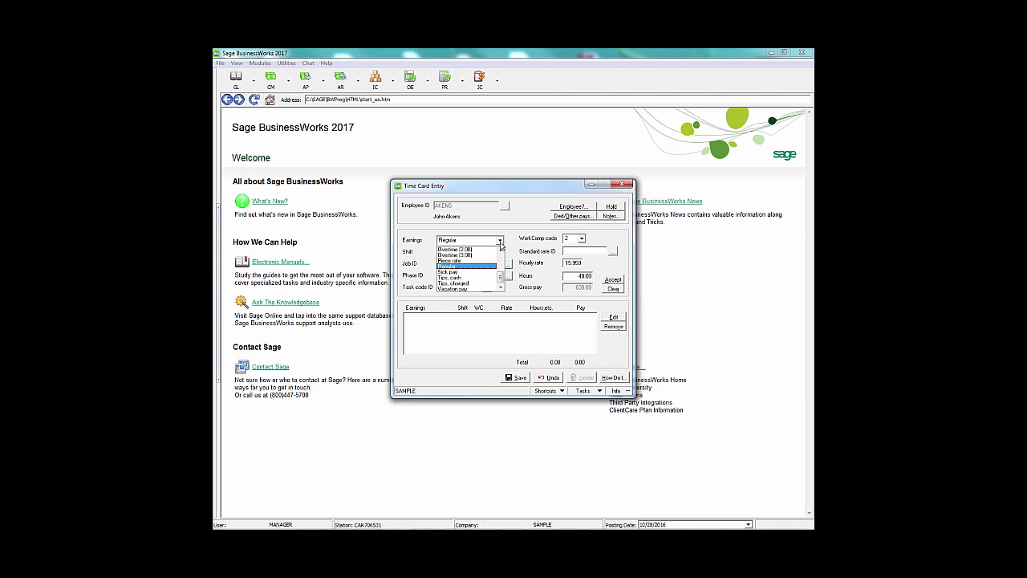
left_click(499, 241)
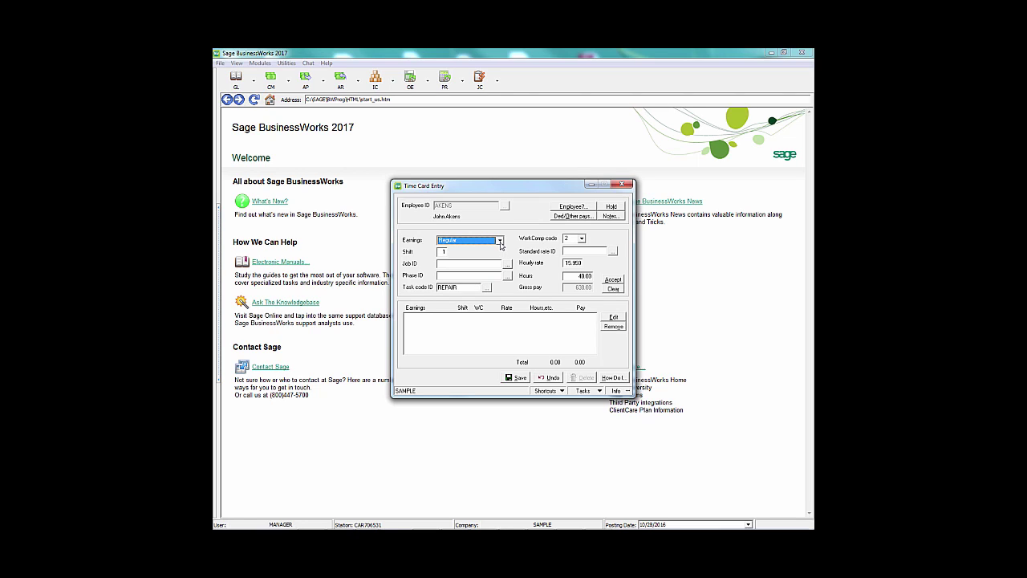
key("m")
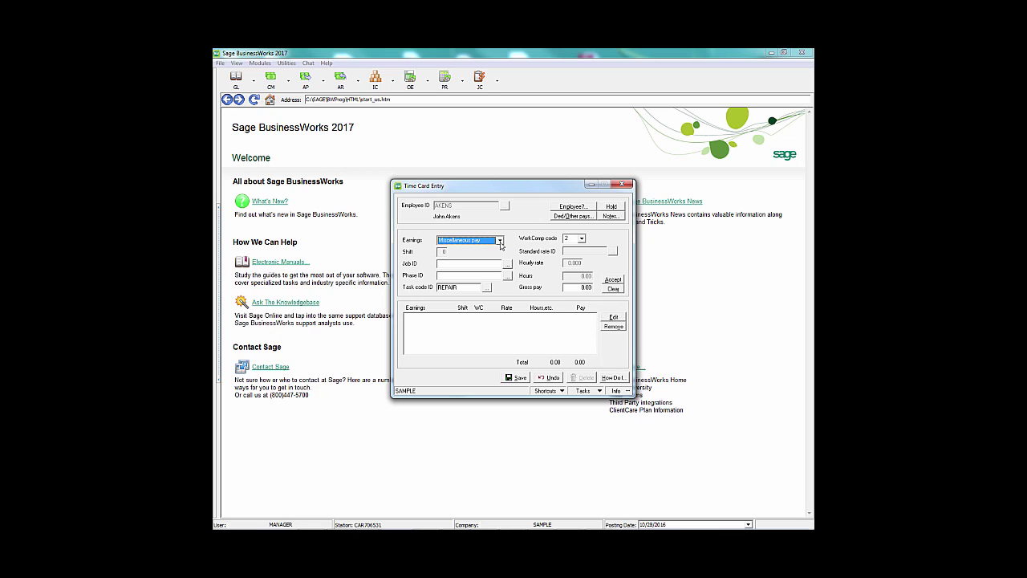
left_click(577, 288)
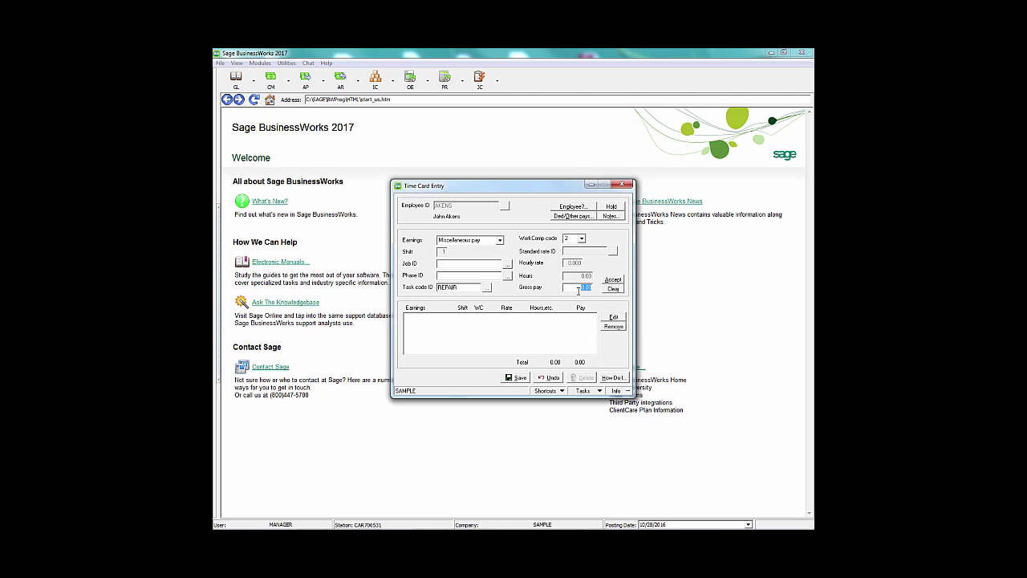
type("1800.00")
key("Return")
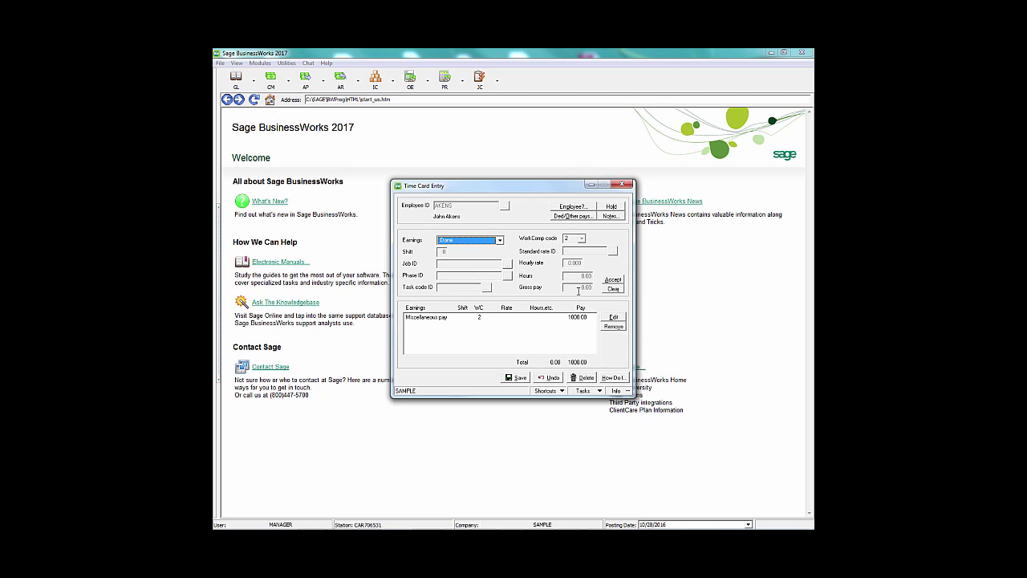
Deactivate all seven deductions from INSUR through 125 on the time card, then save and close it.
left_click(580, 217)
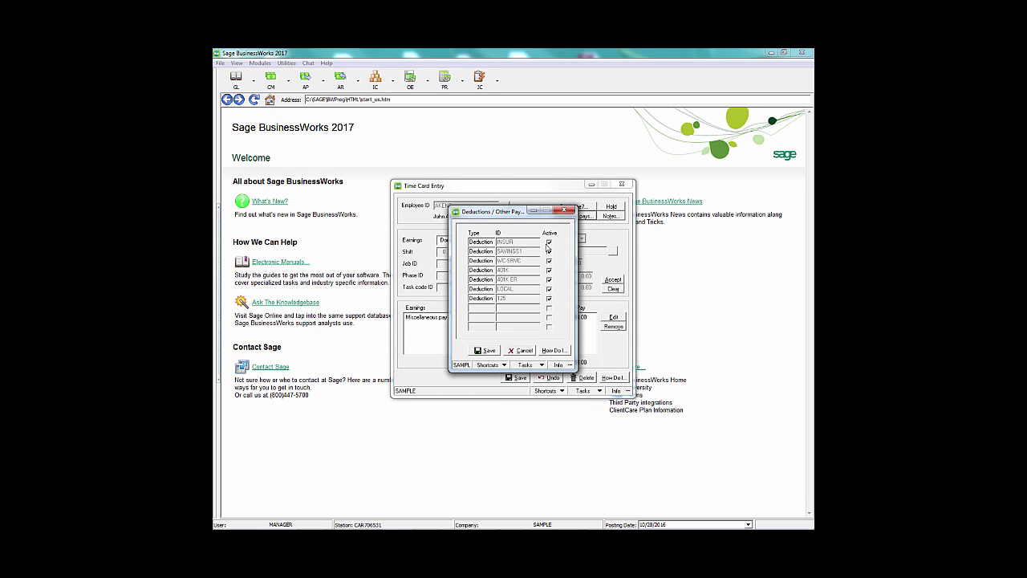
left_click(549, 241)
left_click(549, 252)
left_click(549, 260)
left_click(549, 270)
left_click(549, 279)
left_click(549, 289)
left_click(548, 298)
left_click(486, 353)
left_click(518, 378)
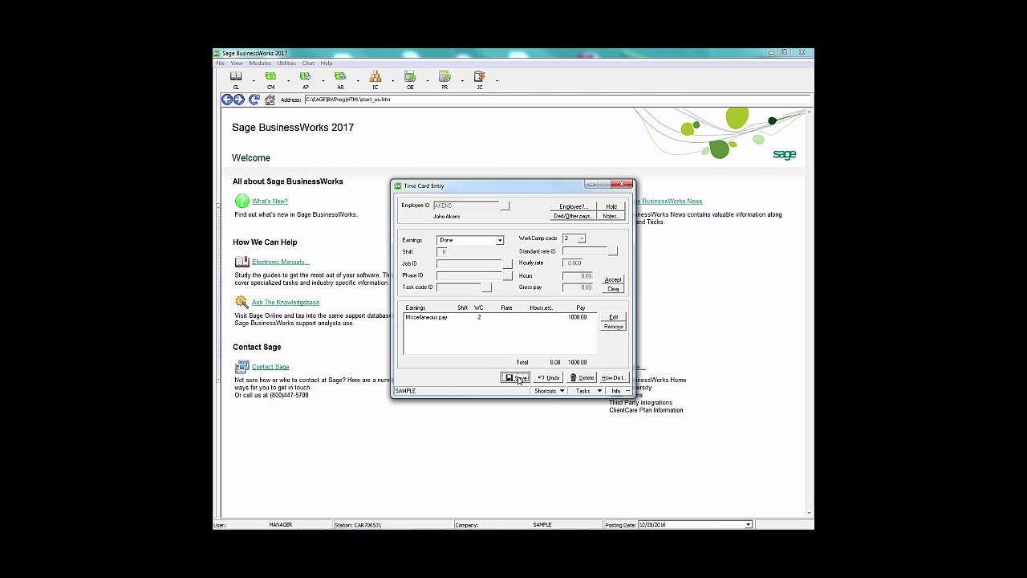
left_click(621, 184)
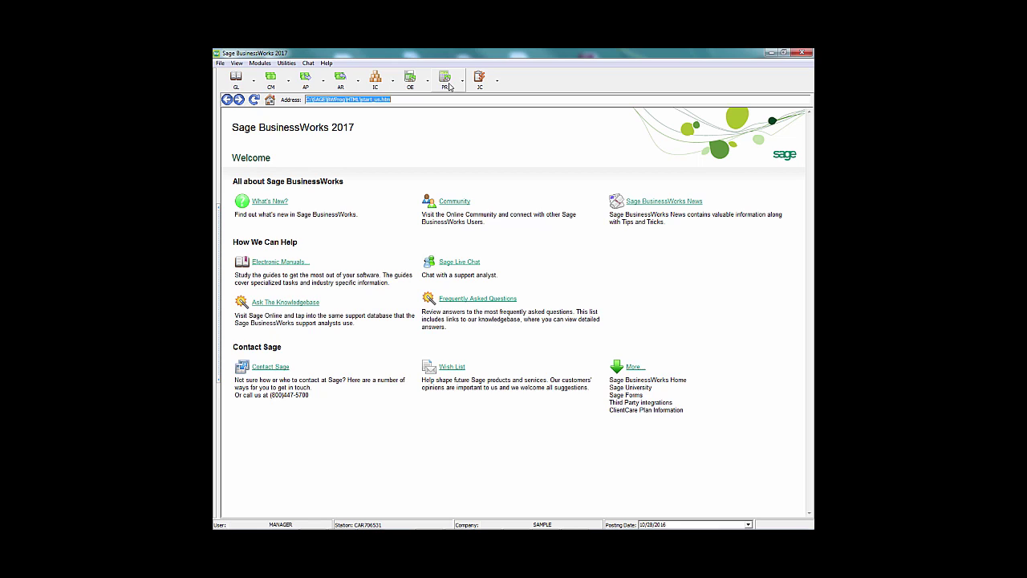
Run Automatic Payroll Calculation for only this employee's ID with the payroll register preview, then close the preview.
left_click(449, 86)
mouse_move(454, 100)
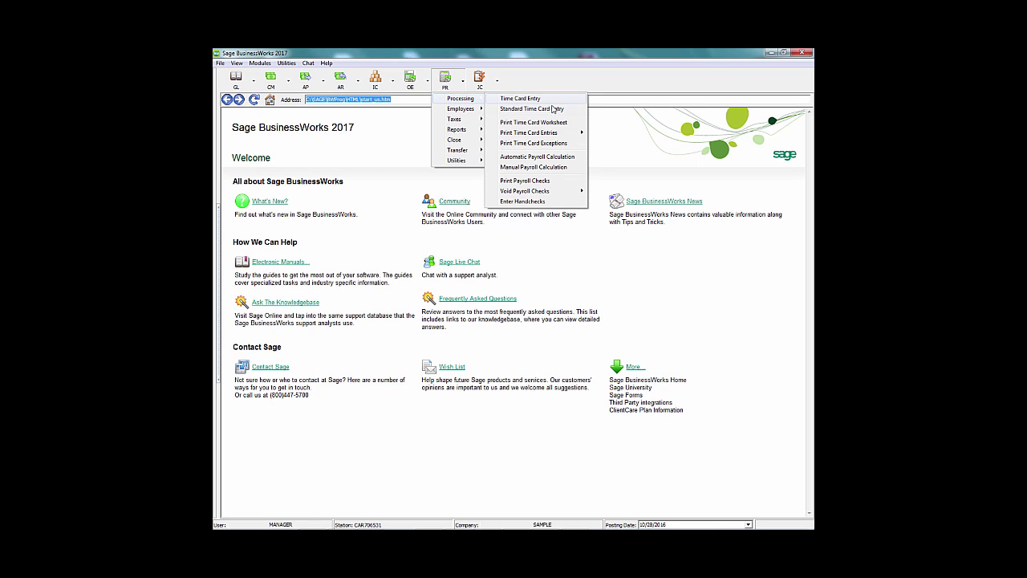
left_click(537, 157)
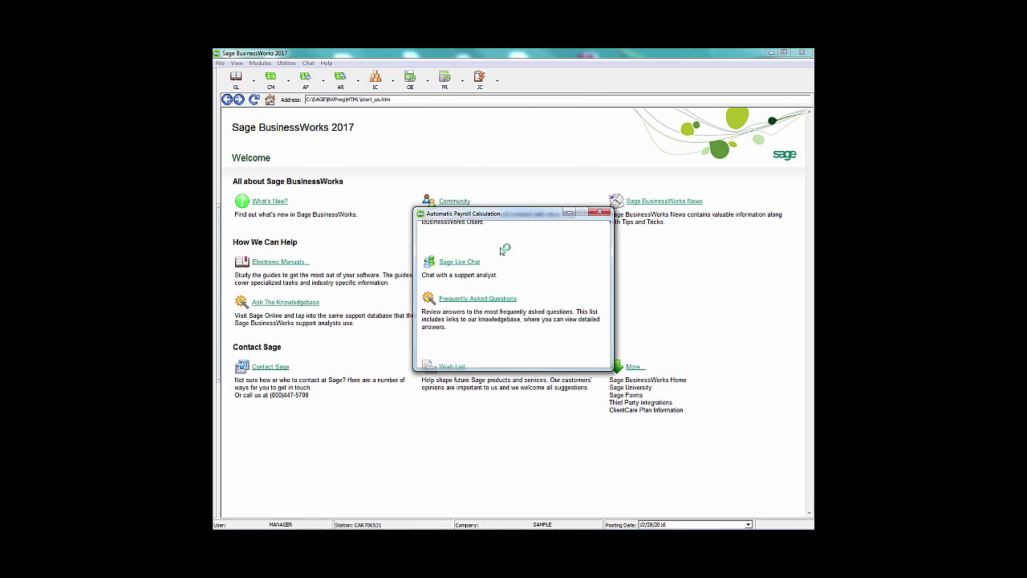
left_click(482, 239)
left_click(477, 244)
type("AKENS")
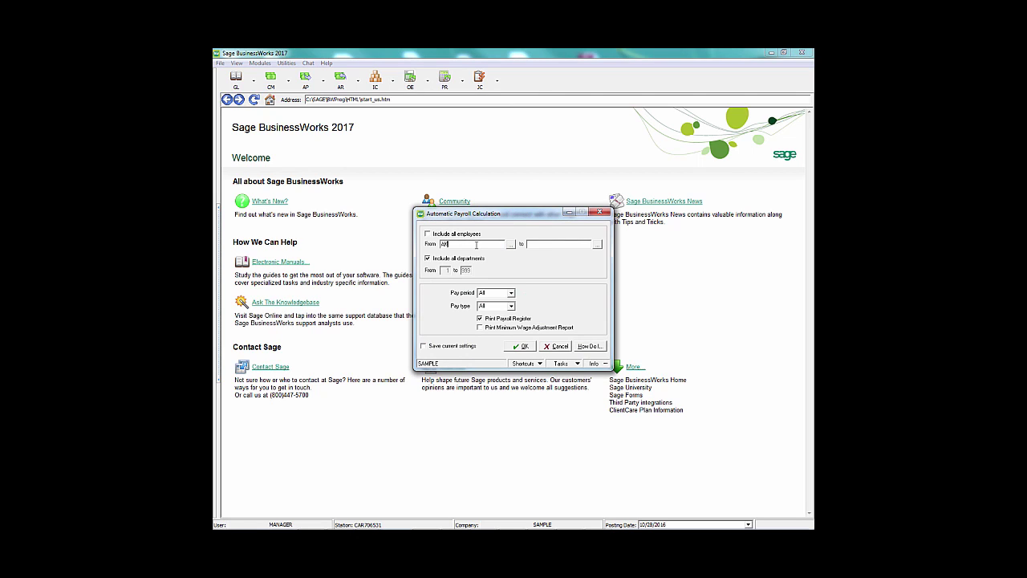
key("Tab")
left_click(521, 346)
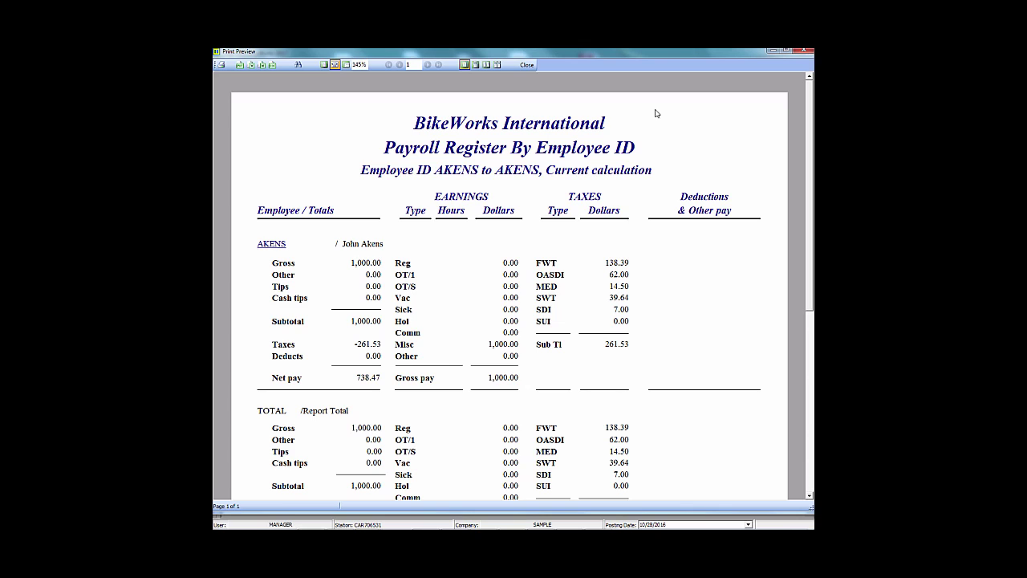
left_click(526, 65)
left_click(668, 216)
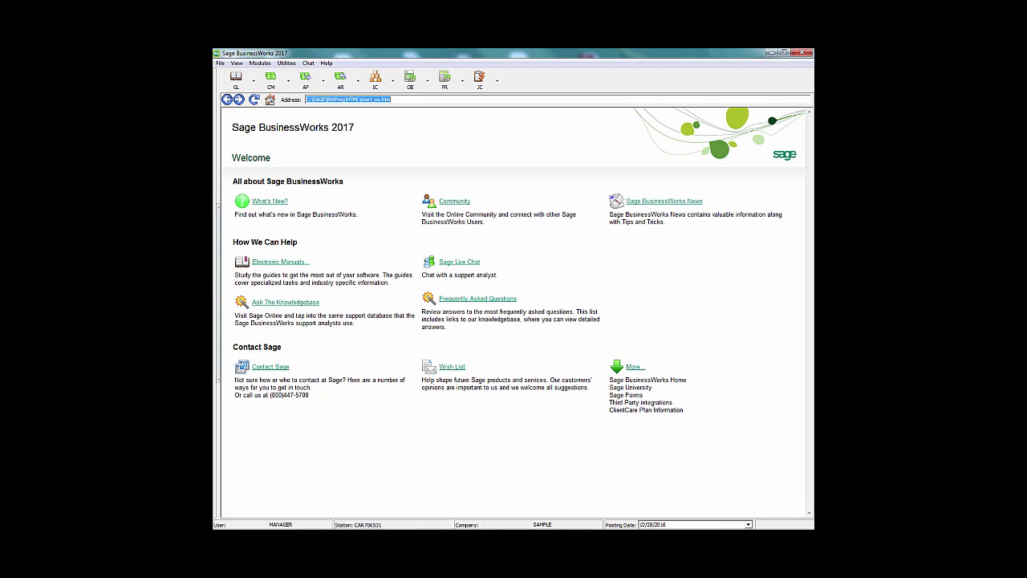
Set up Print Payroll Checks for checks only, limited to this employee's ID.
left_click(449, 80)
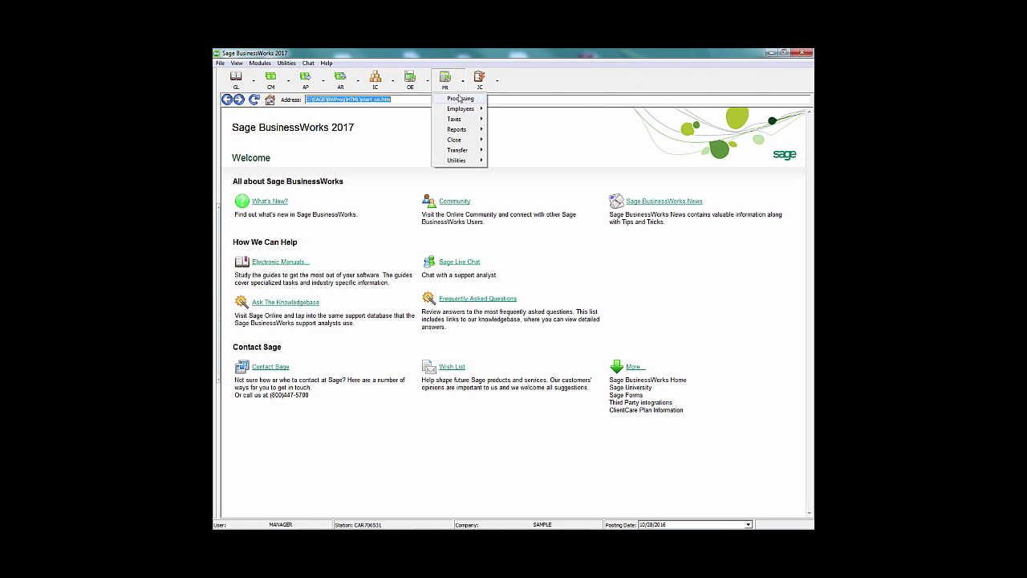
mouse_move(459, 97)
left_click(534, 183)
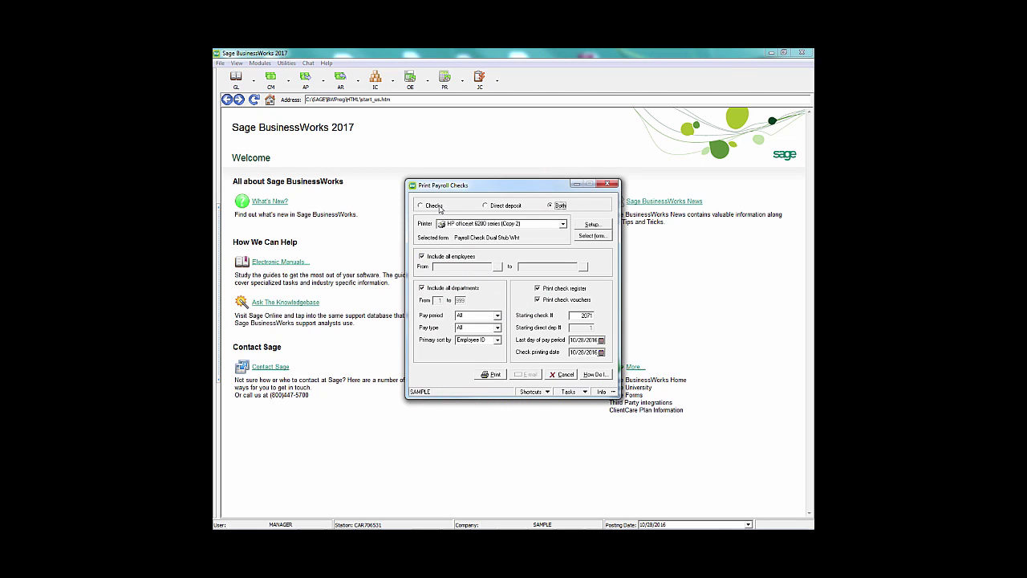
left_click(434, 207)
left_click(425, 254)
type("AKENS")
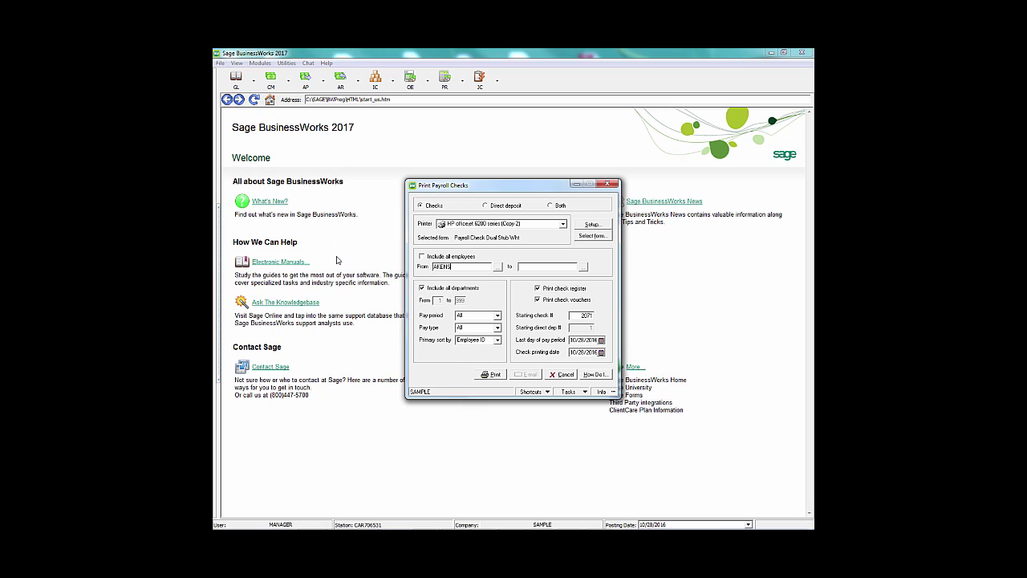
key("Tab")
Set both the last day of the pay period and the check printing date to 6/30/2016 and print the check.
left_click(571, 340)
type("083016")
key("Tab")
type("063016")
key("Tab")
left_click(497, 375)
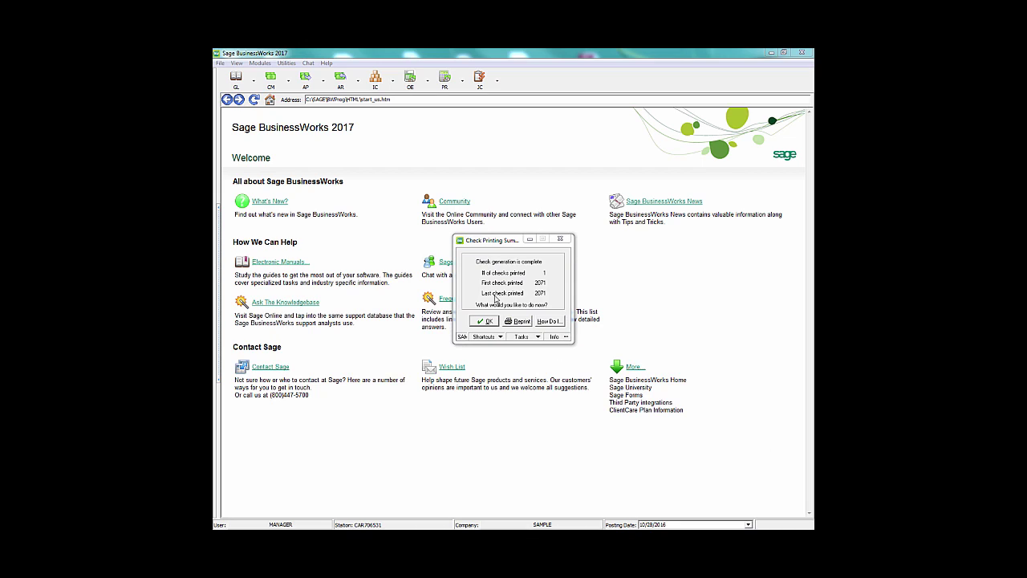
Accept the completed check printing and close the follow-up reports without printing the check vouchers.
left_click(489, 321)
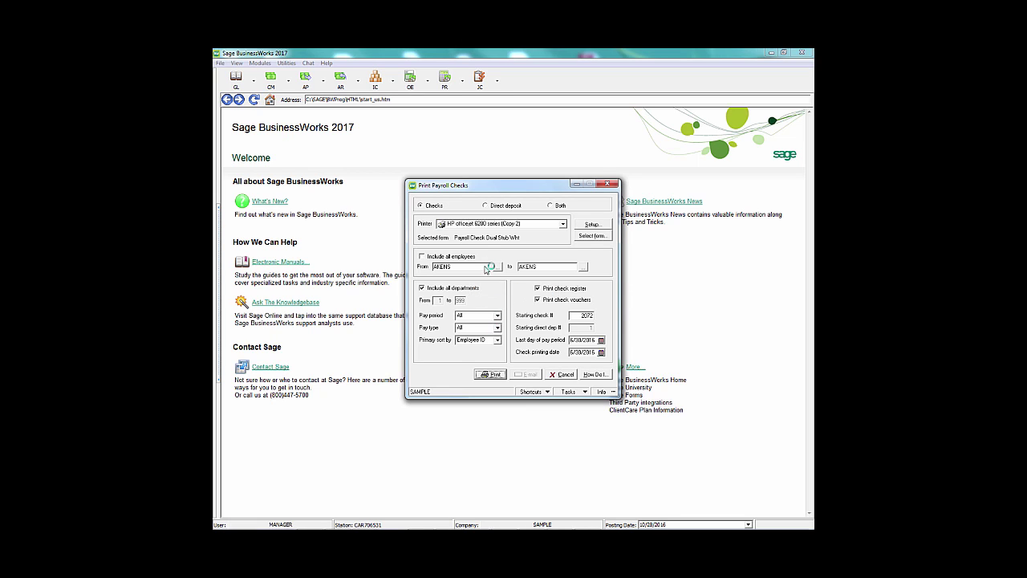
left_click(550, 324)
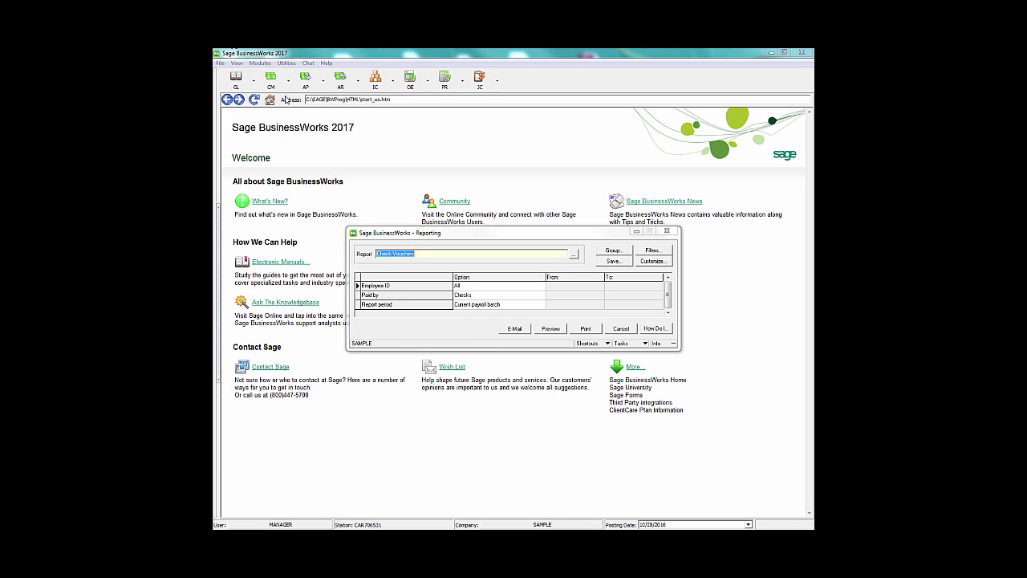
left_click(671, 233)
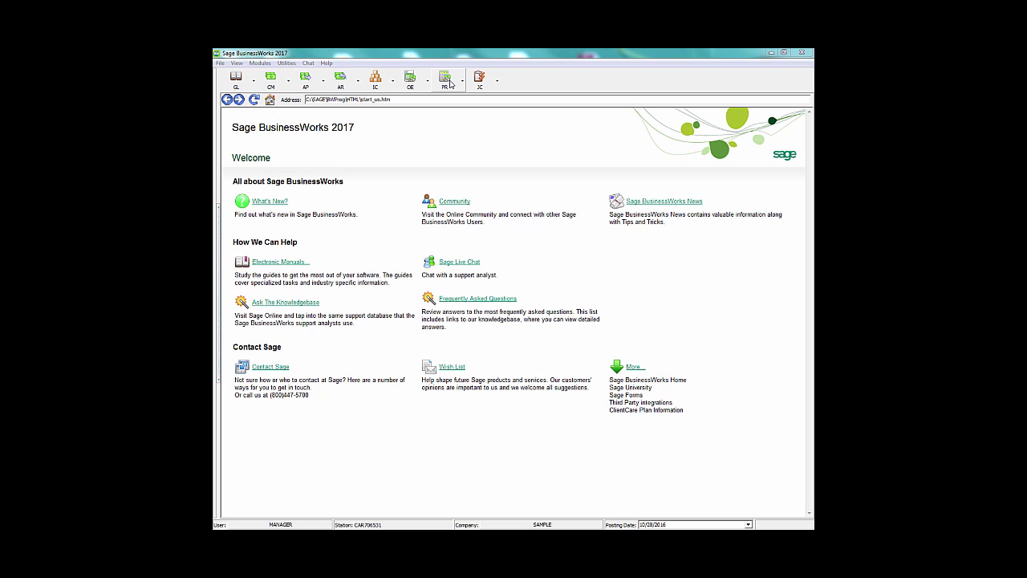
Create a new other pay with ID BONUS and description Employee Bonus Cks in Maintain Other Pays.
left_click(460, 83)
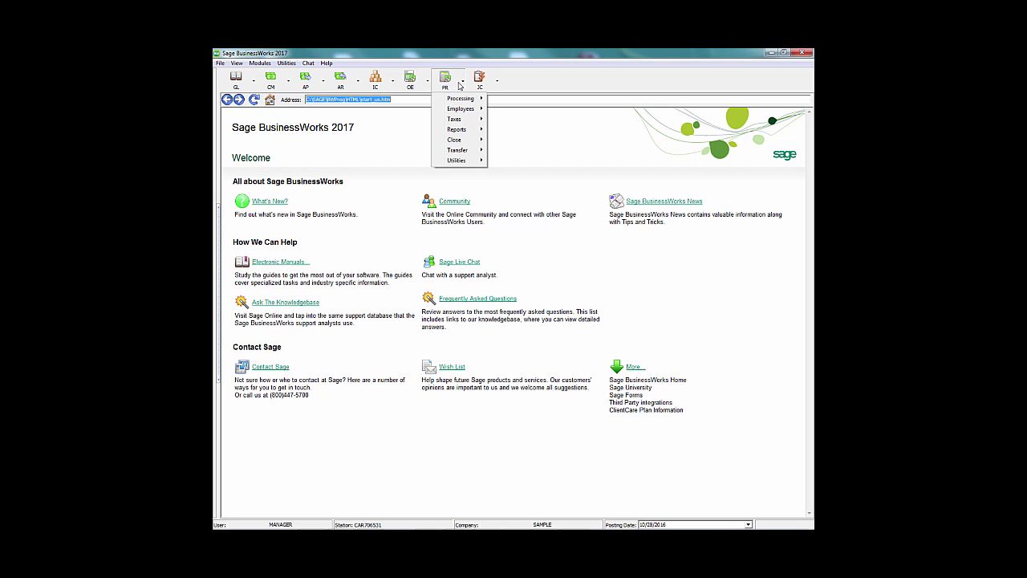
mouse_move(458, 166)
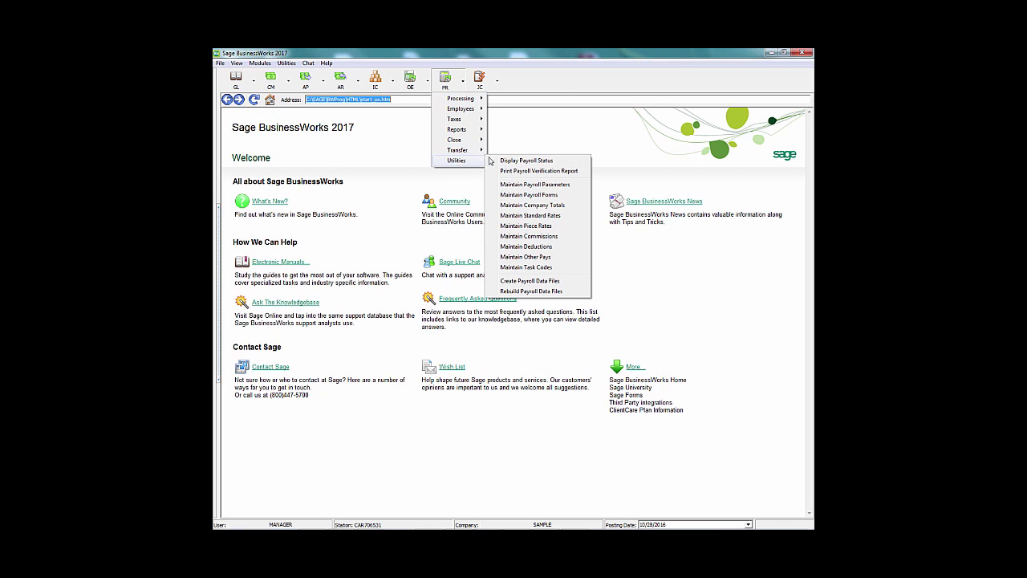
left_click(533, 257)
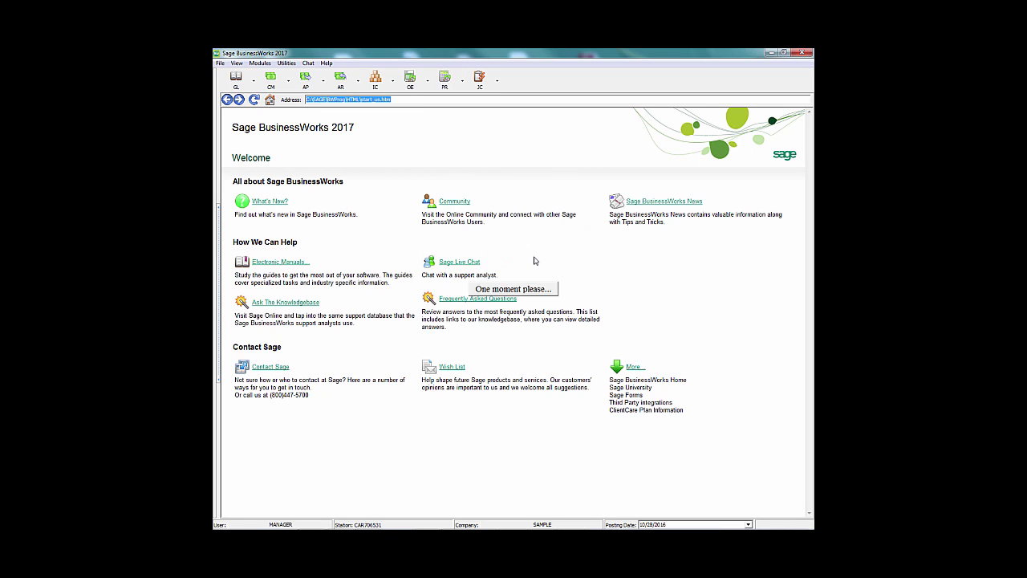
left_click_drag(516, 199, 533, 152)
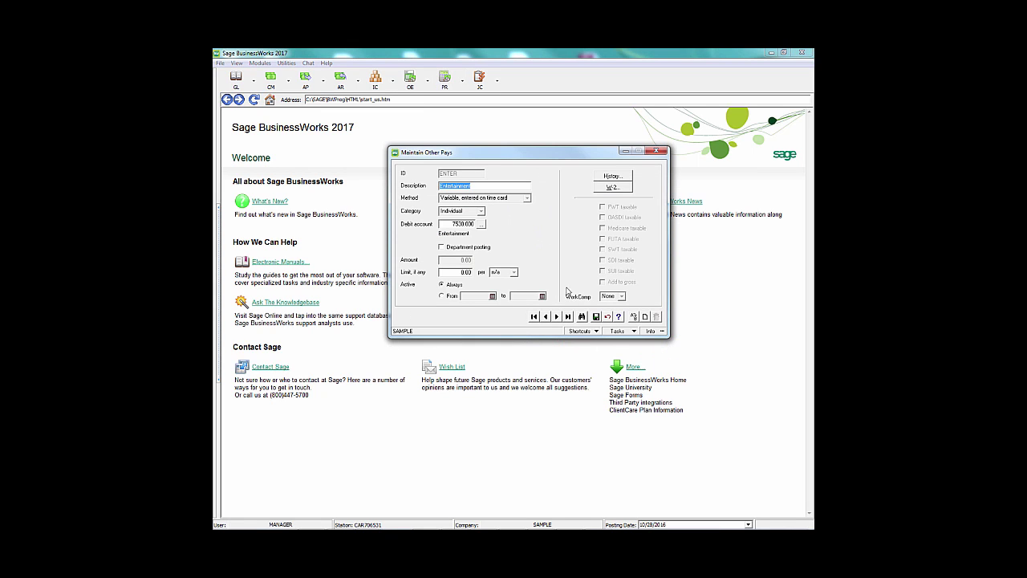
left_click(644, 316)
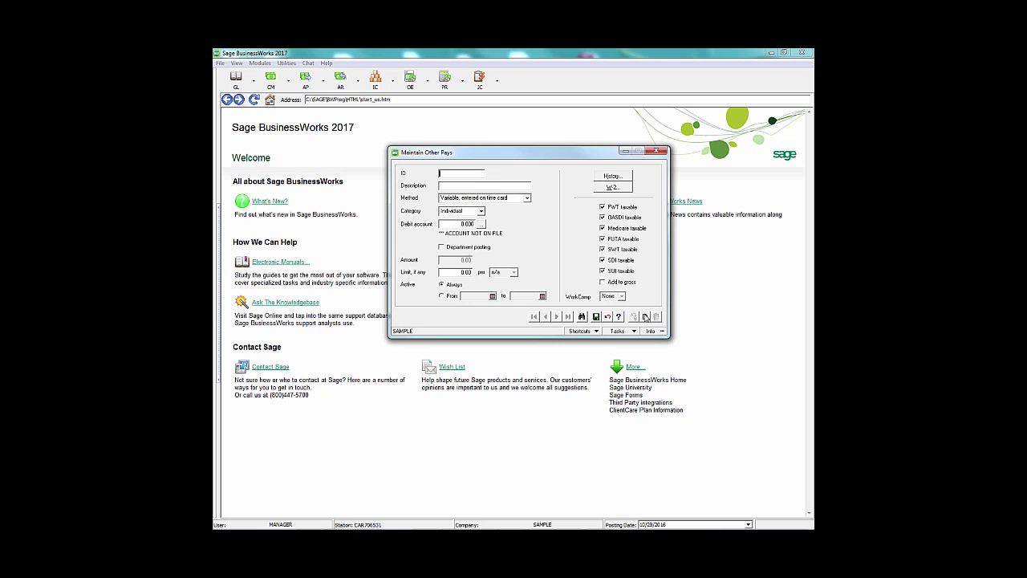
type("BONUS")
key("Tab")
type("Employee Bonus Cls")
Assign the Payroll, Sales account 7210.010 as the BONUS pay's debit account.
left_click(479, 225)
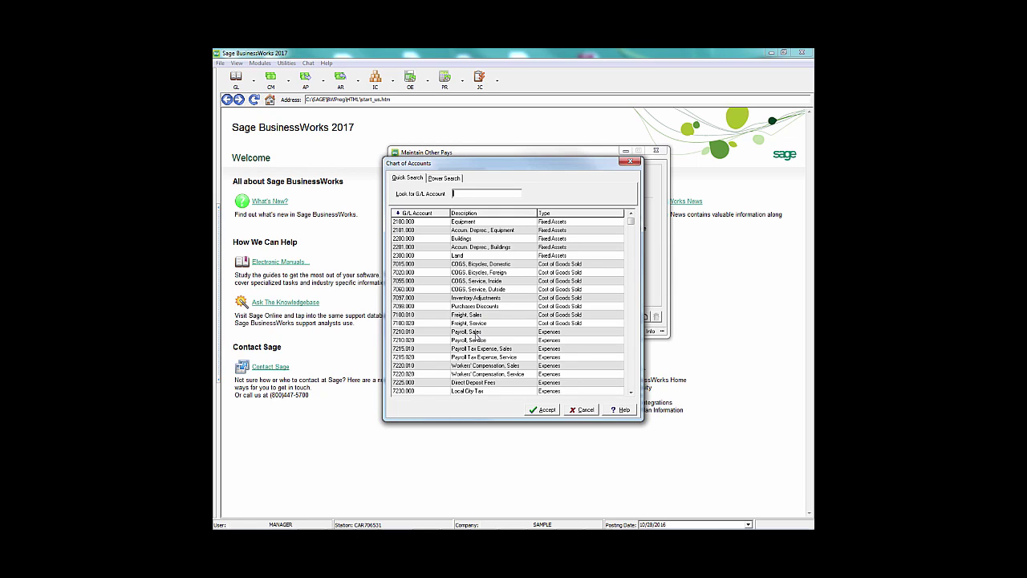
left_click(477, 333)
left_click(543, 410)
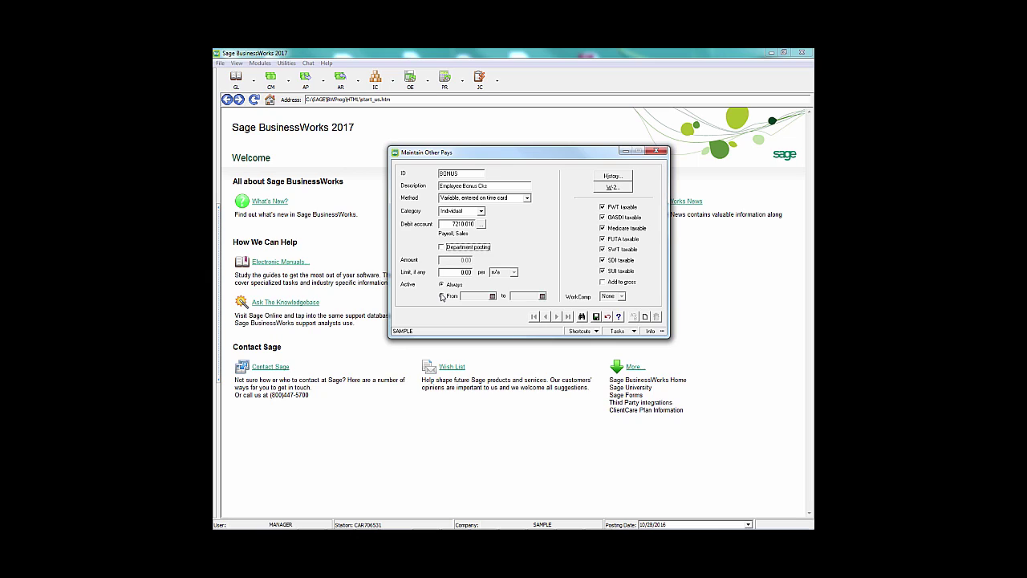
Limit the BONUS pay's active period to the single day from 6/30/2016 to 6/30/2016.
left_click(441, 296)
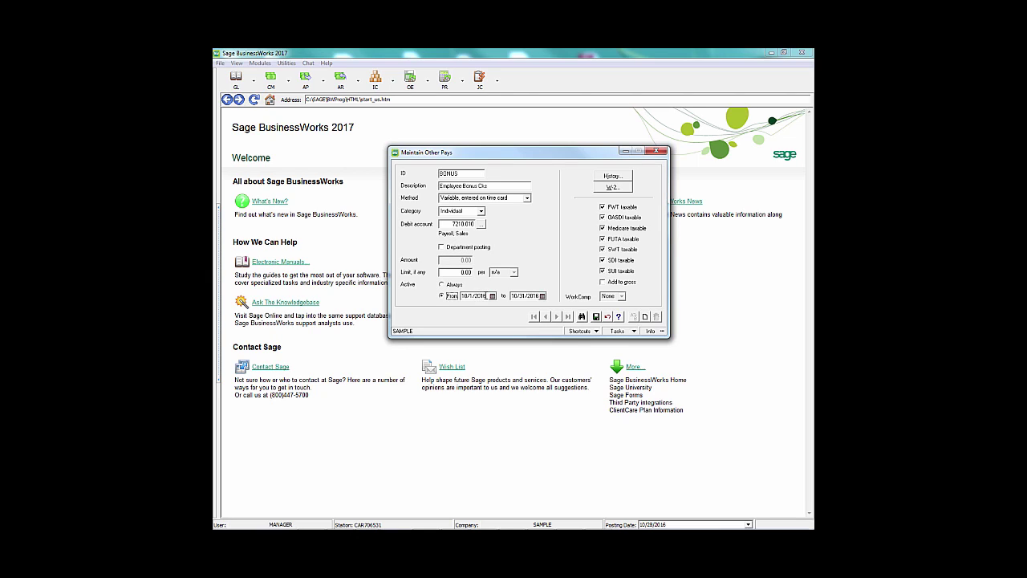
left_click_drag(483, 296, 446, 299)
key("BackSpace")
type("063016")
key("Tab")
key("Tab")
left_click(543, 297)
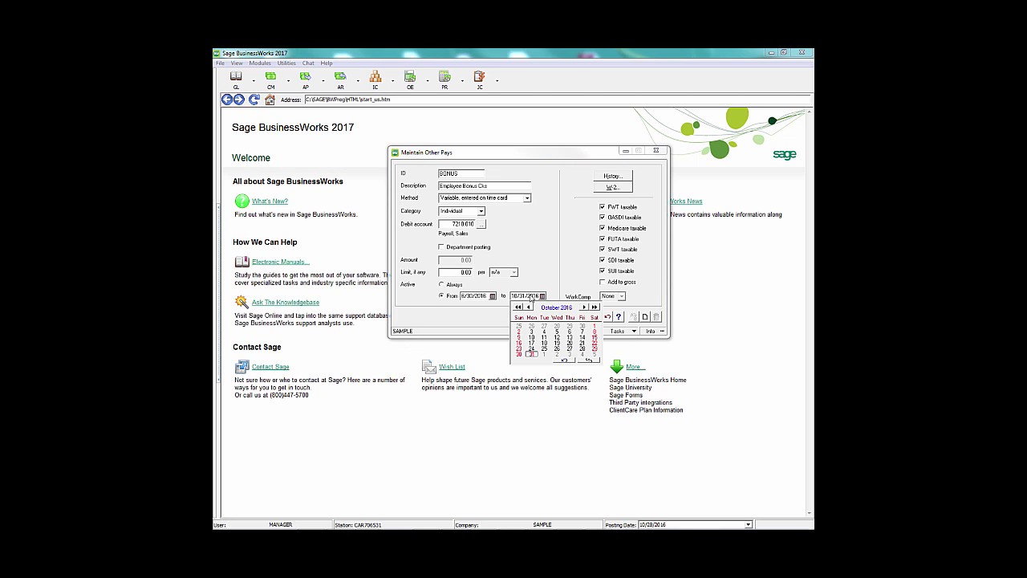
left_click(531, 297)
double_click(511, 297)
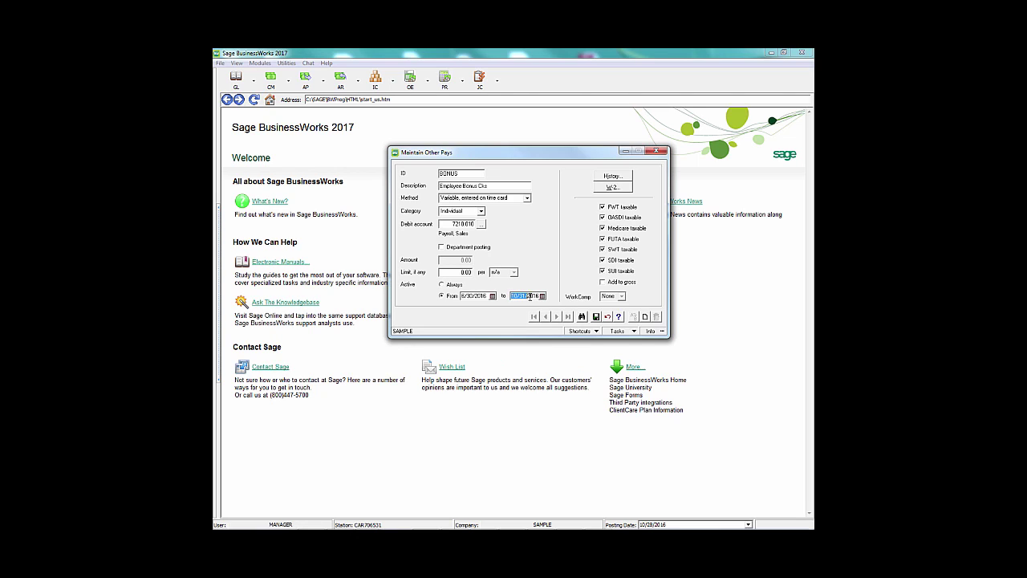
type("063016")
key("Tab")
Enable Add to gross for the BONUS pay, save it and close Maintain Other Pays.
left_click(605, 284)
left_click(596, 317)
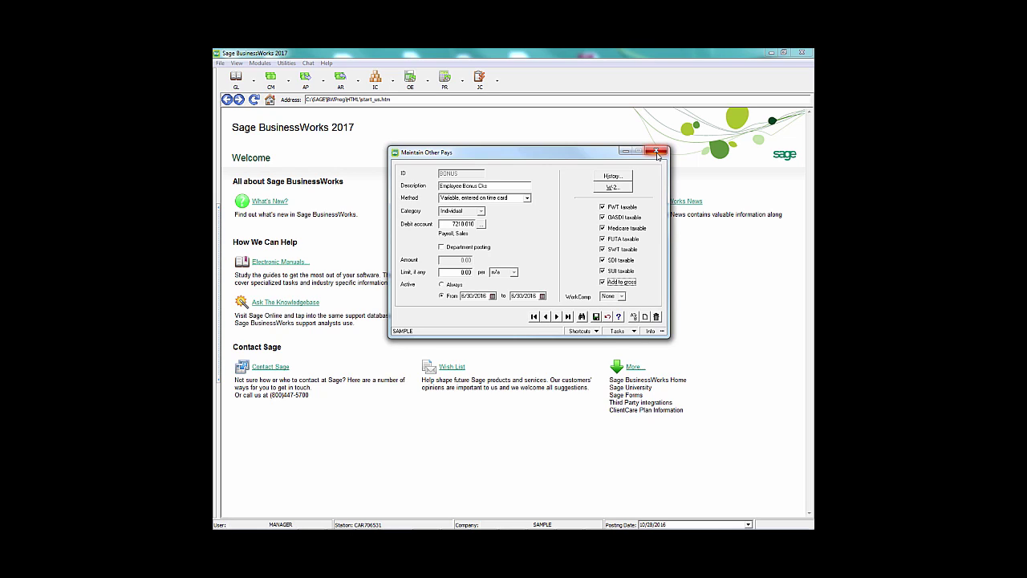
left_click(656, 150)
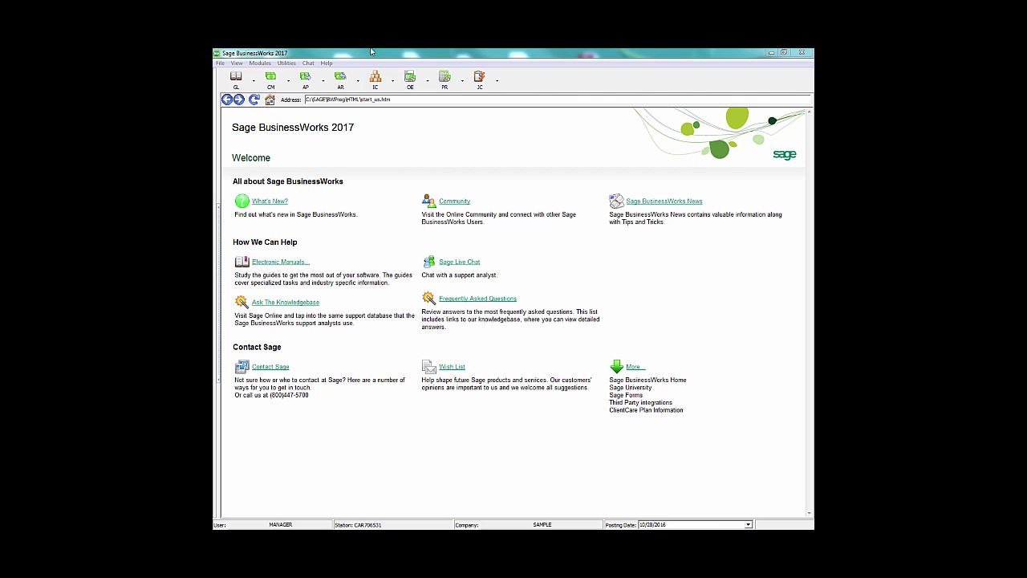
Add BONUS as an active other pay on the displayed employee's record, accept it and close Maintain Employees.
left_click(443, 79)
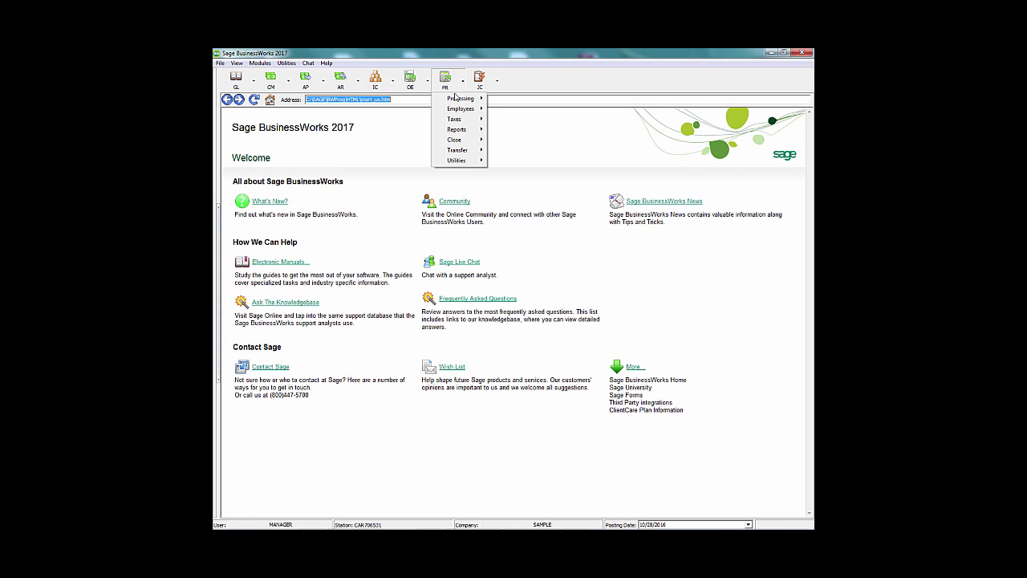
mouse_move(458, 110)
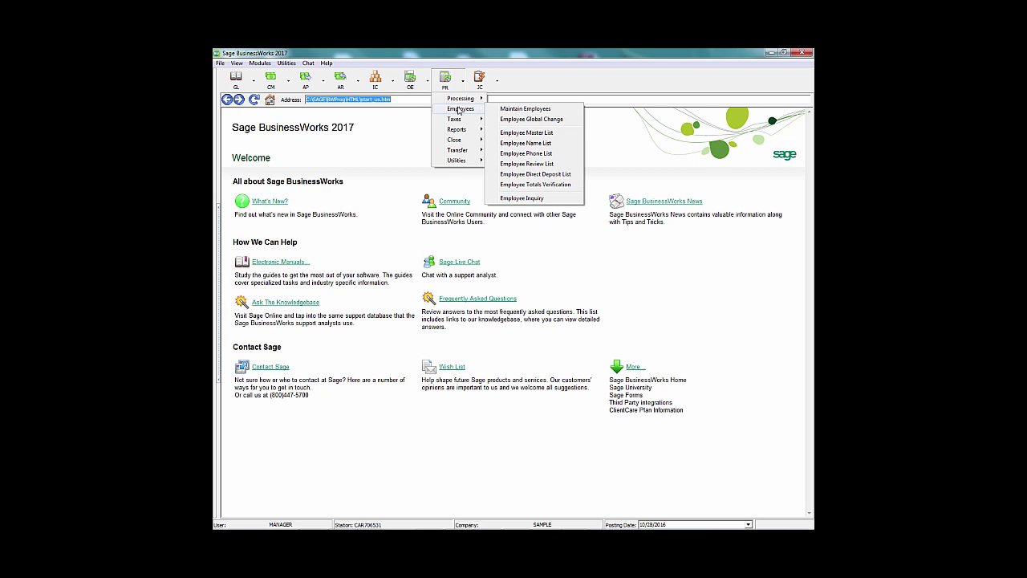
left_click(504, 110)
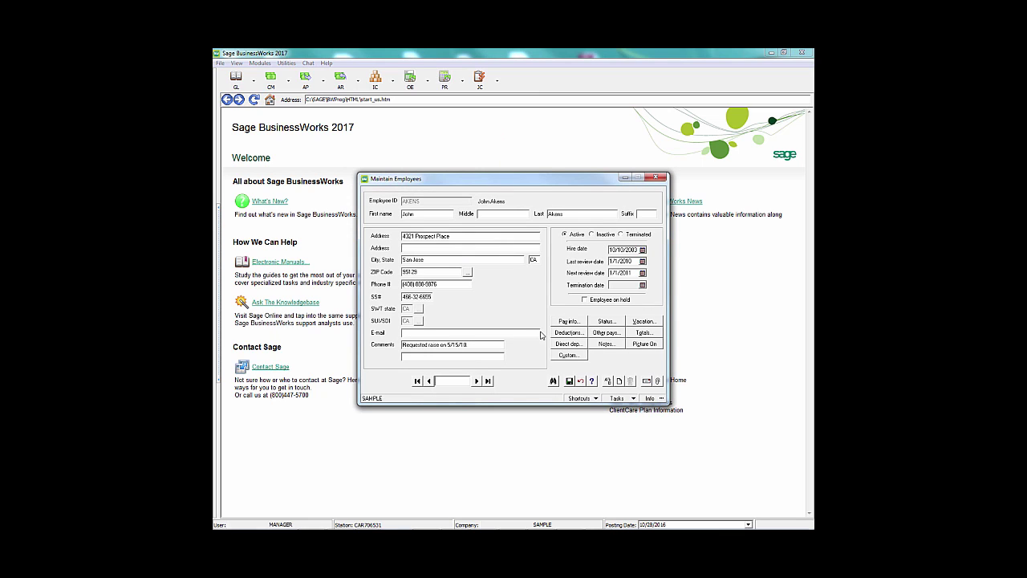
left_click(614, 335)
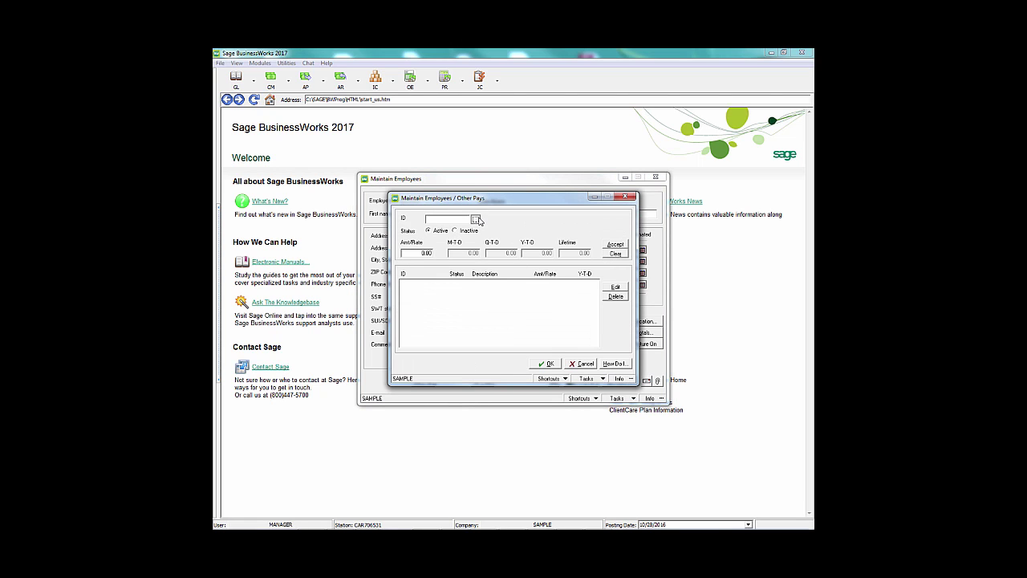
left_click(475, 219)
left_click(433, 217)
double_click(447, 223)
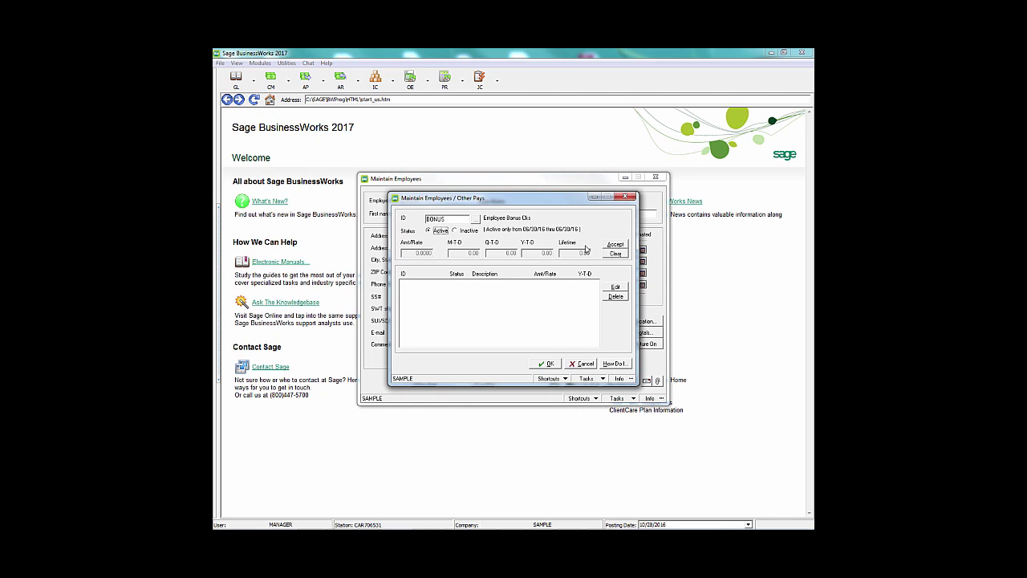
left_click(614, 244)
left_click(550, 365)
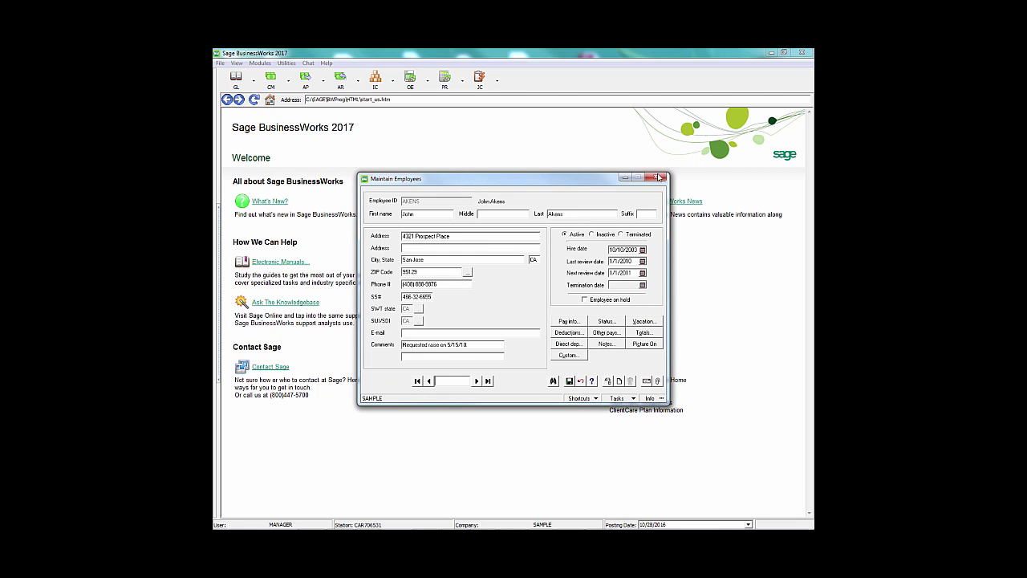
left_click(658, 178)
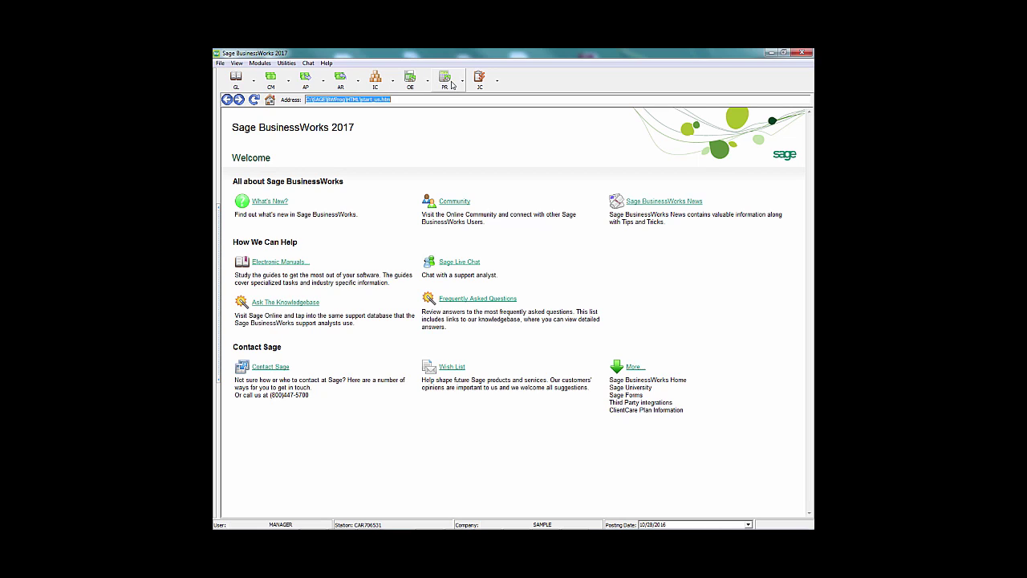
Reopen the BONUS other pay and compare its active start date with the computer's calendar date.
left_click(449, 87)
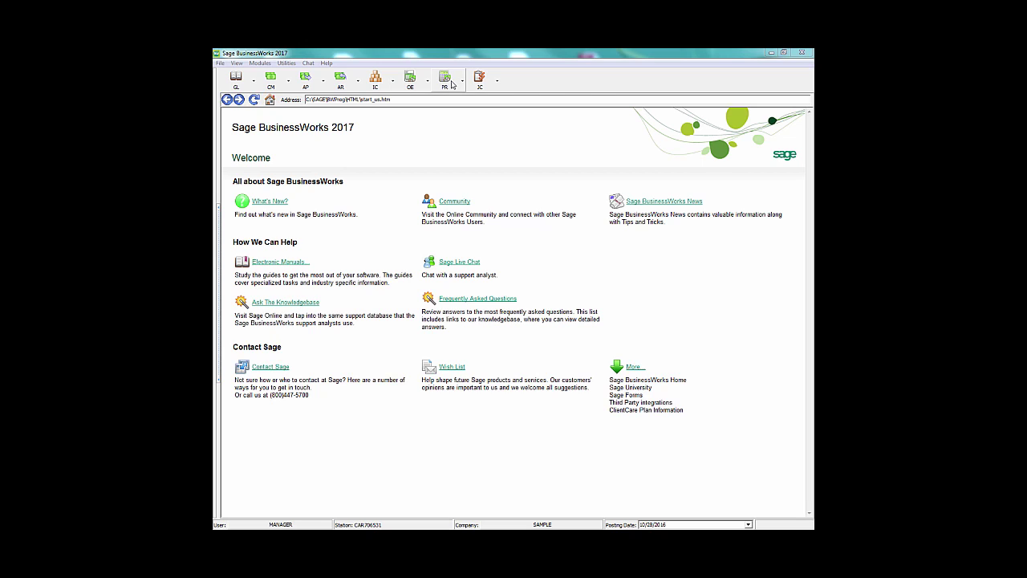
left_click(462, 80)
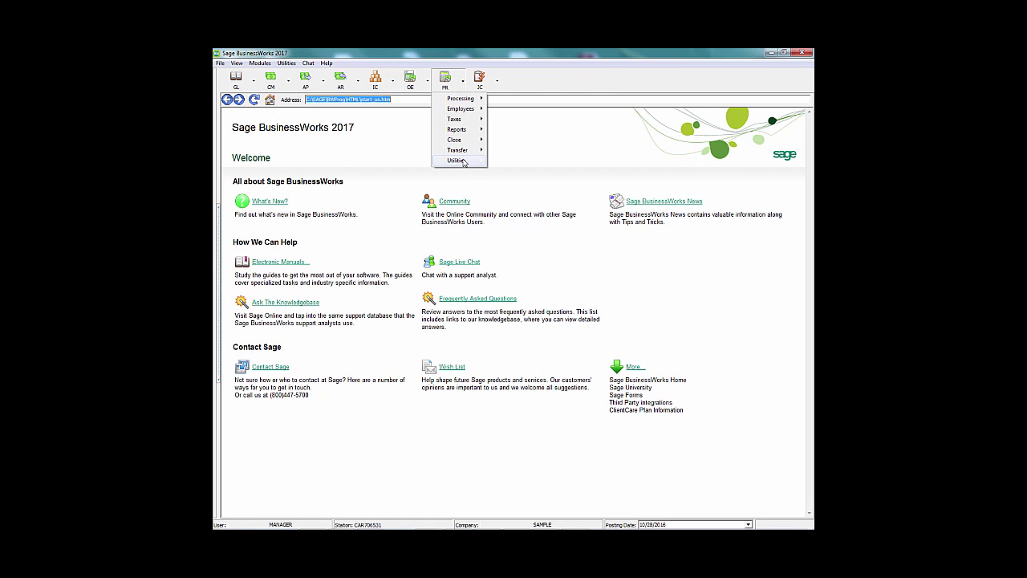
mouse_move(463, 161)
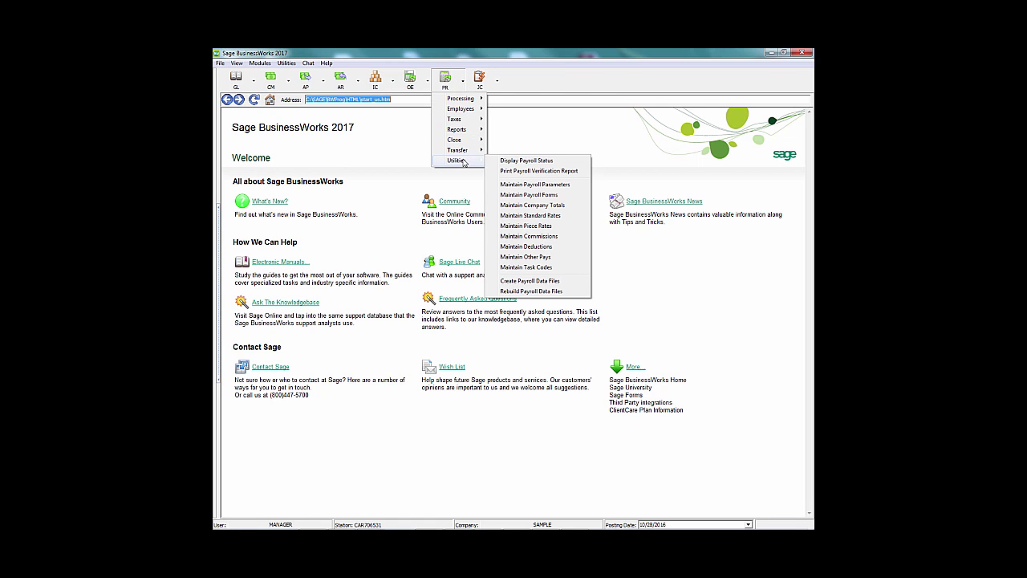
left_click(540, 258)
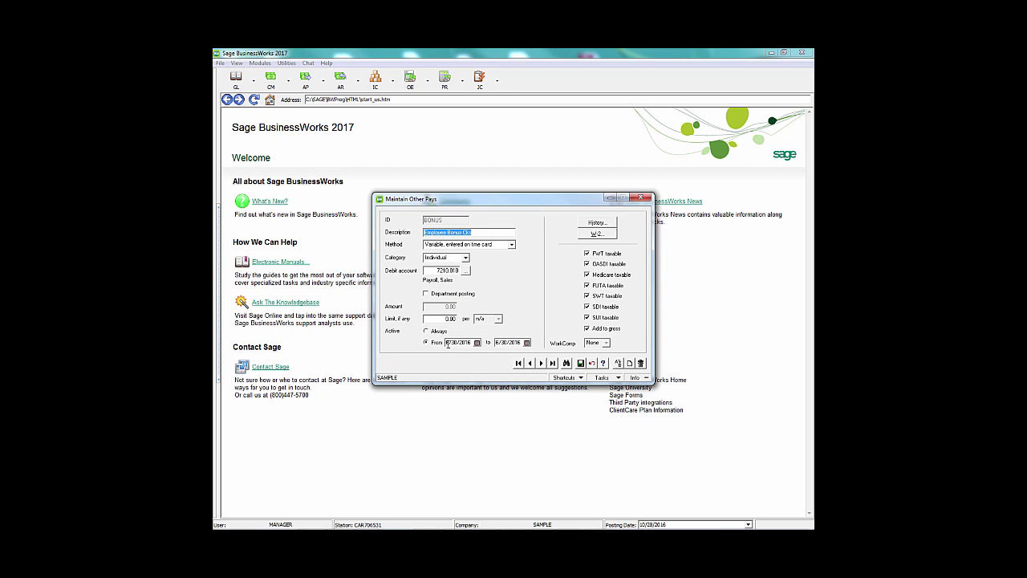
left_click_drag(448, 342, 477, 343)
mouse_move(784, 525)
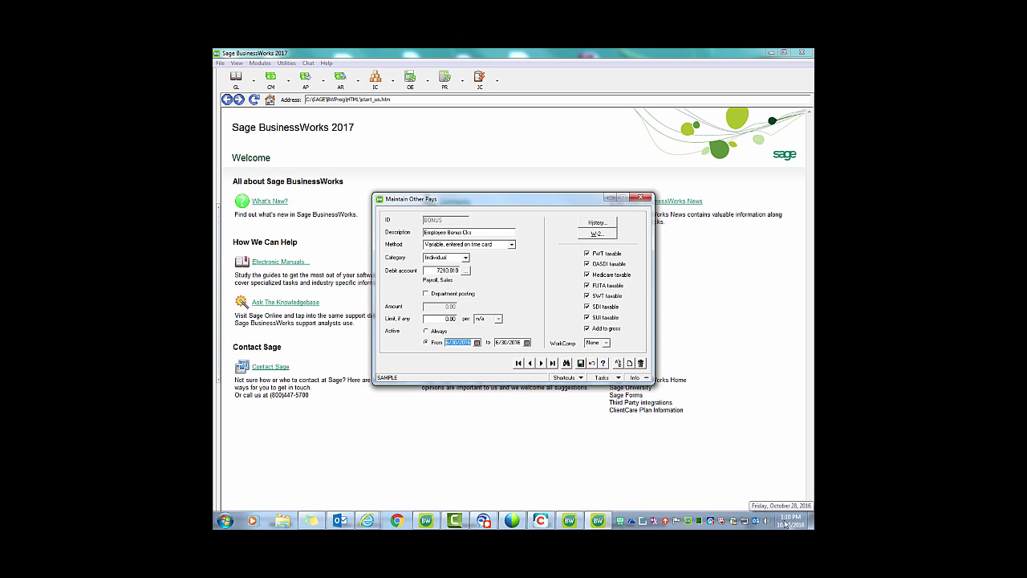
left_click(787, 523)
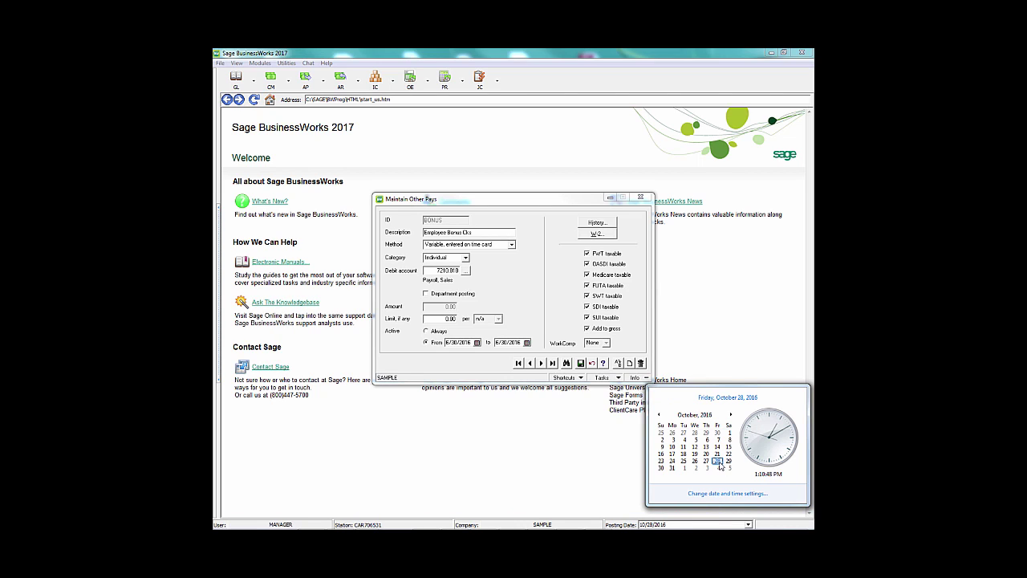
left_click(707, 283)
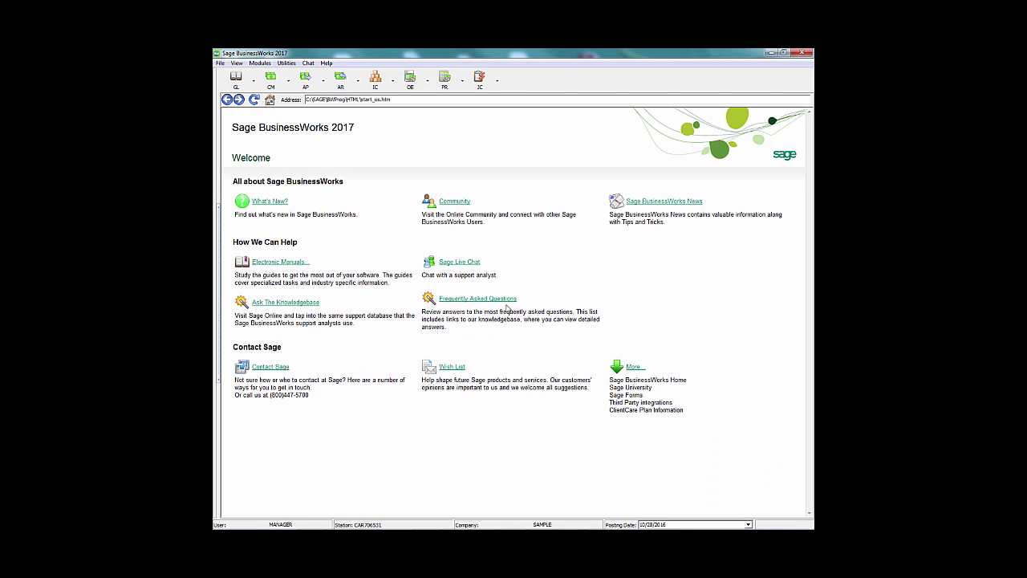
Return to the BONUS record, check its active end date against the computer's calendar, and close Maintain Other Pays.
left_click(605, 522)
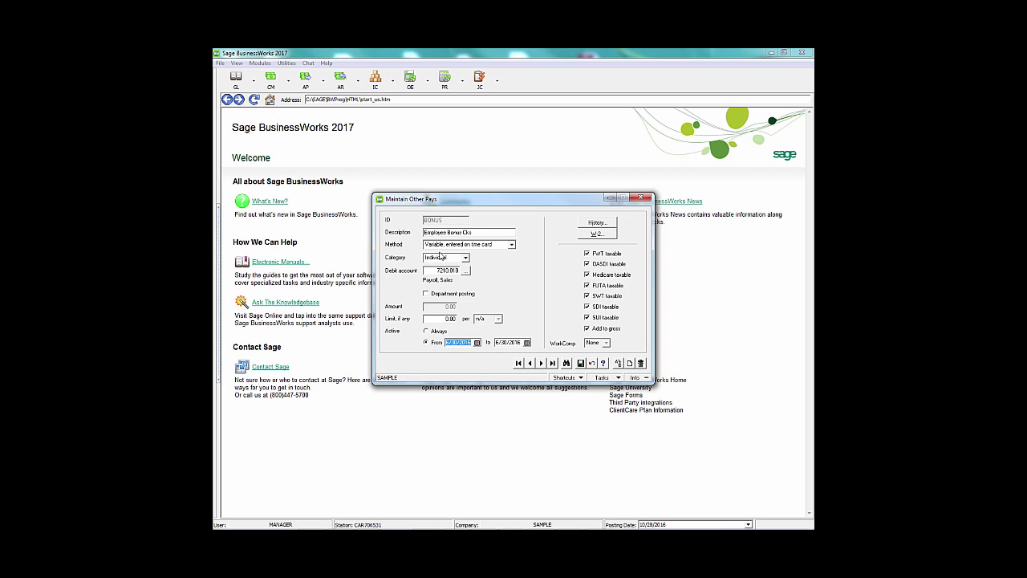
left_click(497, 343)
mouse_move(739, 521)
left_click(790, 521)
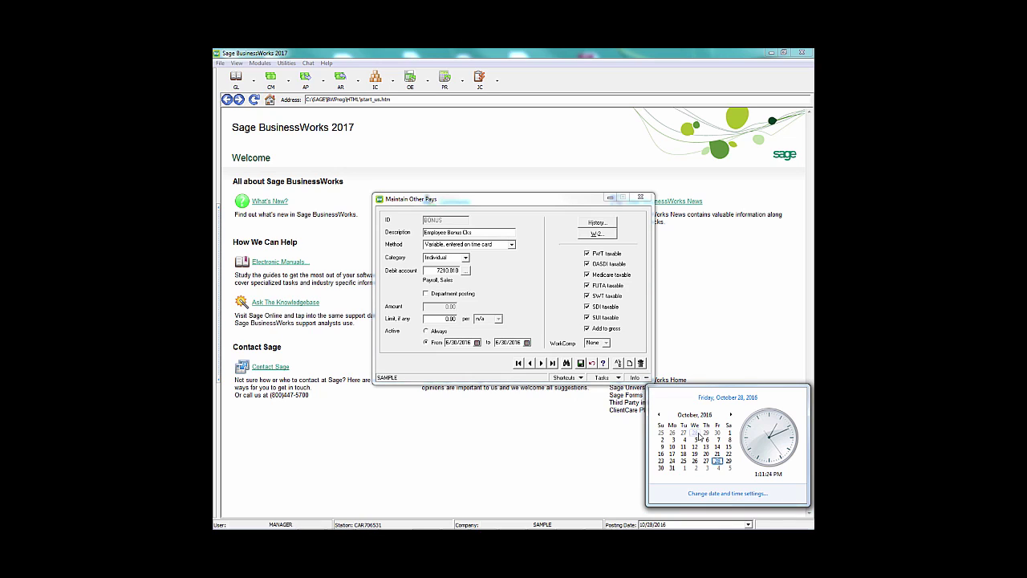
left_click(595, 200)
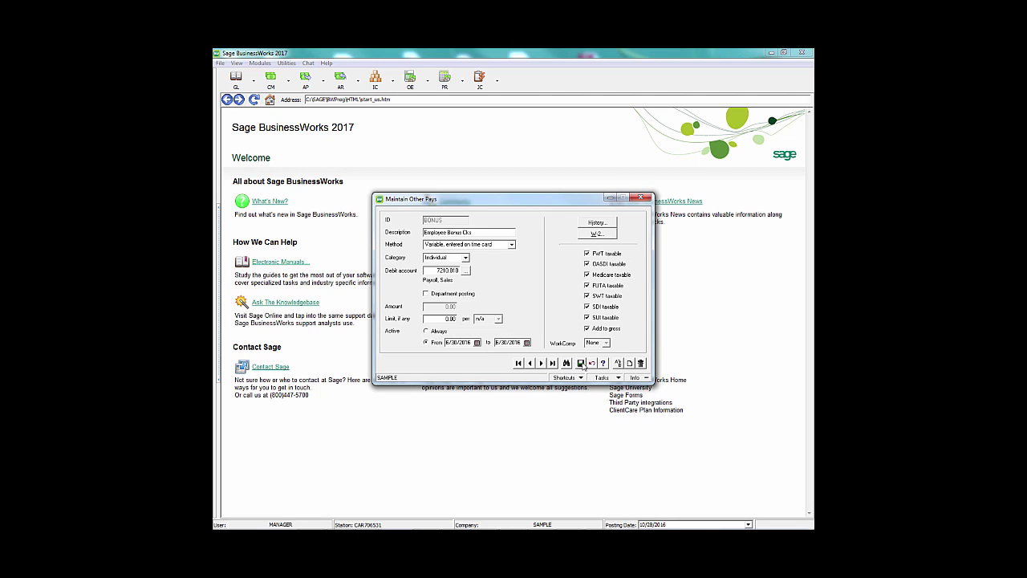
left_click(641, 199)
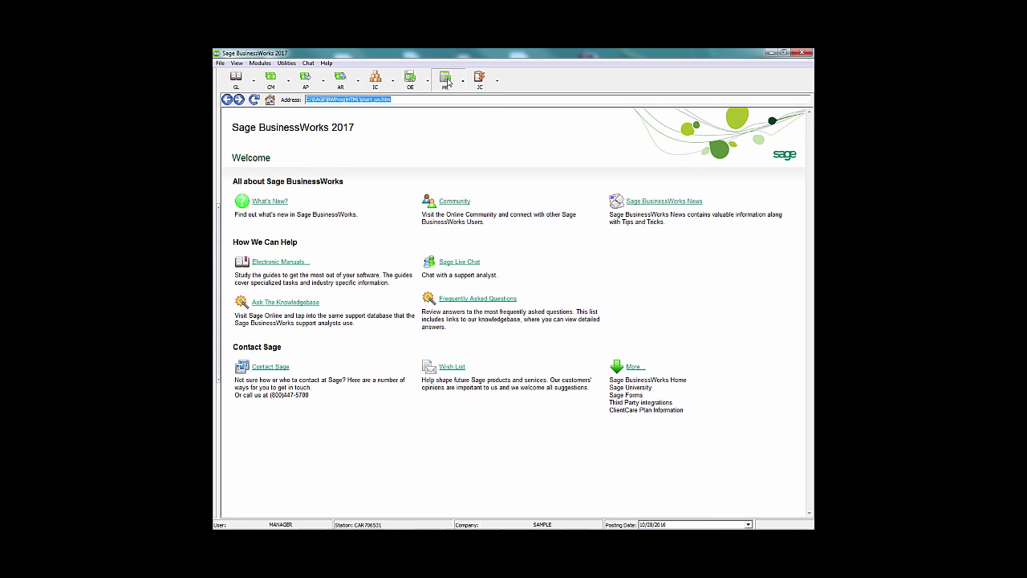
Start a new time card for the employee without using the standard time card.
left_click(446, 80)
mouse_move(454, 103)
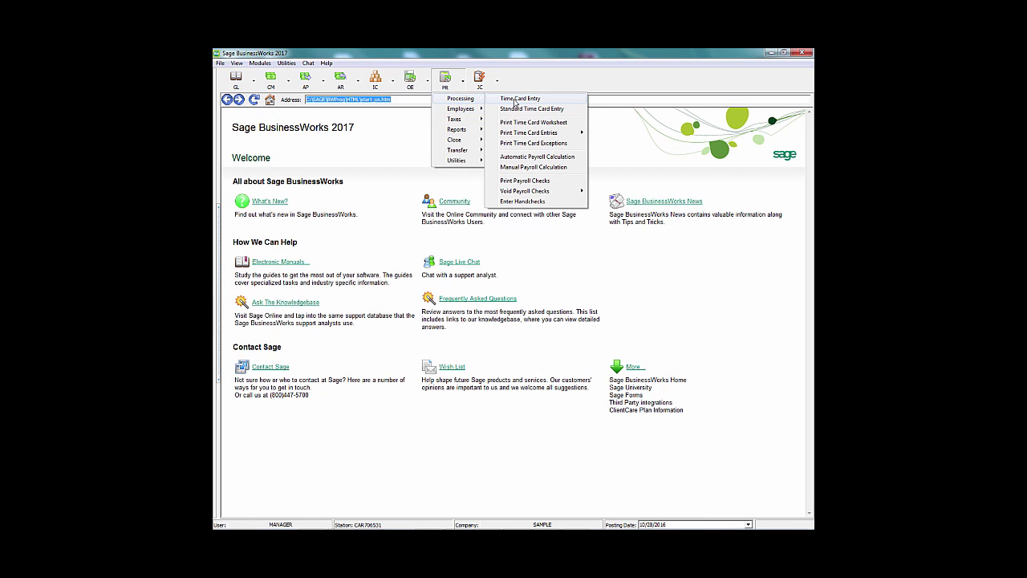
left_click(515, 100)
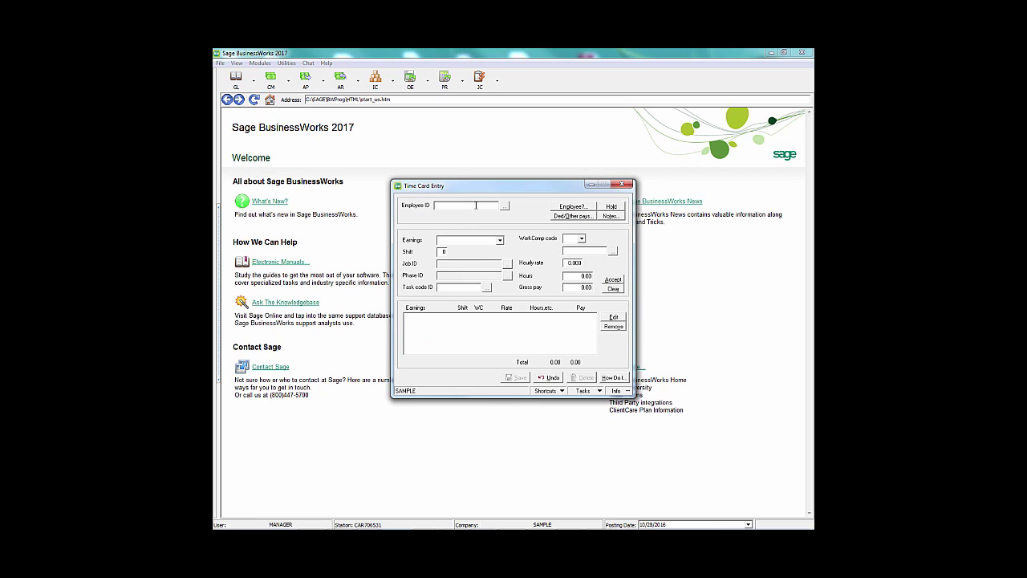
type("AKENS")
key("Tab")
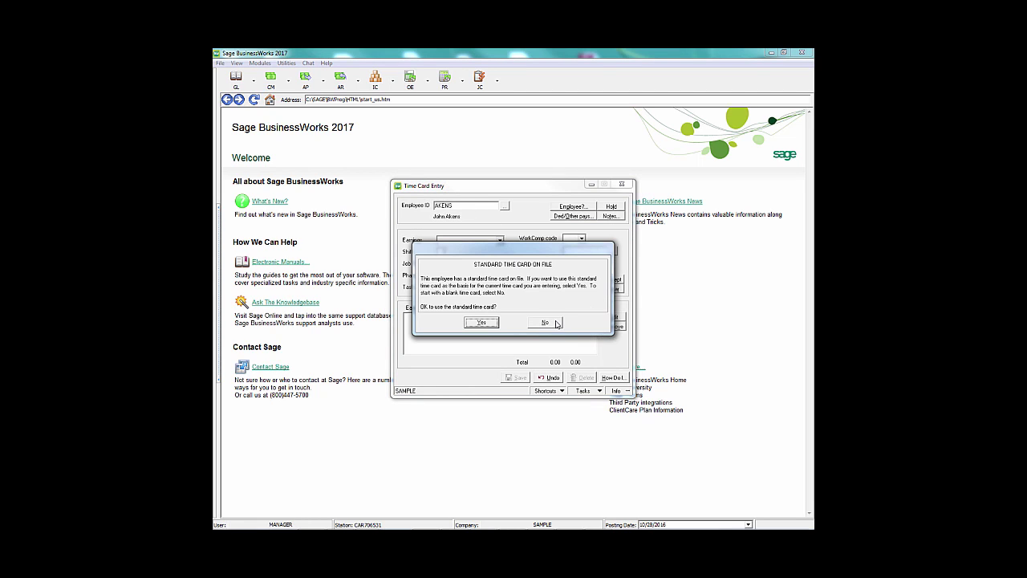
left_click(544, 322)
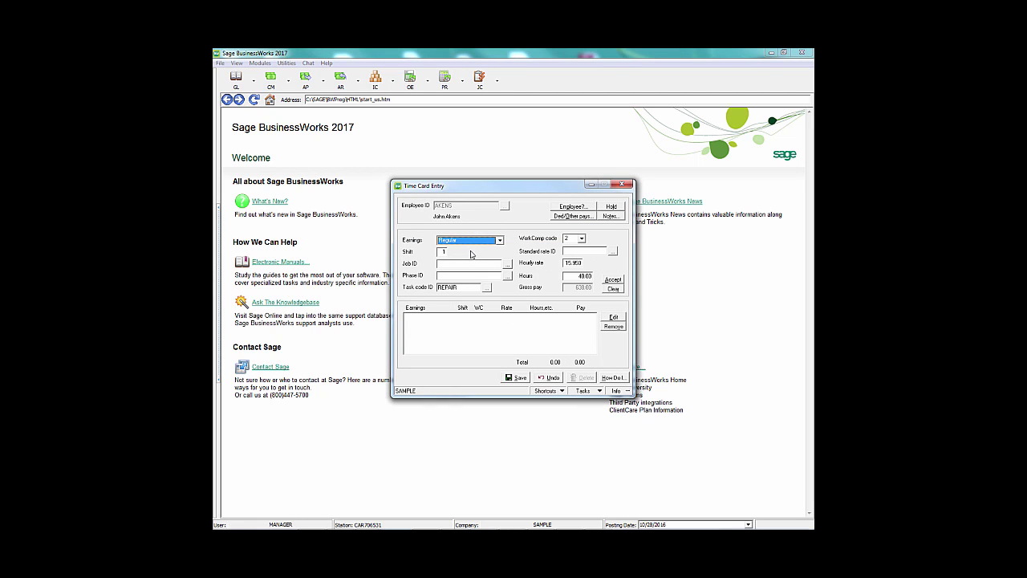
Look for the BONUS pay among the time card's earnings types and exit Time Card Entry without completing the card.
left_click(500, 241)
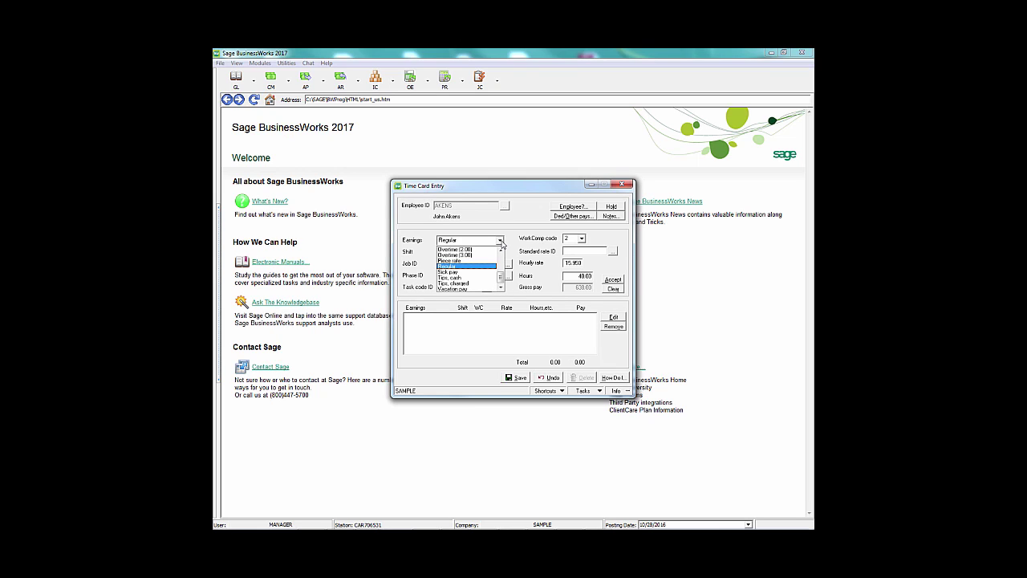
left_click(499, 251)
left_click(500, 251)
left_click(500, 251)
left_click(500, 251)
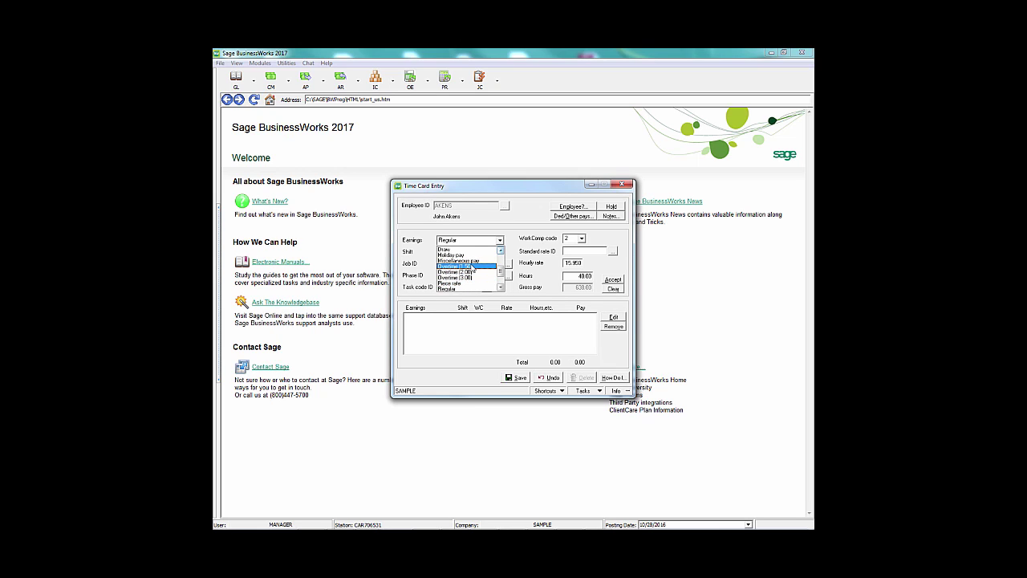
left_click(529, 196)
left_click(621, 184)
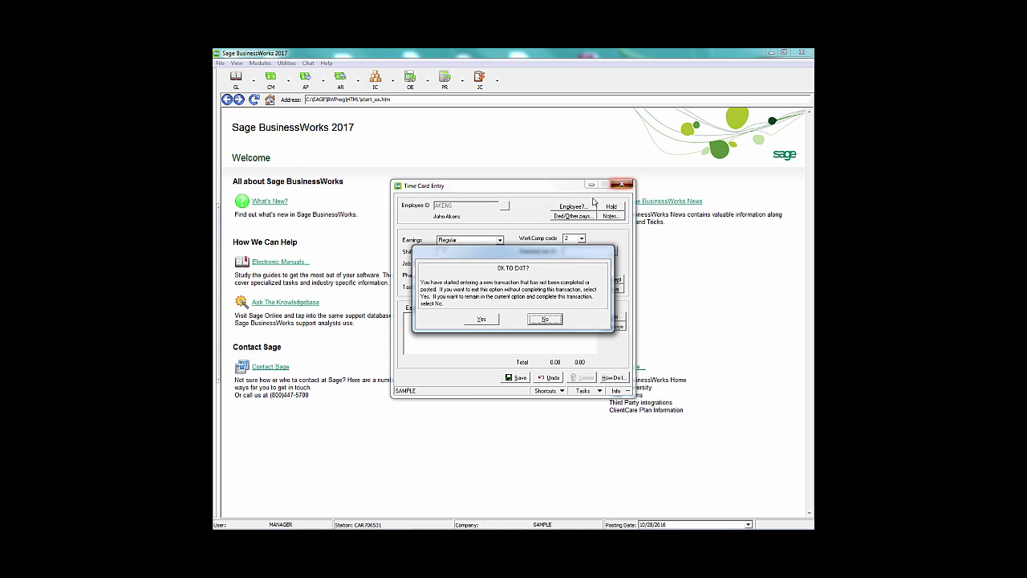
left_click(492, 320)
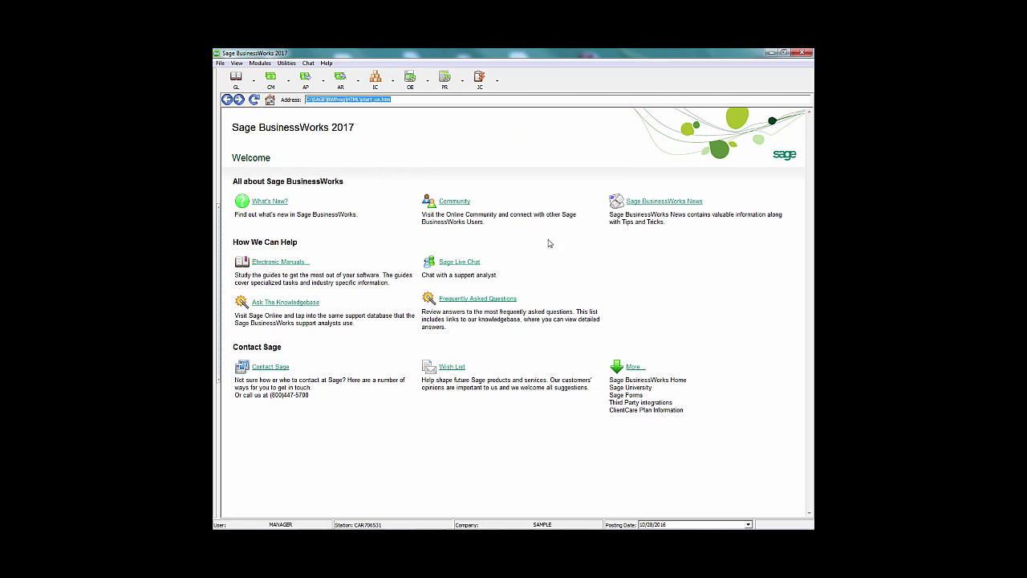
Set the BONUS other pay's active dates to 10/28/2016 through 10/28/2016, save the record and close Maintain Other Pays.
left_click(446, 78)
mouse_move(456, 161)
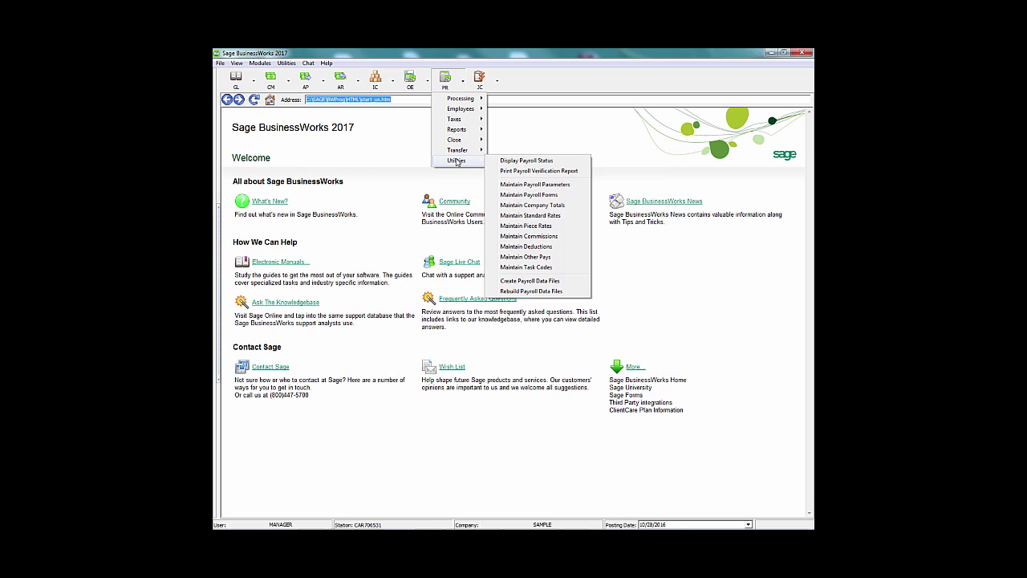
left_click(504, 227)
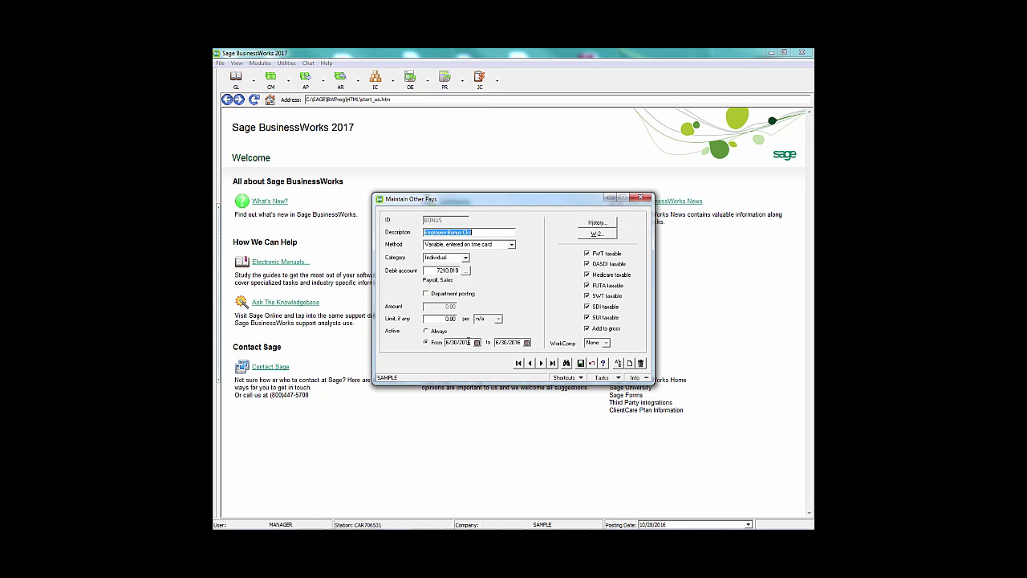
left_click_drag(469, 340, 438, 336)
type("10/28/2016")
key("Tab")
key("BackSpace")
key("Tab")
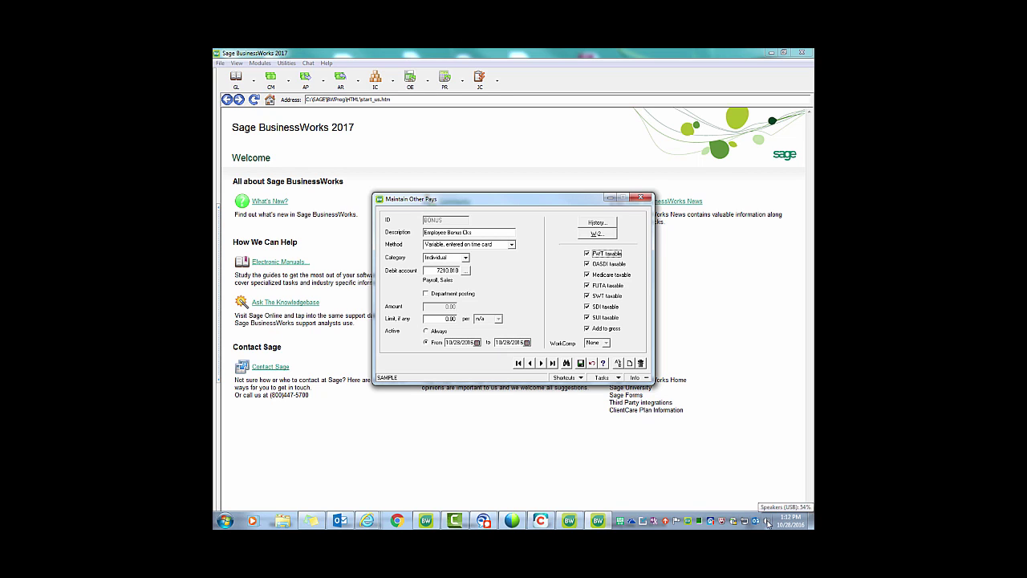
left_click(768, 522)
left_click(734, 380)
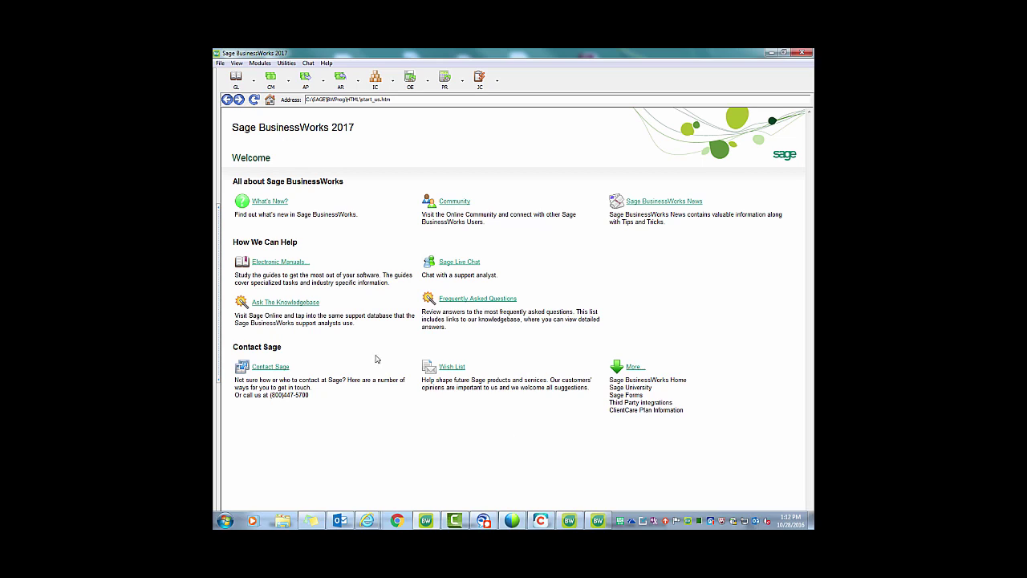
left_click(579, 523)
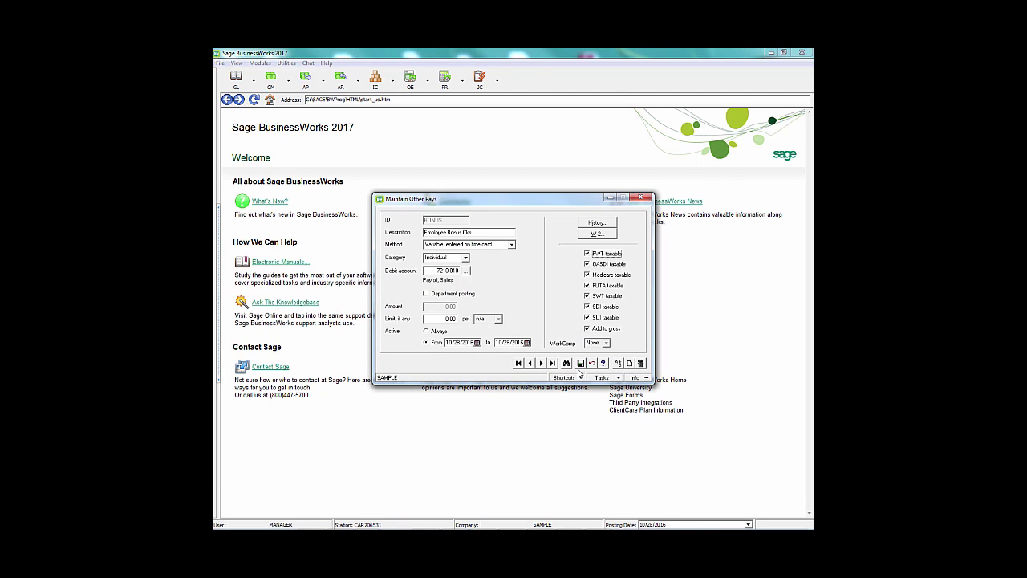
left_click(648, 200)
Reopen Time Card Entry for the employee and start a blank card, declining the standard time card.
left_click(446, 78)
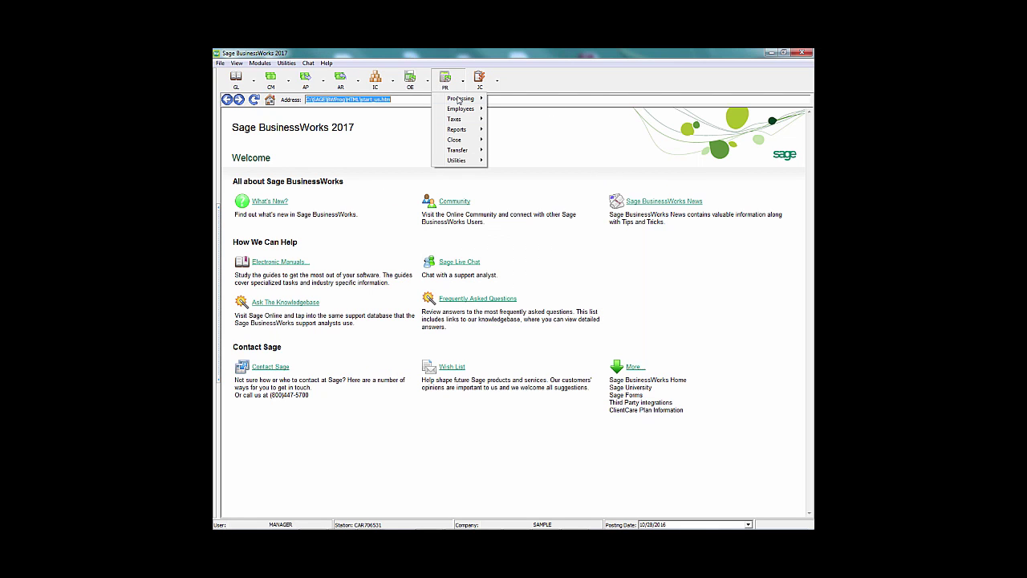
mouse_move(458, 99)
left_click(502, 101)
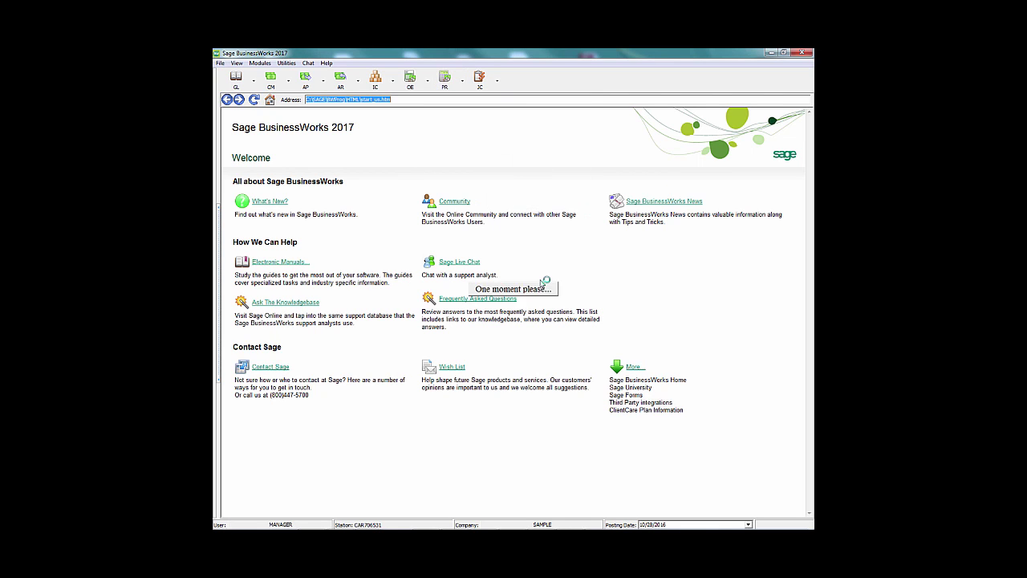
type("AKENS")
key("Tab")
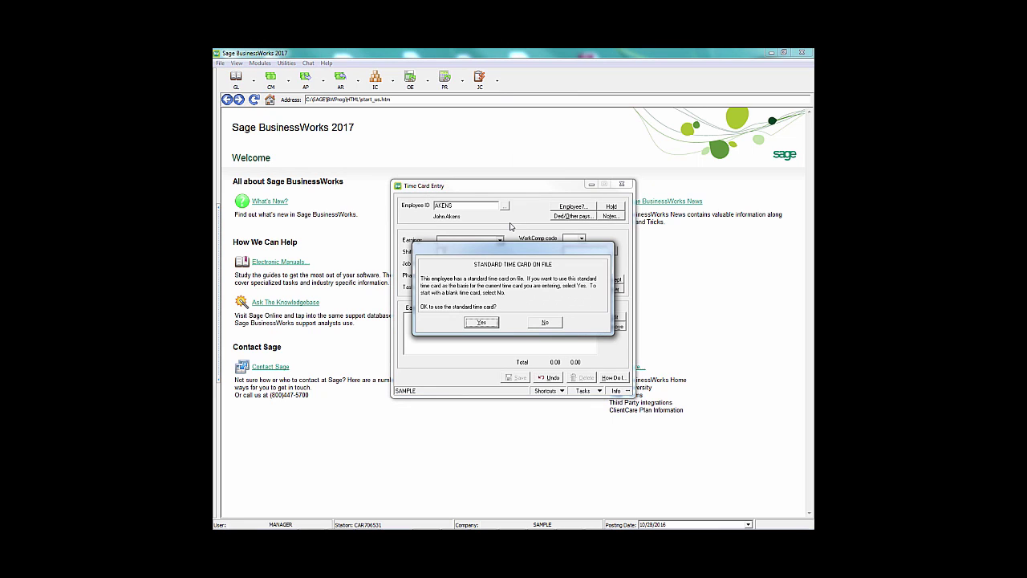
left_click(541, 323)
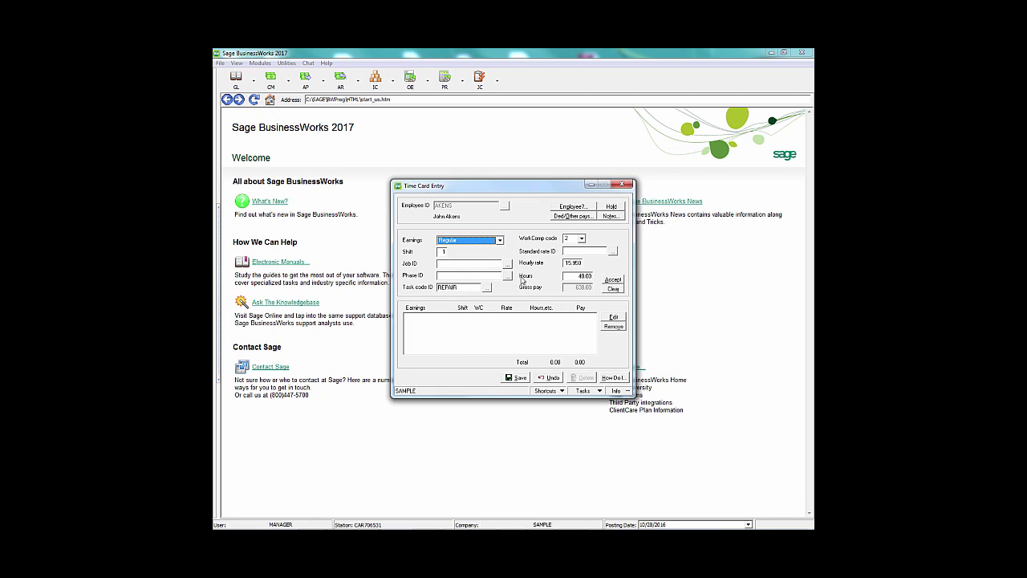
Add an Other pay: BONUS earnings line with a gross pay of 2000.00 to the time card.
left_click(499, 239)
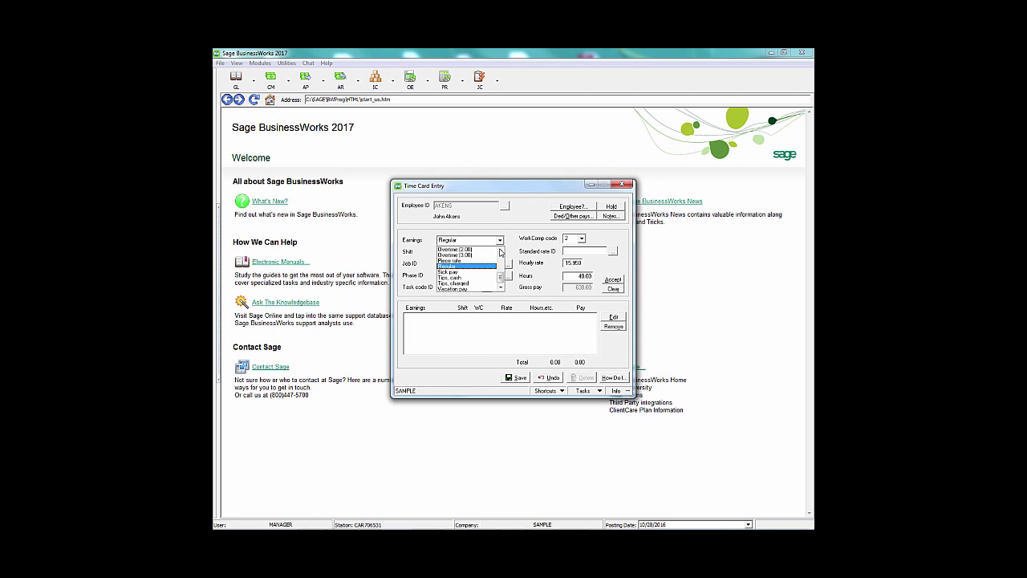
scroll(500, 252, "up", 1)
left_click(474, 255)
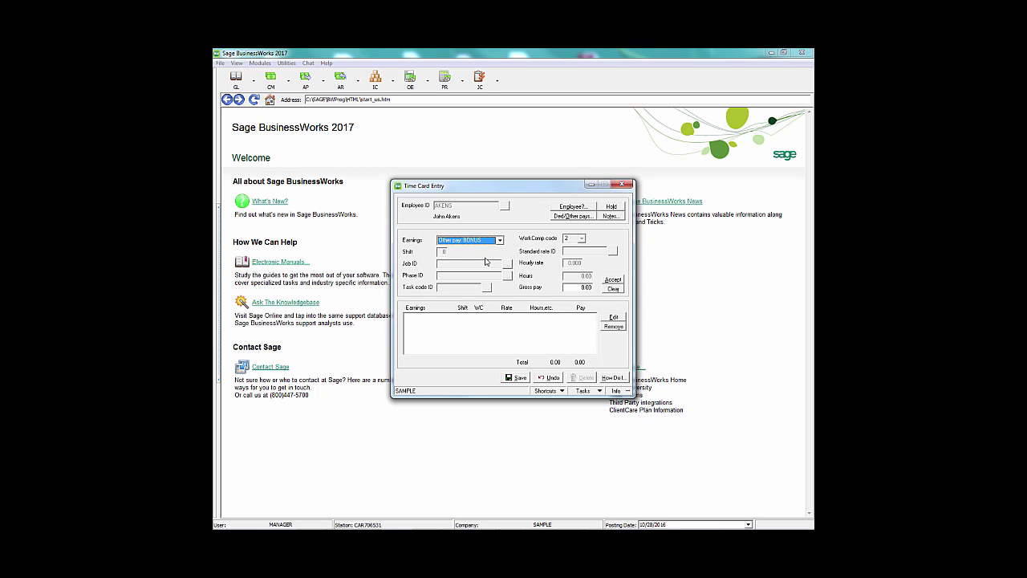
mouse_move(790, 524)
left_click_drag(470, 186, 472, 173)
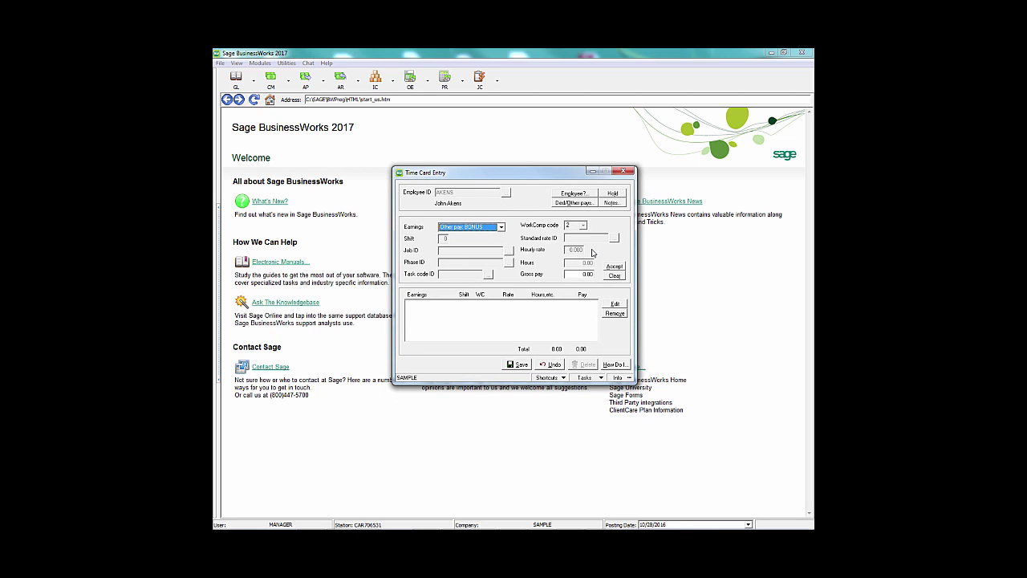
left_click(583, 274)
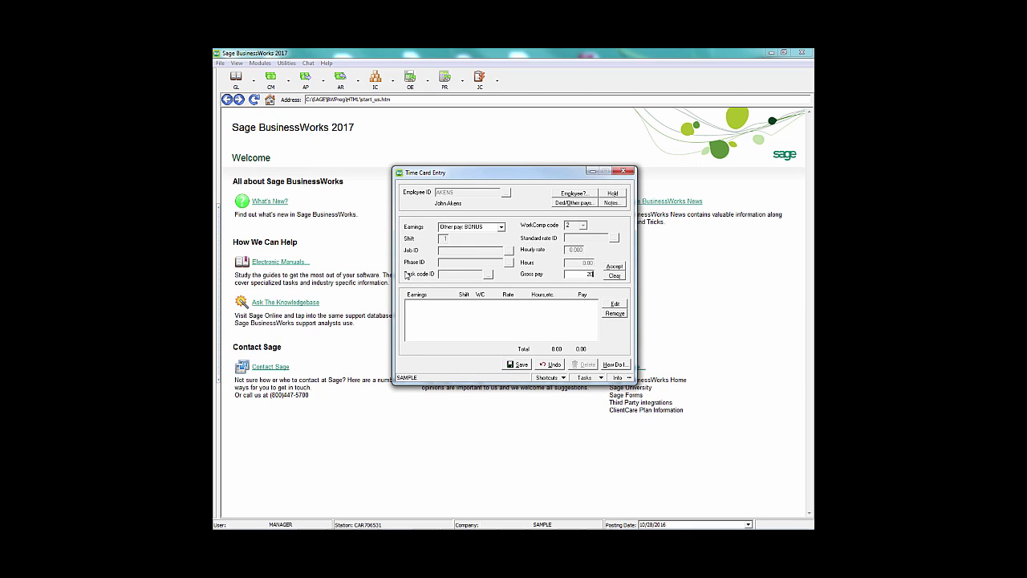
type("2000.0")
key("Return")
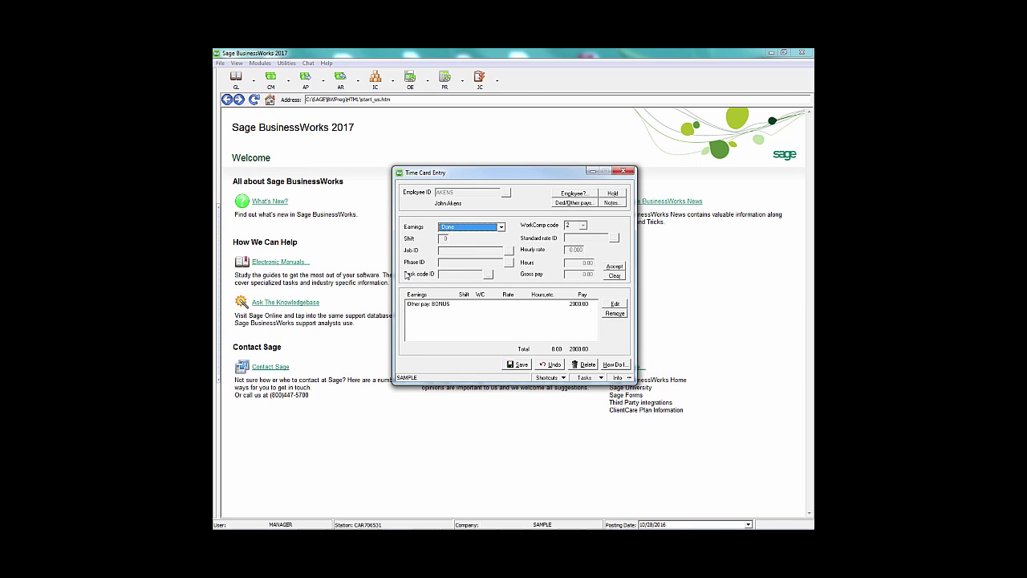
Save the deductions and other pays selection with only BONUS active, and save and close the time card.
left_click(565, 203)
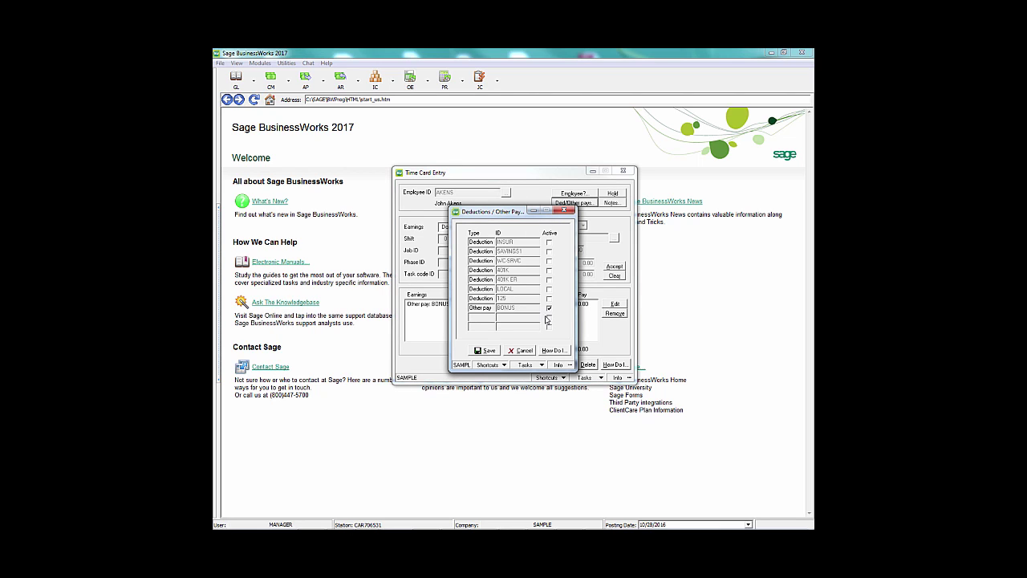
left_click(488, 350)
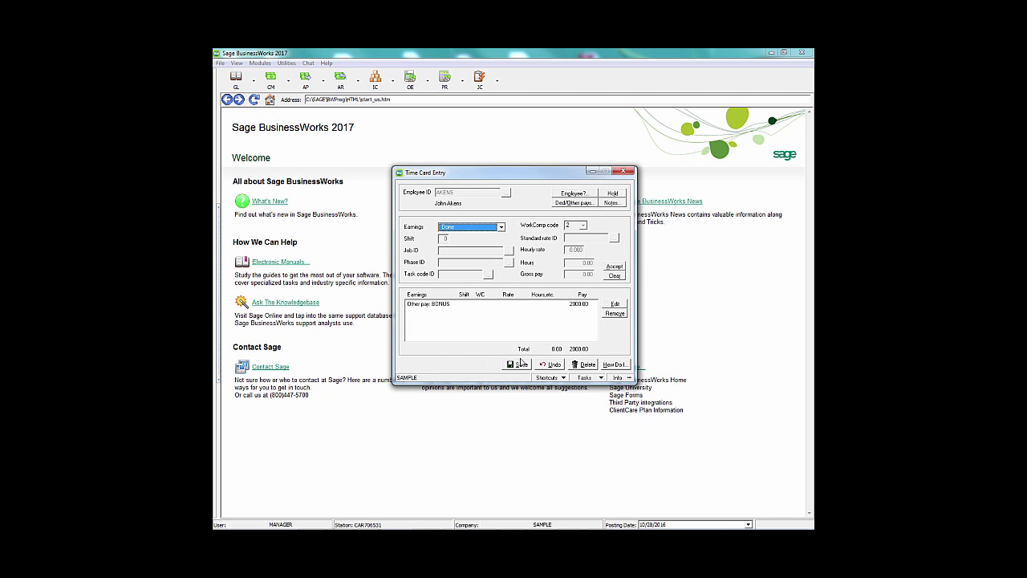
left_click(521, 365)
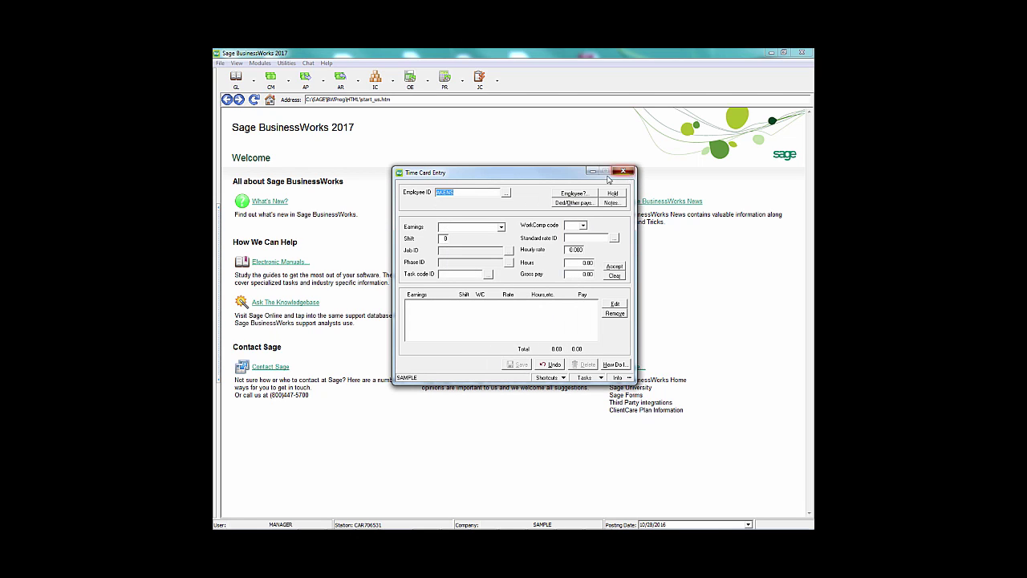
left_click(622, 170)
Run Automatic Payroll Calculation for this one employee, with all departments and the Payroll Register included.
left_click(461, 82)
mouse_move(461, 98)
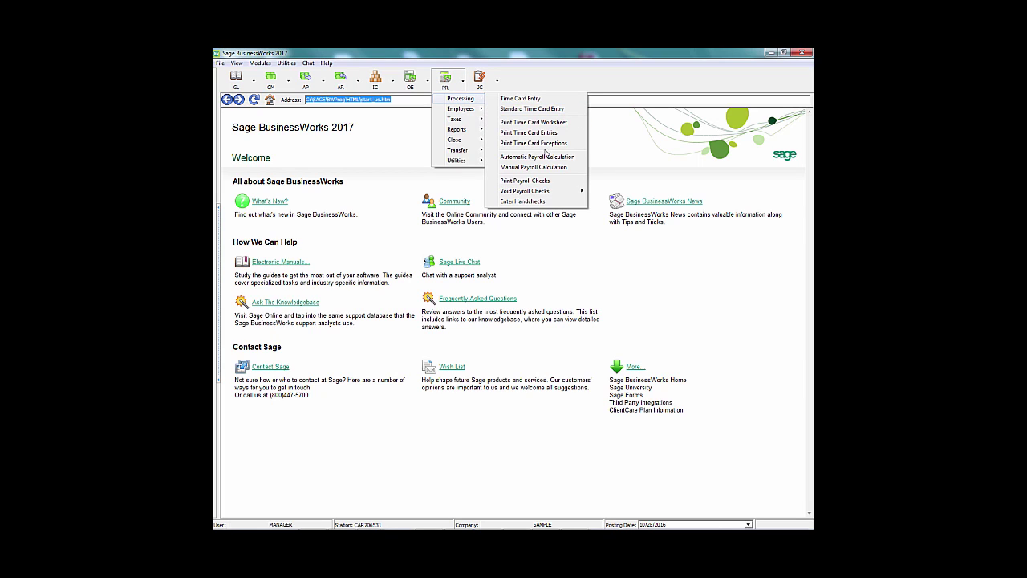
left_click(536, 147)
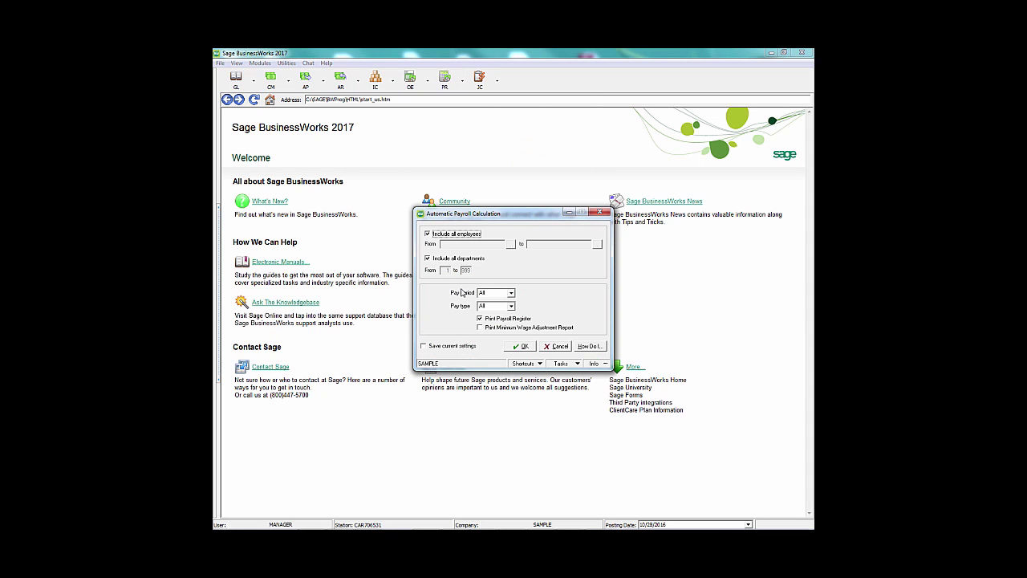
left_click(459, 245)
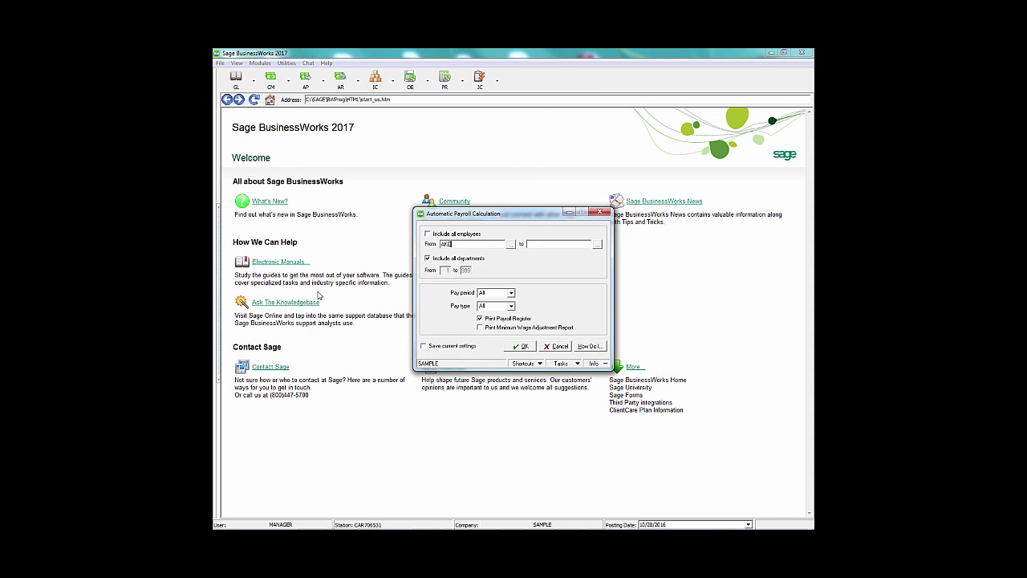
key("Tab")
left_click(518, 346)
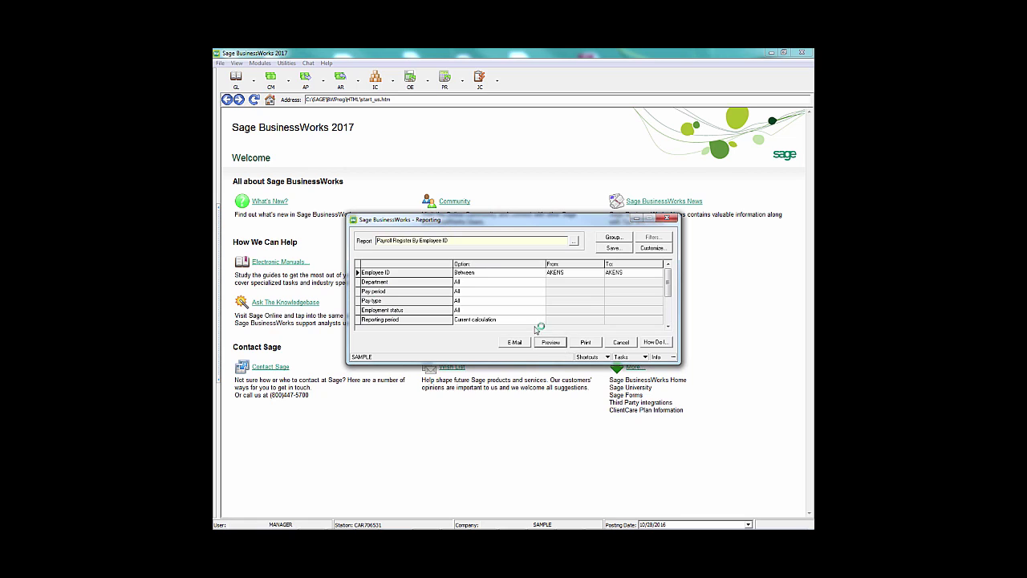
Preview the Payroll Register By Employee ID for the current calculation and close the report.
key("Return")
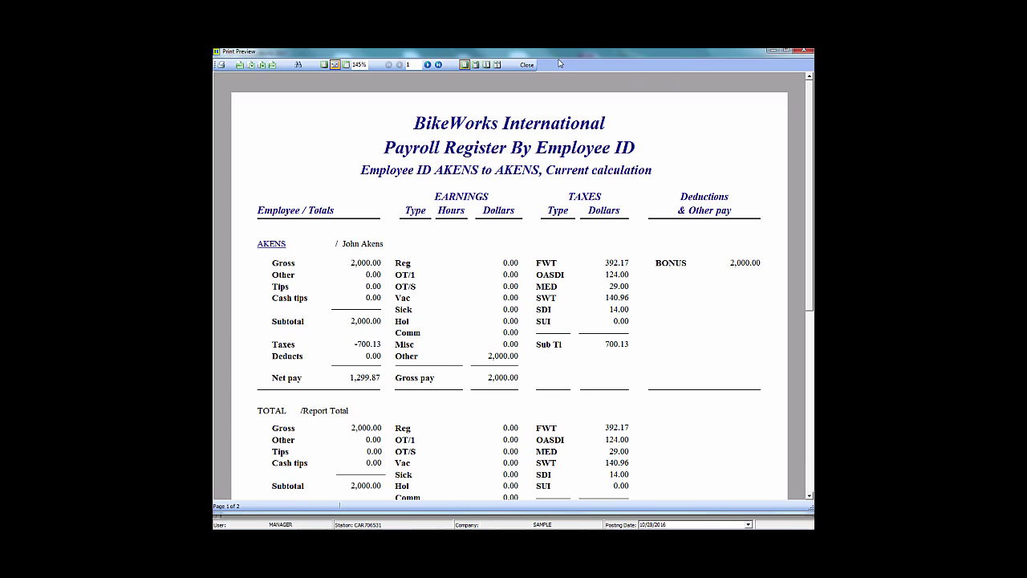
left_click(527, 64)
left_click(666, 215)
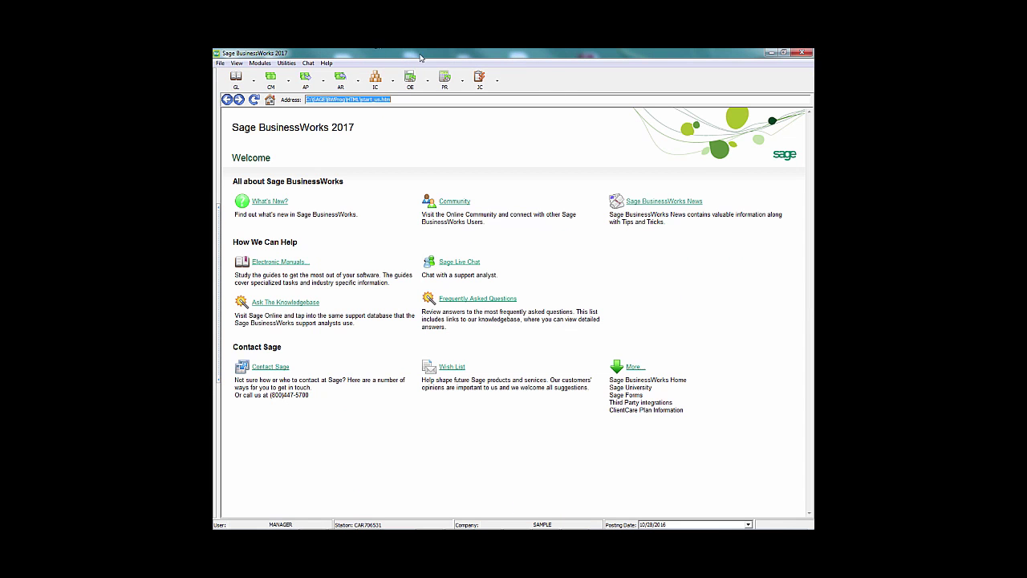
Open Print Payroll Checks and limit the employee range to this one employee's ID.
left_click(445, 78)
mouse_move(462, 98)
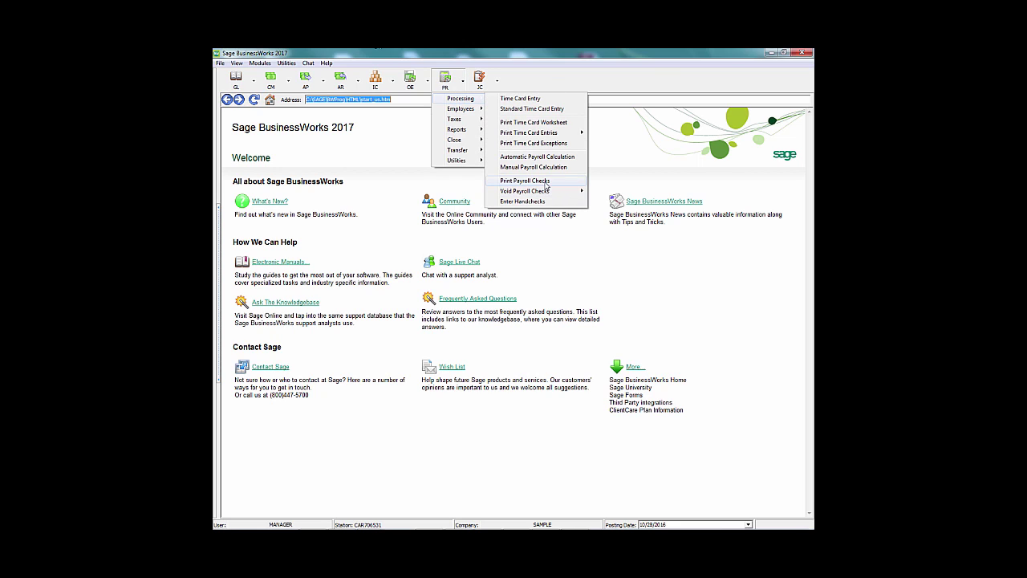
left_click(568, 181)
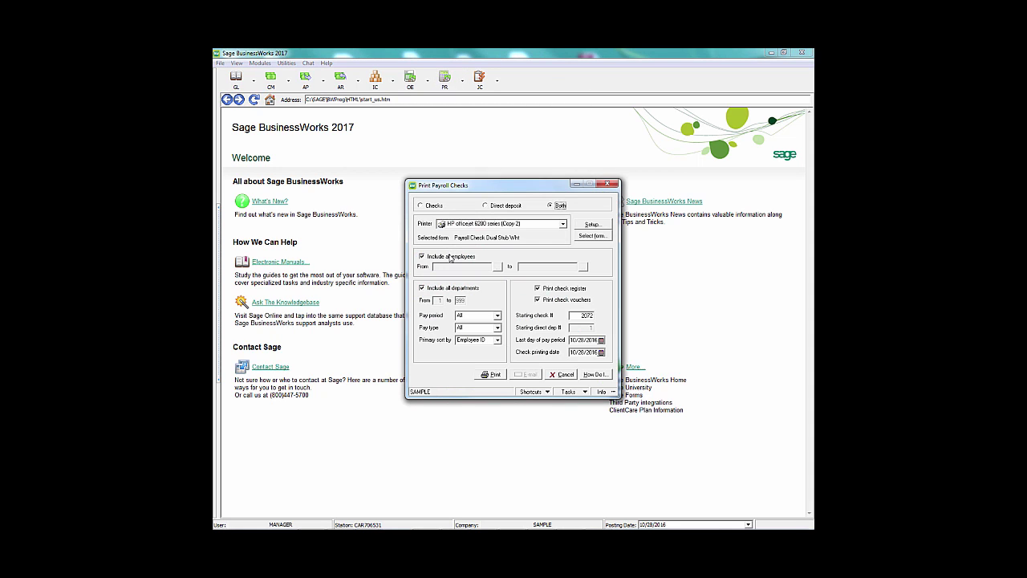
left_click(450, 257)
type("AKEN")
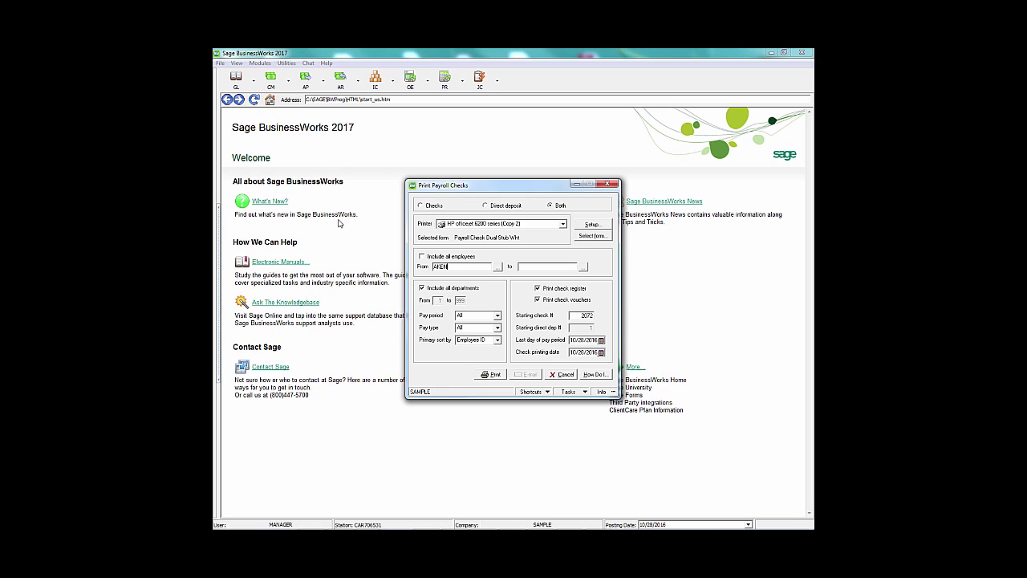
type("S")
key("Tab")
Set the last day of pay period and the check printing date to 6/30/2016 and print the payroll check.
left_click(571, 339)
left_click_drag(571, 340, 625, 338)
type("1")
key("Tab")
type("06302016")
left_click(494, 375)
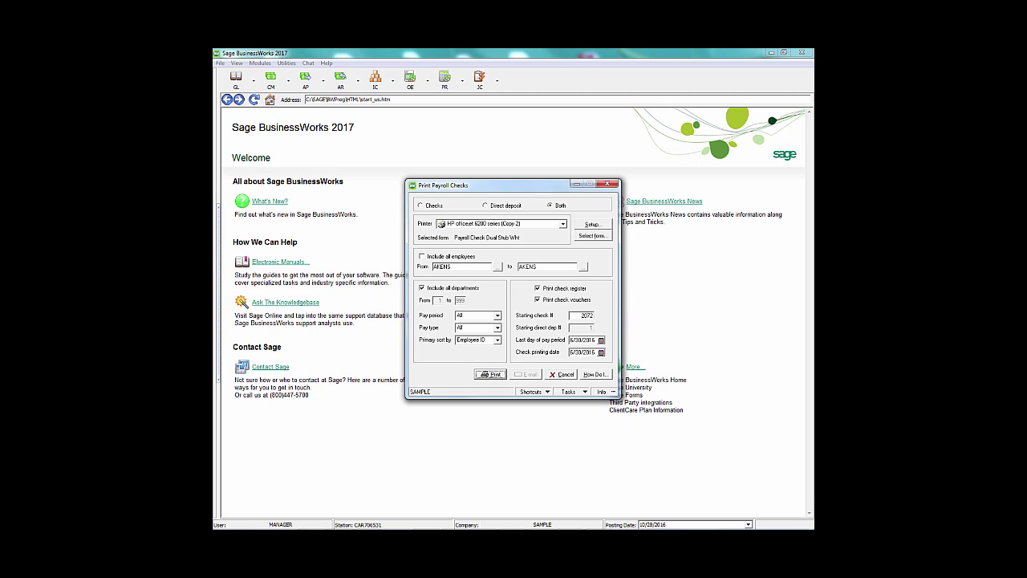
Print the employee's payroll check, accept the check printing summary, and close the previewed Check Register - Summary.
left_click(488, 376)
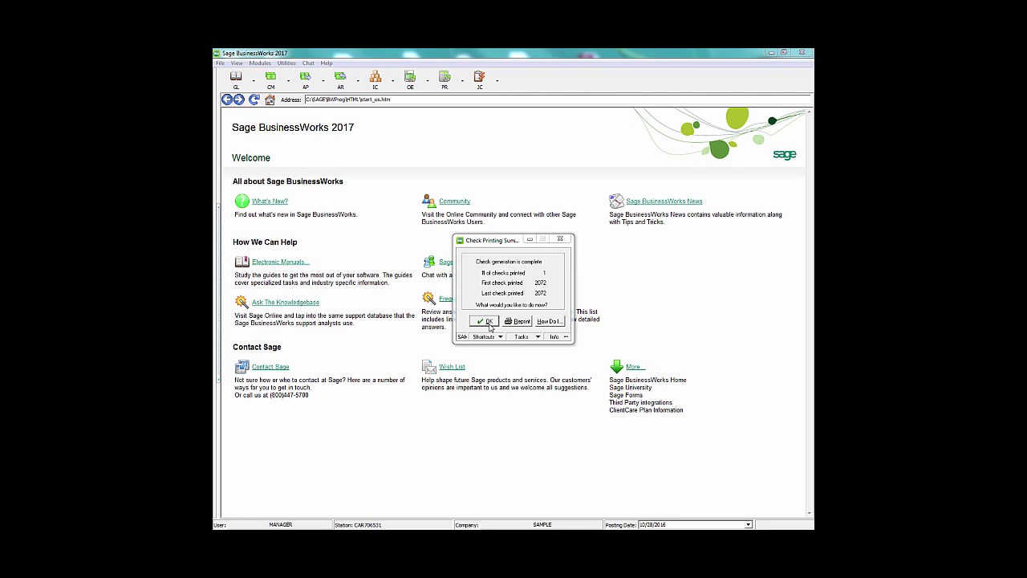
left_click(486, 321)
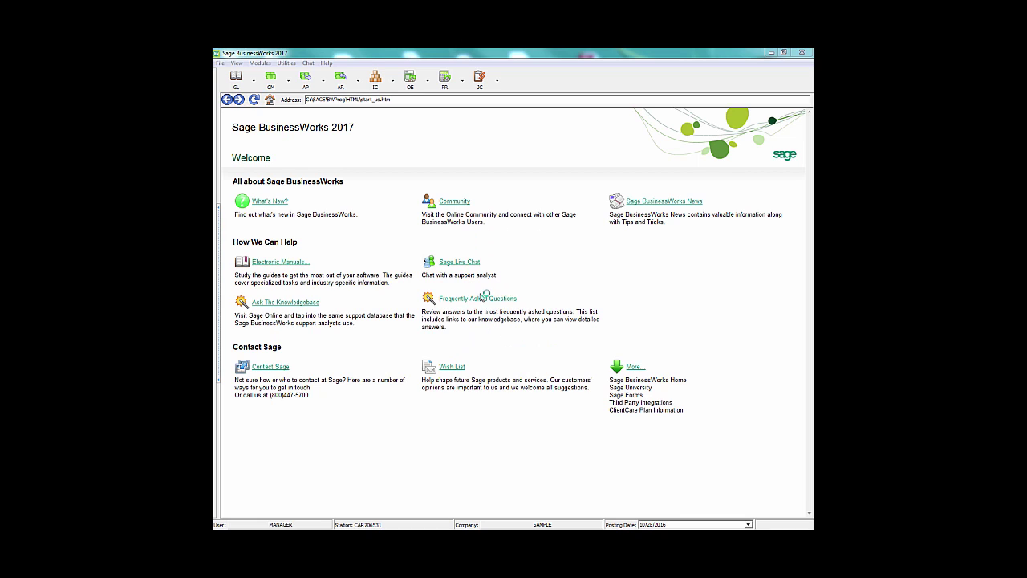
left_click(550, 324)
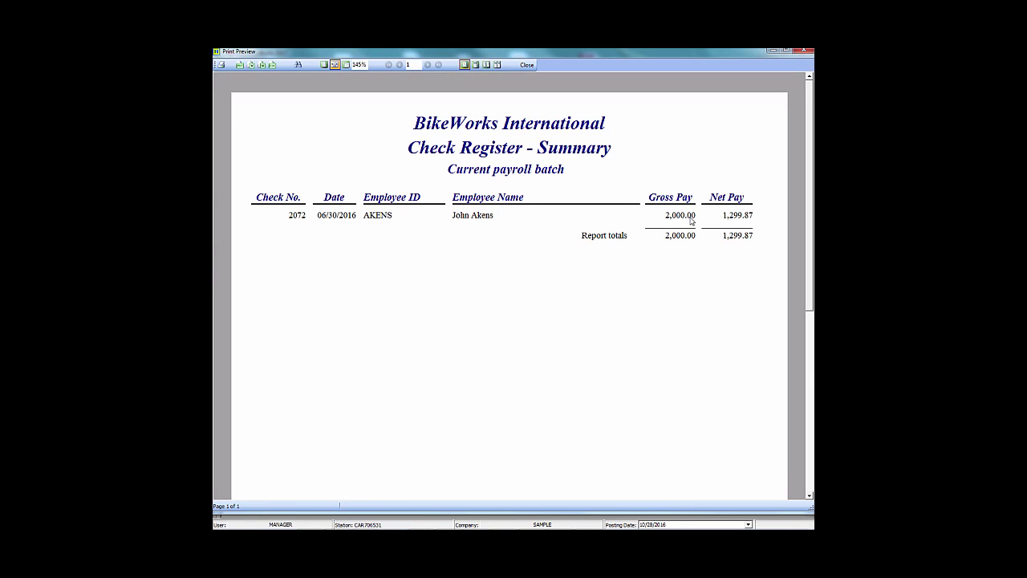
left_click(803, 50)
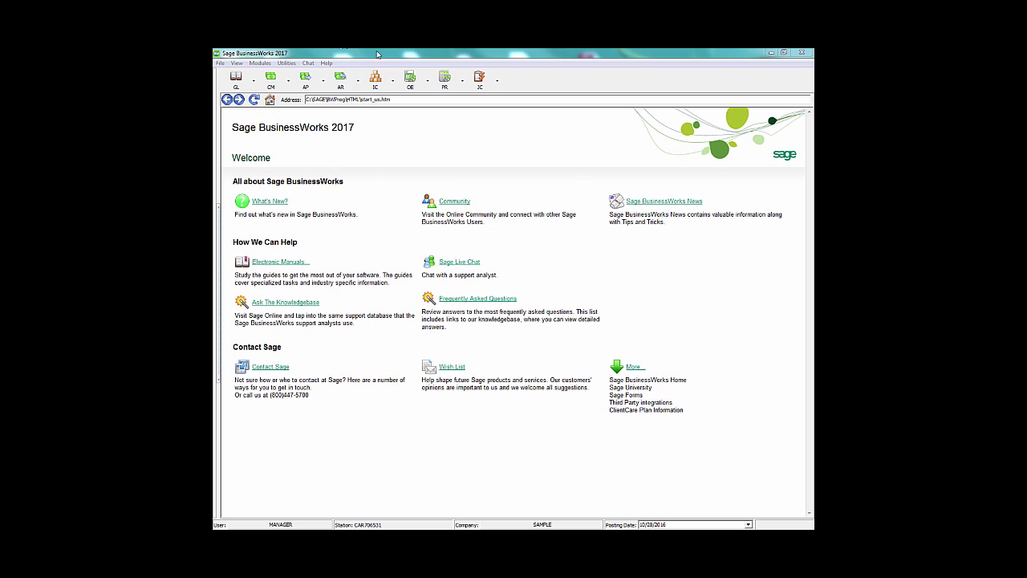
Preview the payroll Other Pay Totals report for only the BONUS other pay, and close the report and its options.
left_click(449, 83)
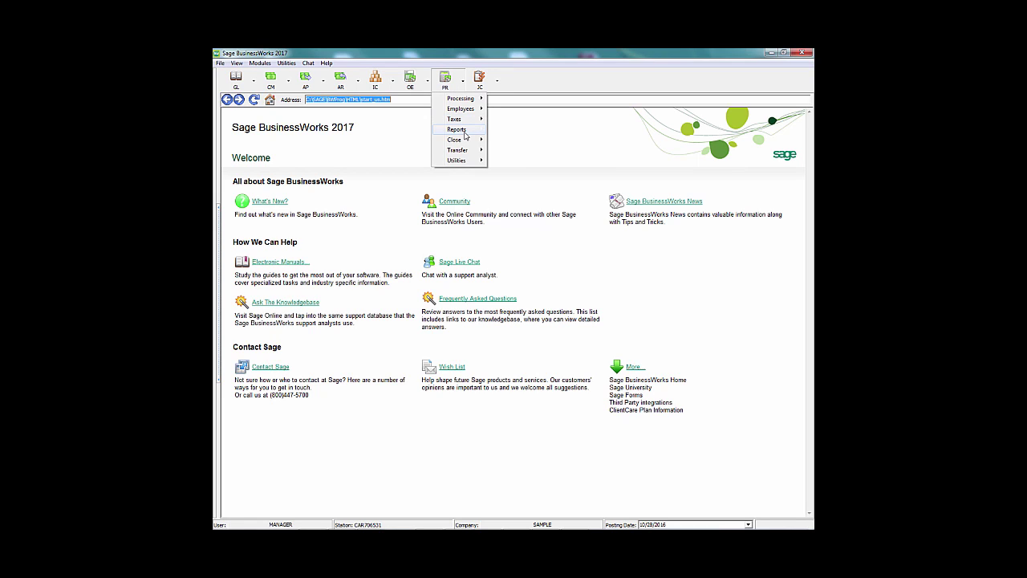
mouse_move(457, 129)
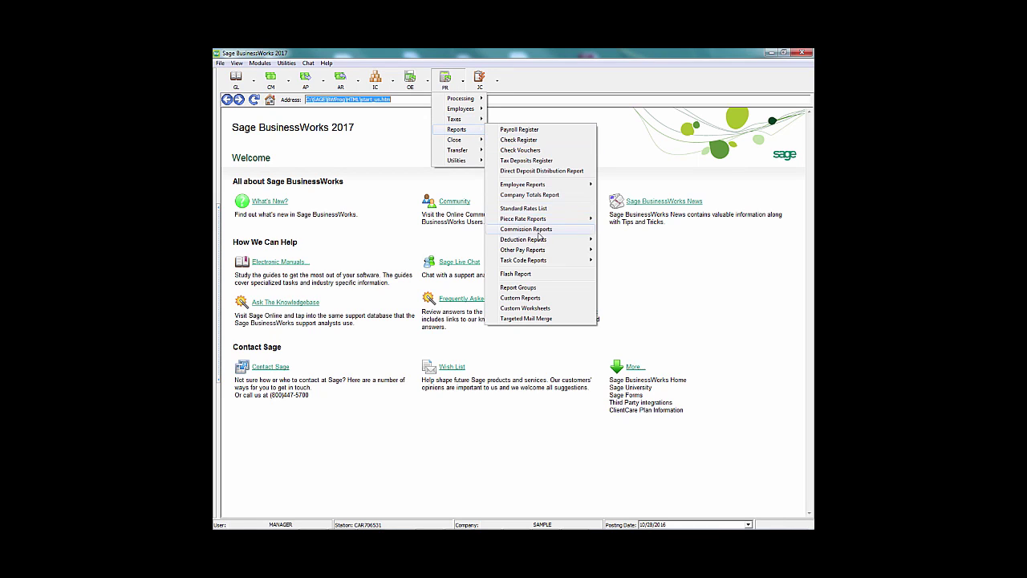
mouse_move(548, 251)
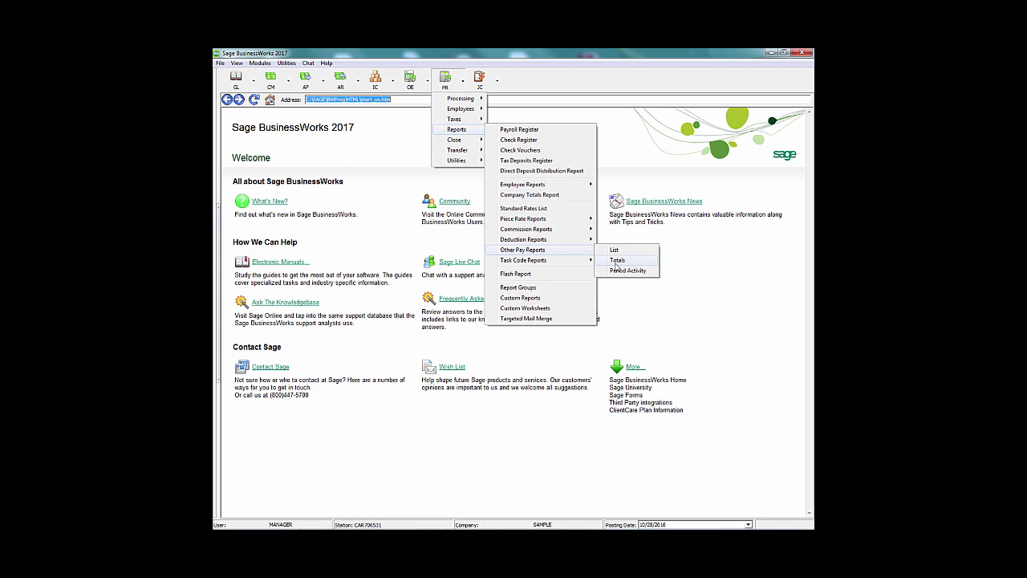
left_click(616, 260)
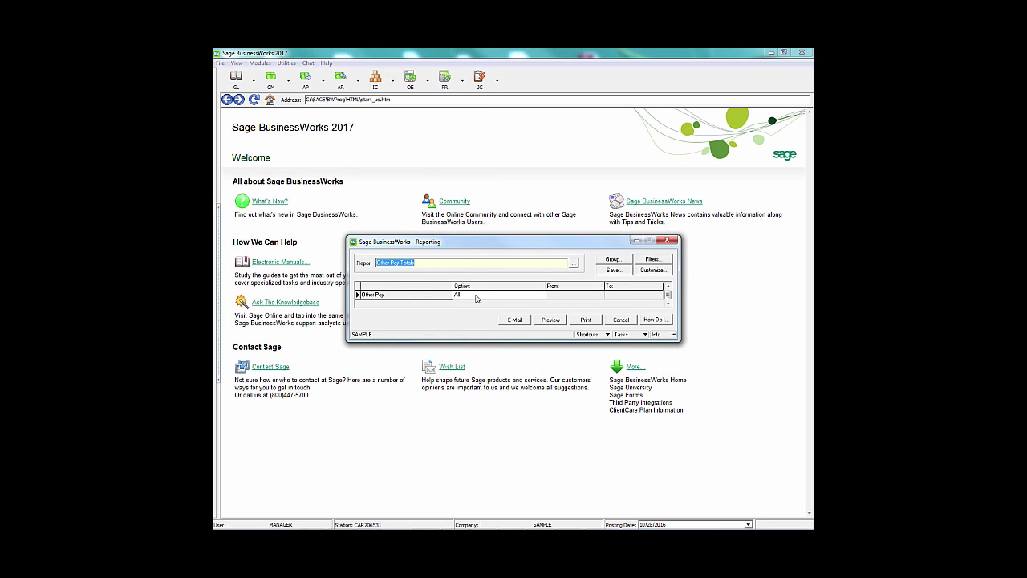
left_click(542, 296)
left_click(541, 296)
left_click(479, 320)
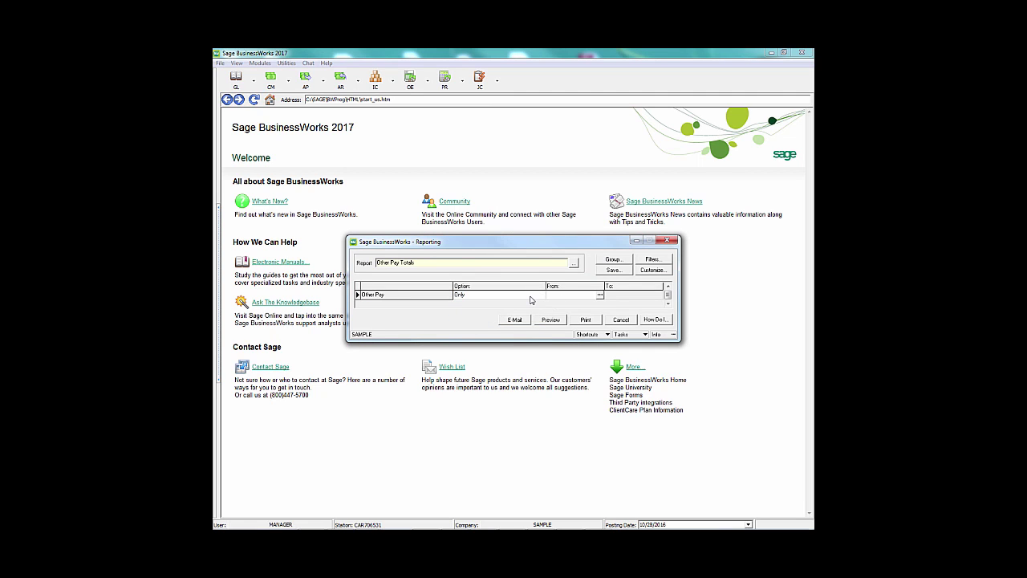
type("BONUS")
left_click(555, 323)
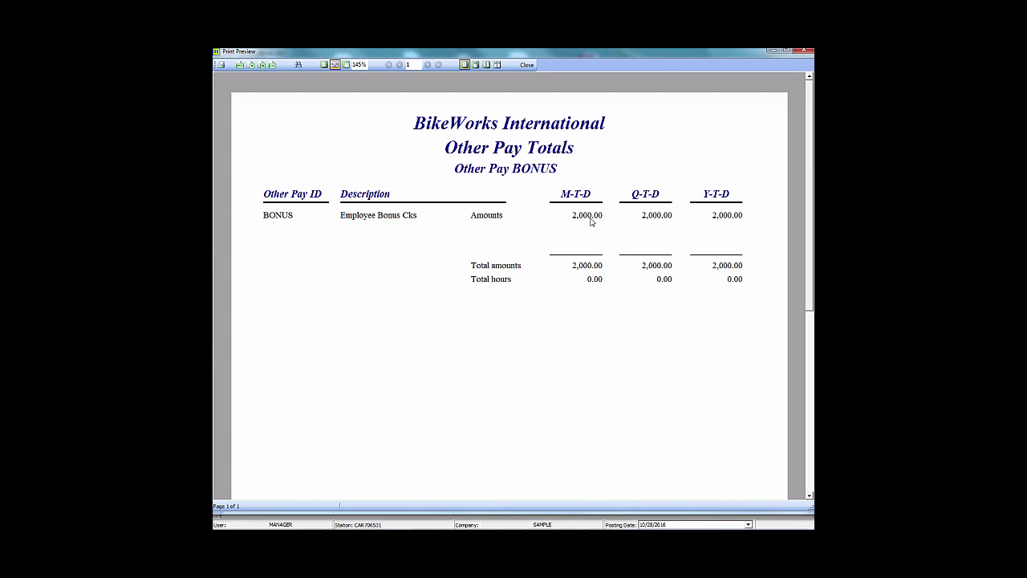
left_click(525, 65)
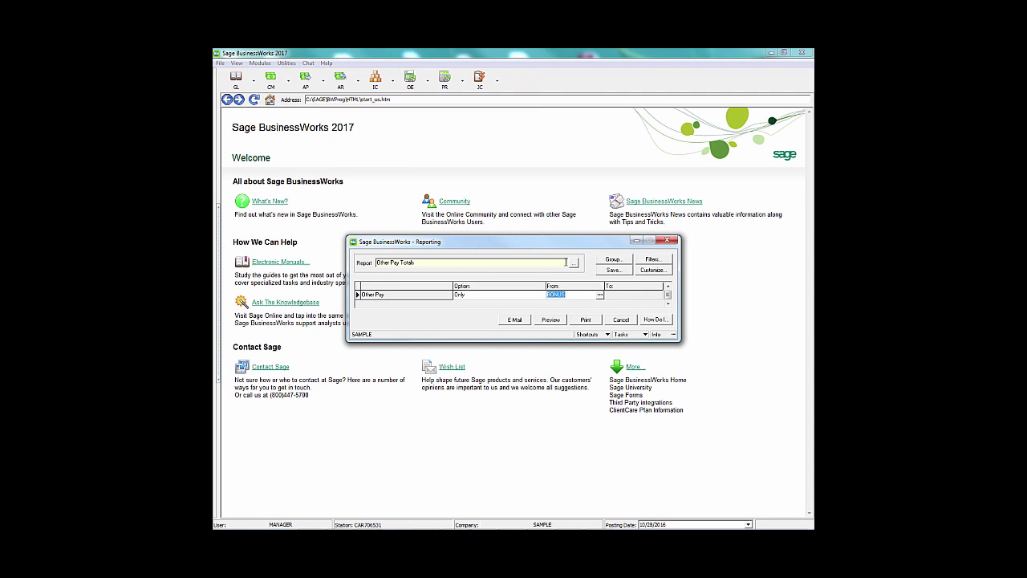
left_click(573, 263)
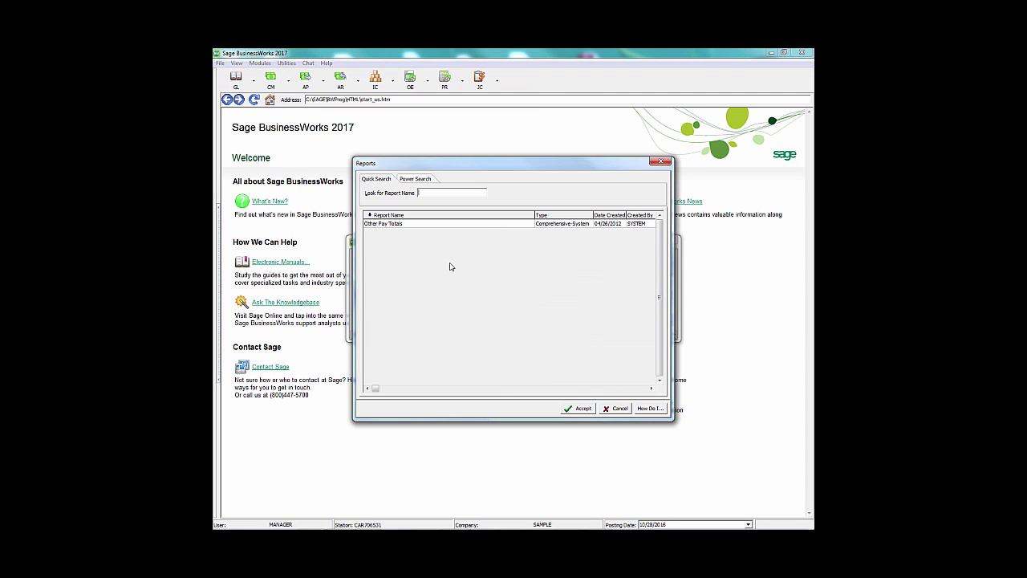
left_click(660, 161)
left_click(670, 240)
Open the payroll Other Pay Activity - Detail by Other Pay ID report and set the reporting period to Year-to-date.
left_click(446, 78)
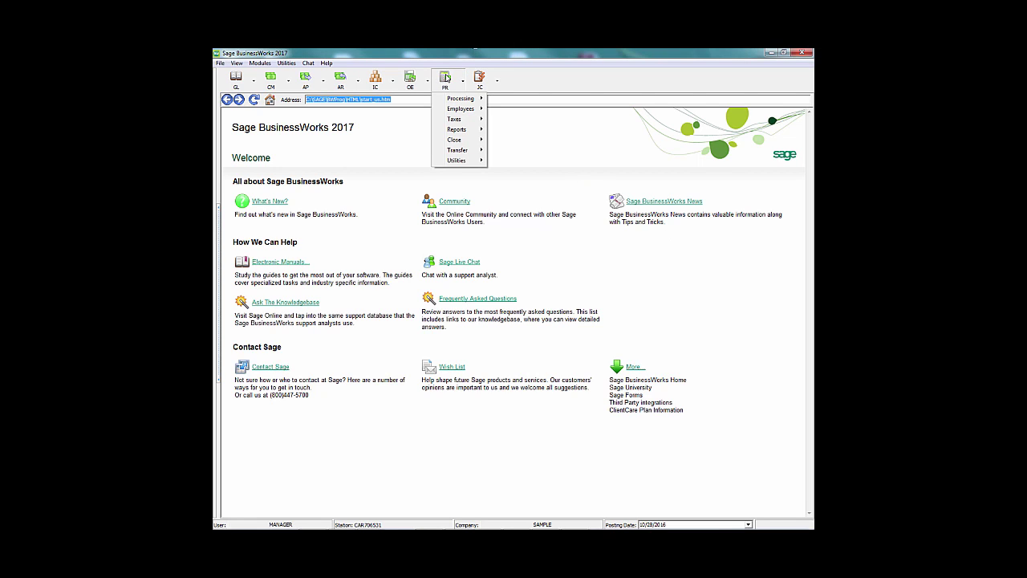
mouse_move(453, 131)
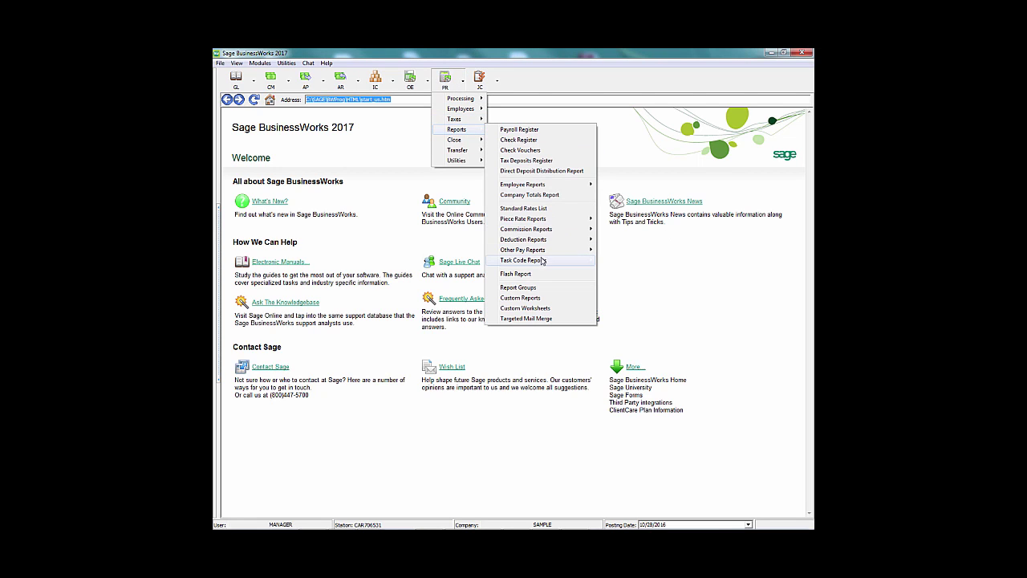
mouse_move(539, 254)
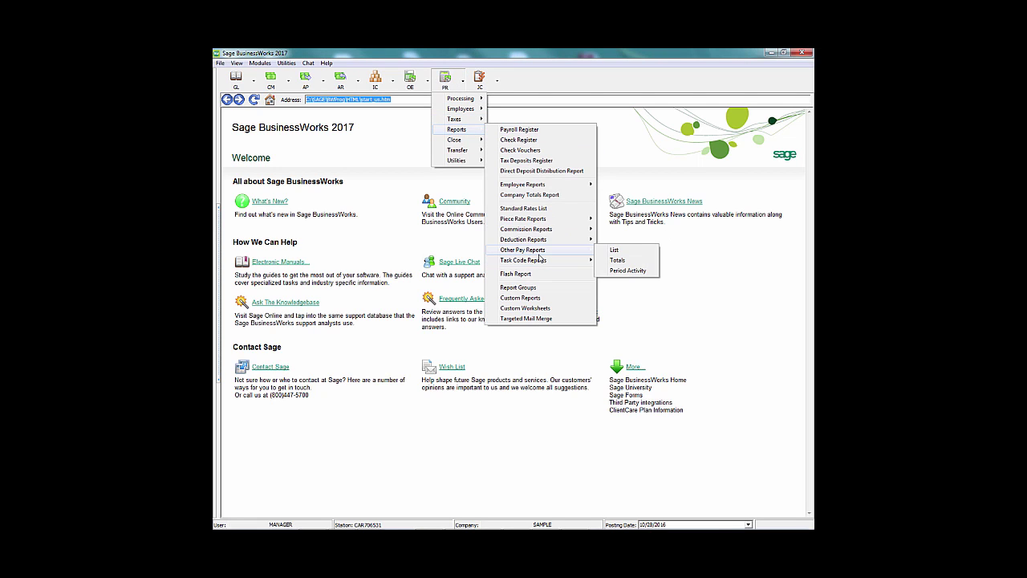
left_click(617, 271)
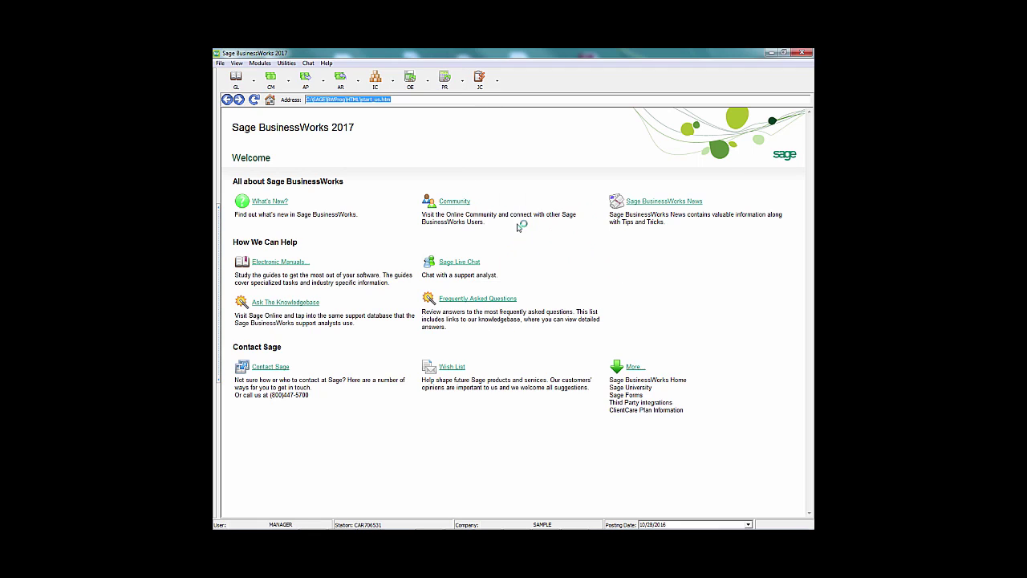
left_click(512, 301)
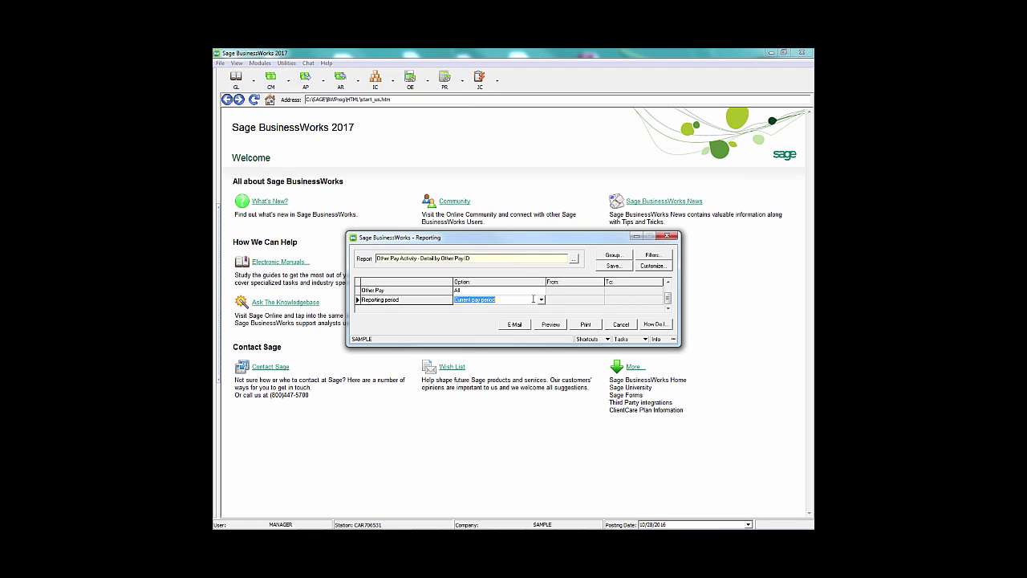
left_click(544, 301)
left_click(541, 300)
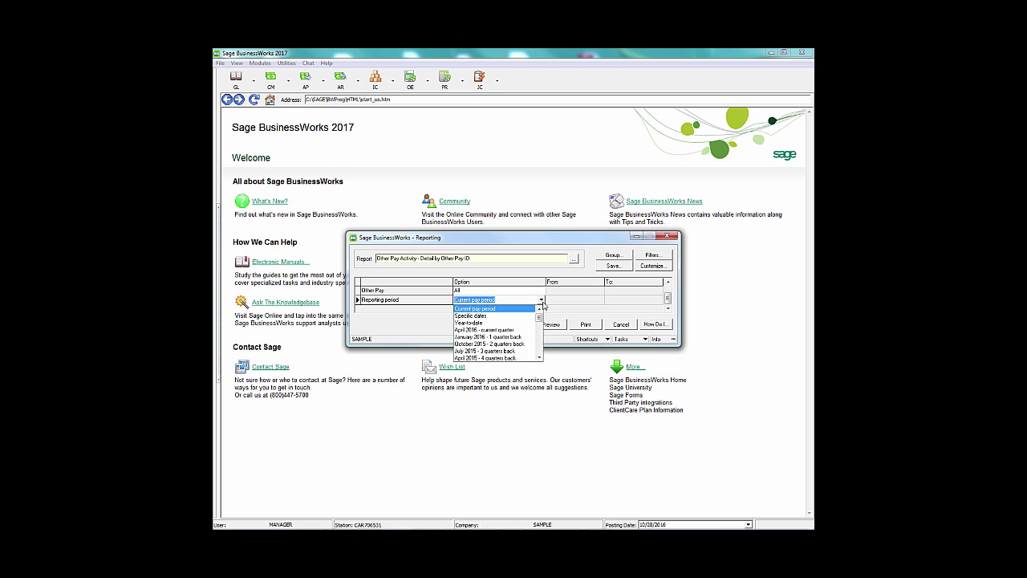
left_click(478, 323)
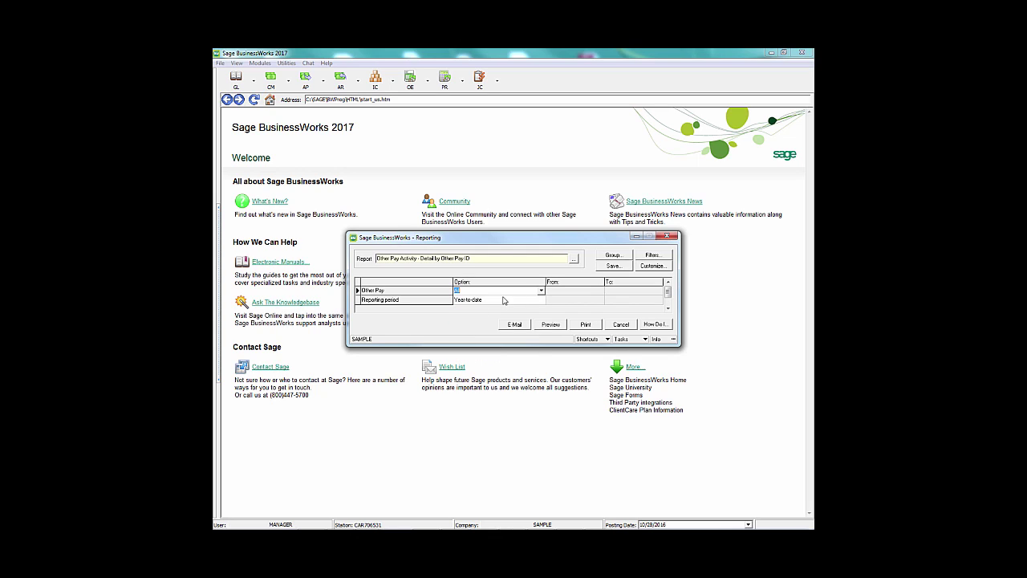
Set the Other Pay option to Only and try to preview the report with the employee's ID as its filter.
left_click(541, 290)
left_click(473, 311)
type("AKENS")
key("Return")
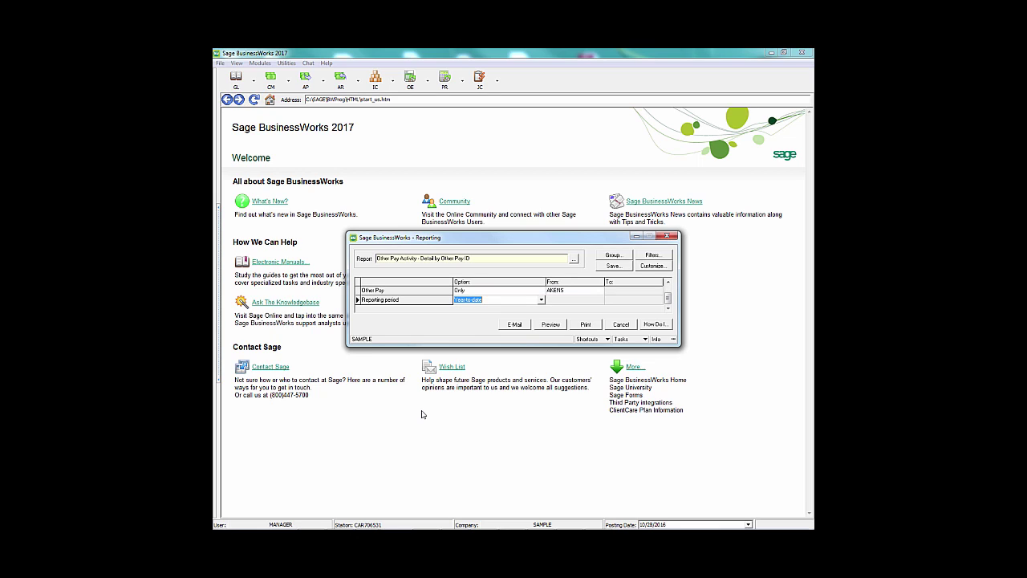
left_click(545, 324)
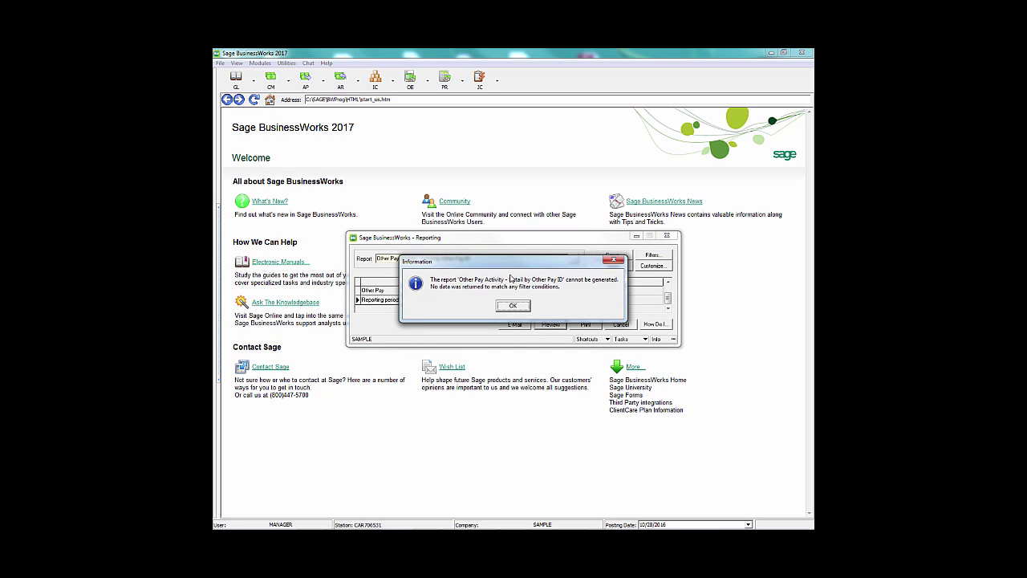
left_click(513, 305)
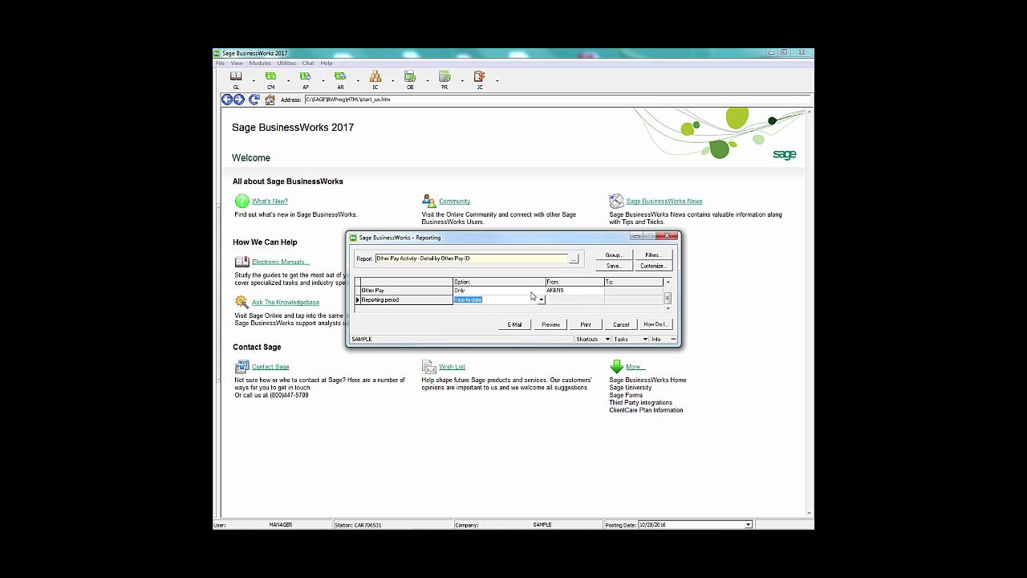
Change the Other Pay filter to BONUS and preview the activity report.
left_click(568, 291)
type("BONUS")
left_click(551, 325)
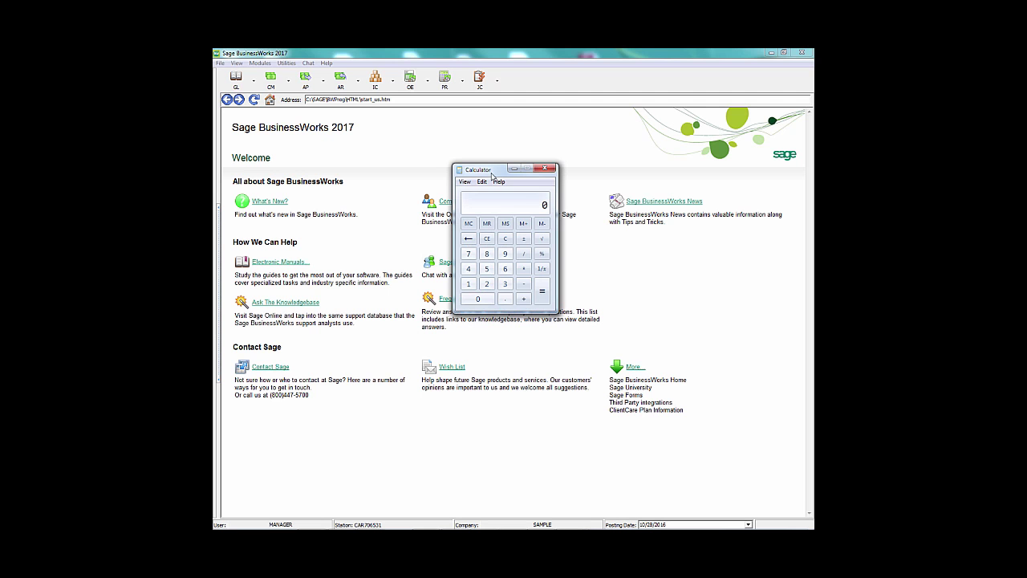
In Calculator, add the tax rates 6.2 and 1.45, and clear the result.
left_click(505, 270)
left_click(499, 298)
left_click(486, 283)
left_click(523, 298)
type("1.45")
left_click(543, 292)
left_click(506, 239)
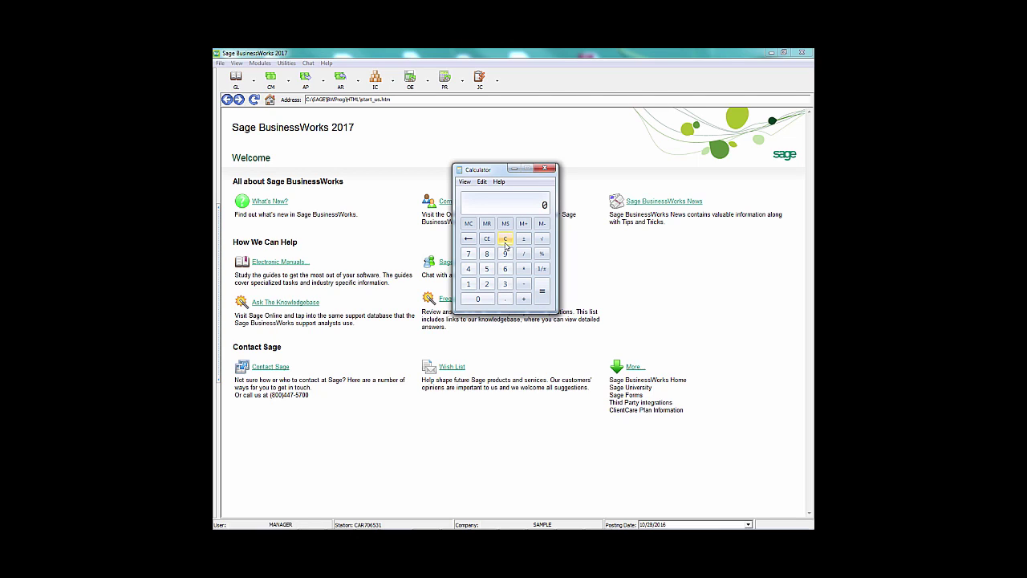
Subtract the combined tax rate 7.65 from 100, and clear the result.
left_click(468, 289)
left_click(478, 299)
left_click(478, 300)
left_click(523, 284)
type("7.65")
key("Return")
left_click(505, 238)
Gross up the net pay by adding 1000.00 and 200.00 and dividing by .9235, and close Calculator.
type("1000.00")
key("plus")
type("200.00")
key("plus")
left_click(523, 255)
key("period")
type("9235")
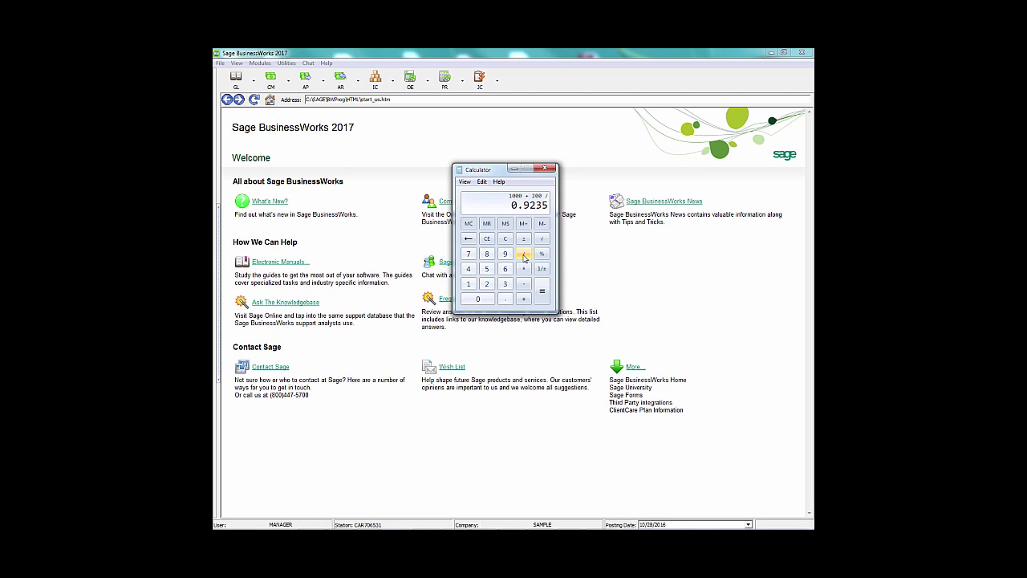
key("Return")
key("alt+F4")
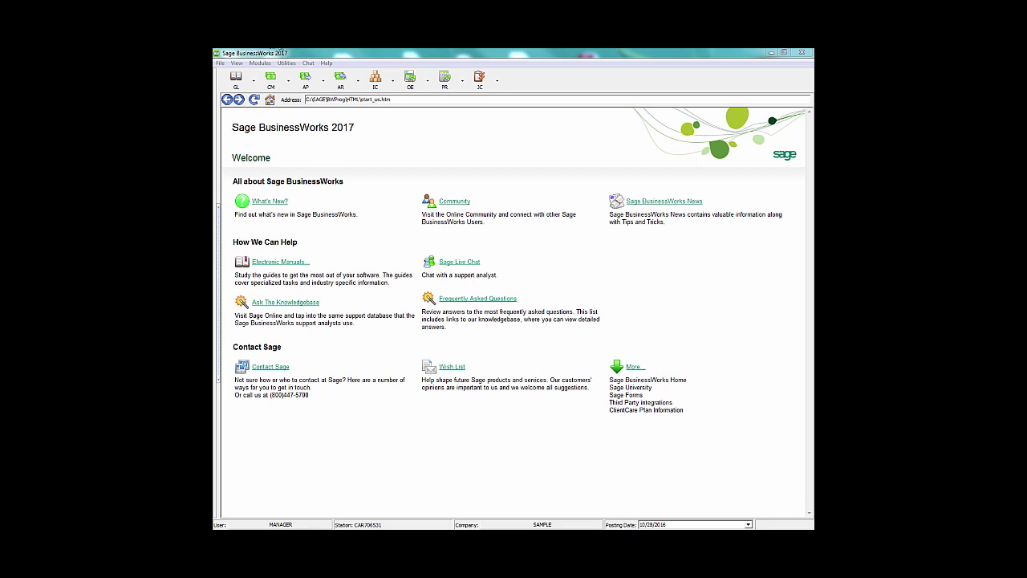
Start a blank time card for the employee instead of the standard one, and save its Deductions / Other Pay settings.
left_click(451, 77)
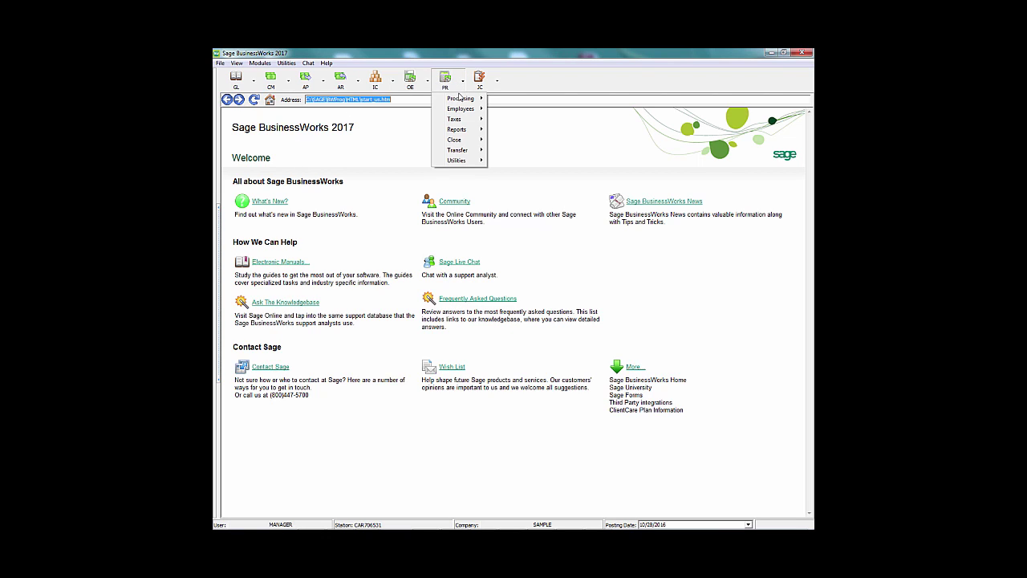
mouse_move(460, 97)
left_click(518, 98)
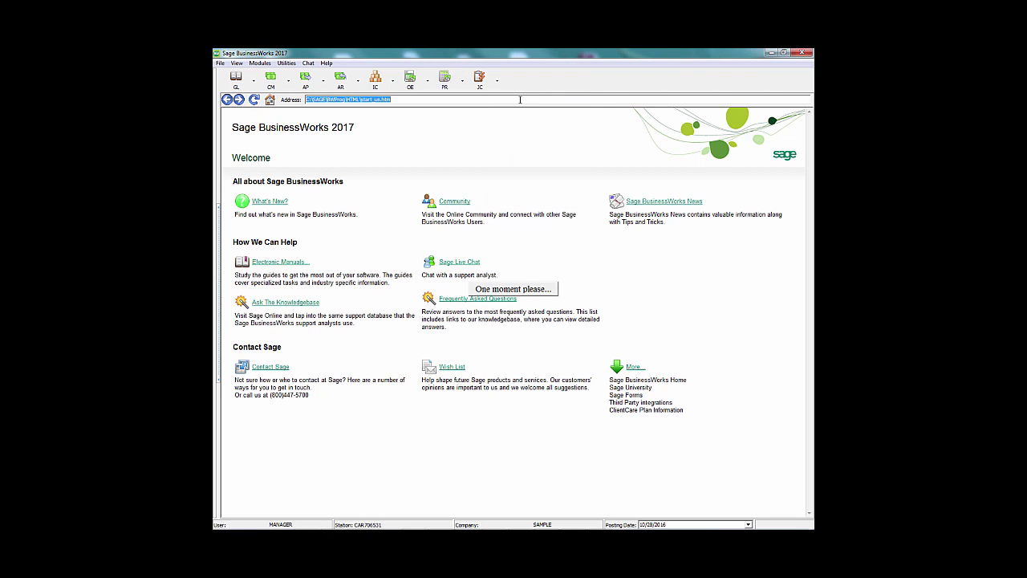
type("AKENS")
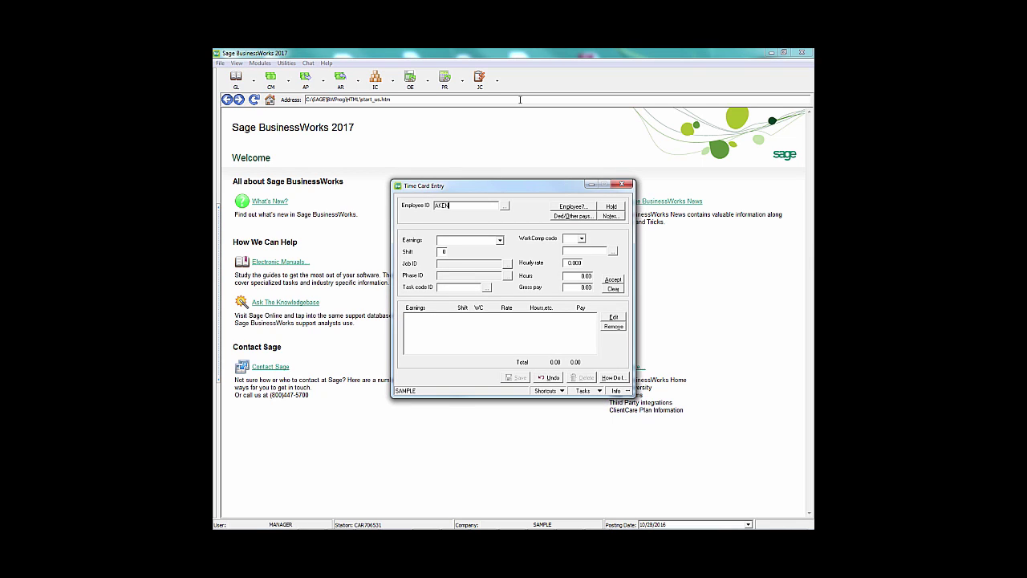
key("Tab")
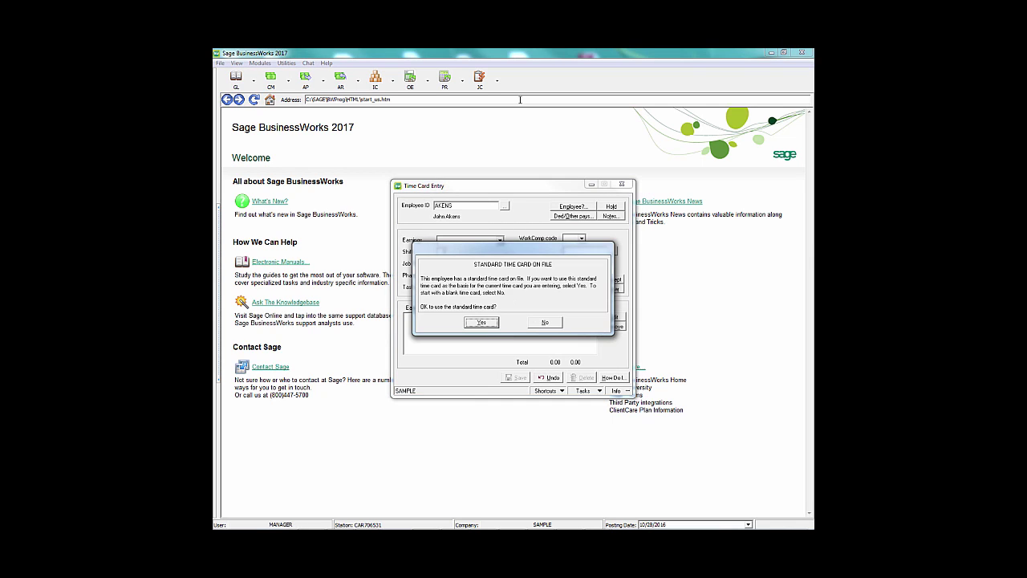
left_click(546, 322)
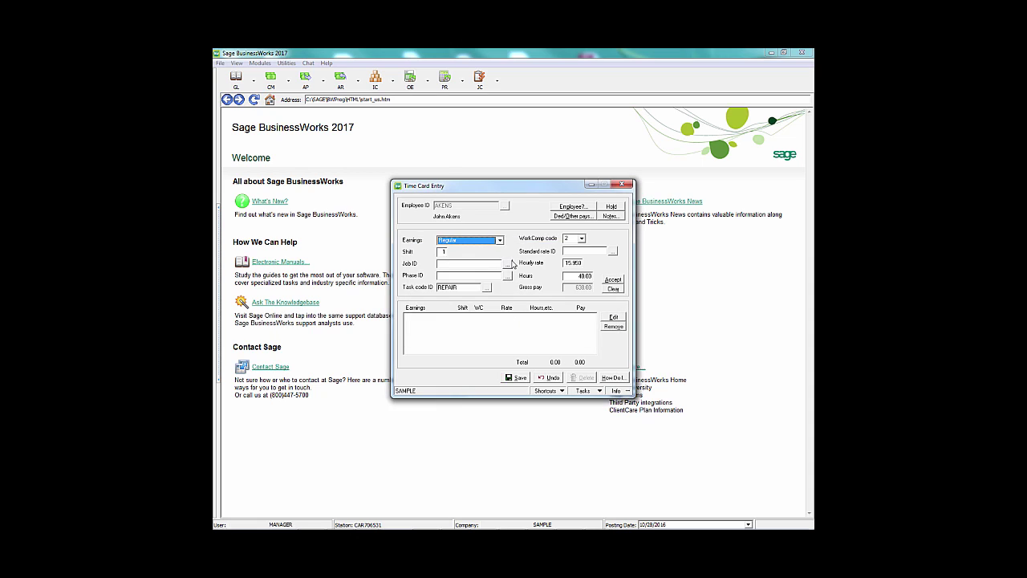
left_click(582, 220)
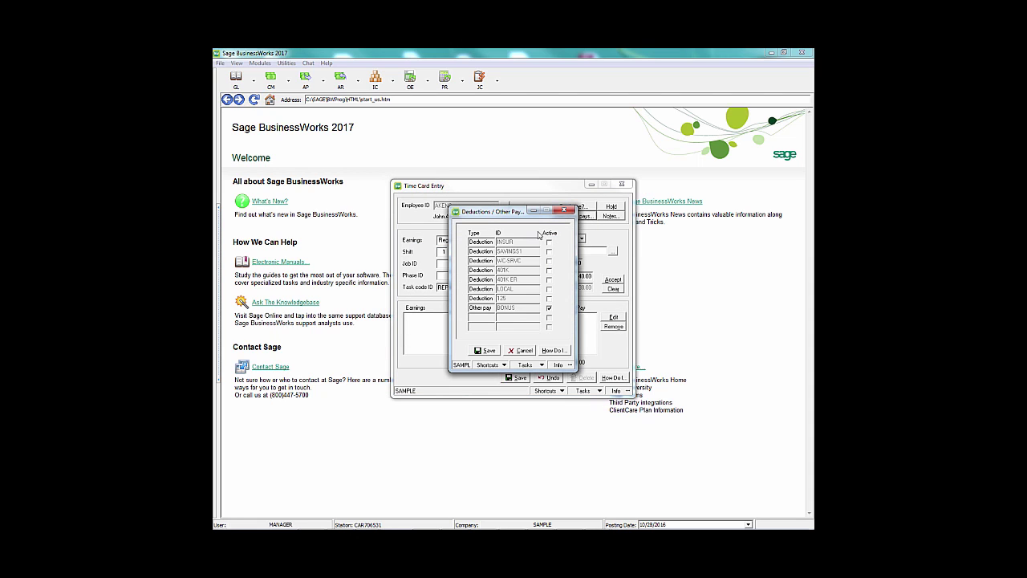
left_click(486, 351)
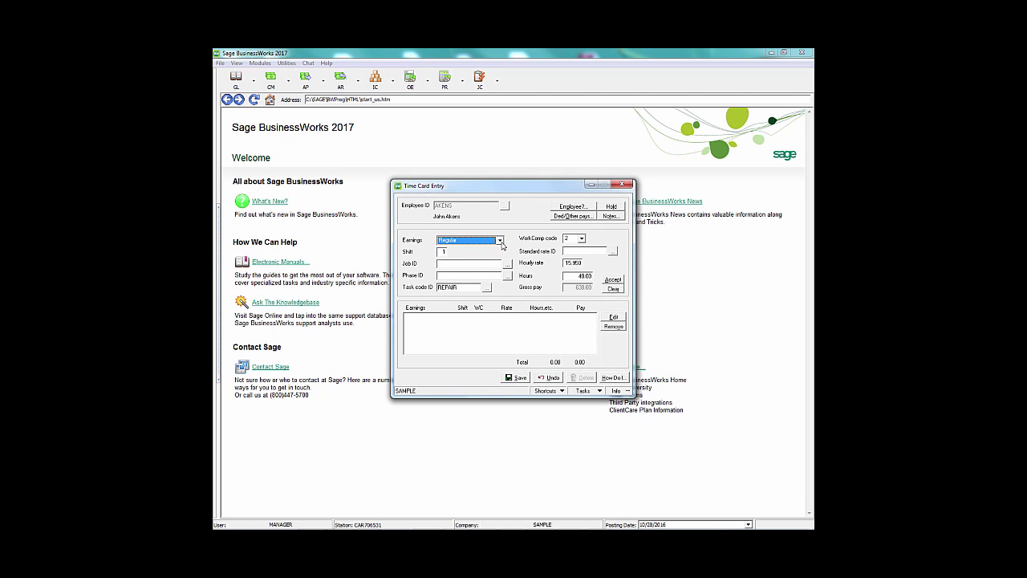
Add an Other pay: BONUS earning with gross pay 1299.40 to the time card, then save and close it.
left_click(500, 242)
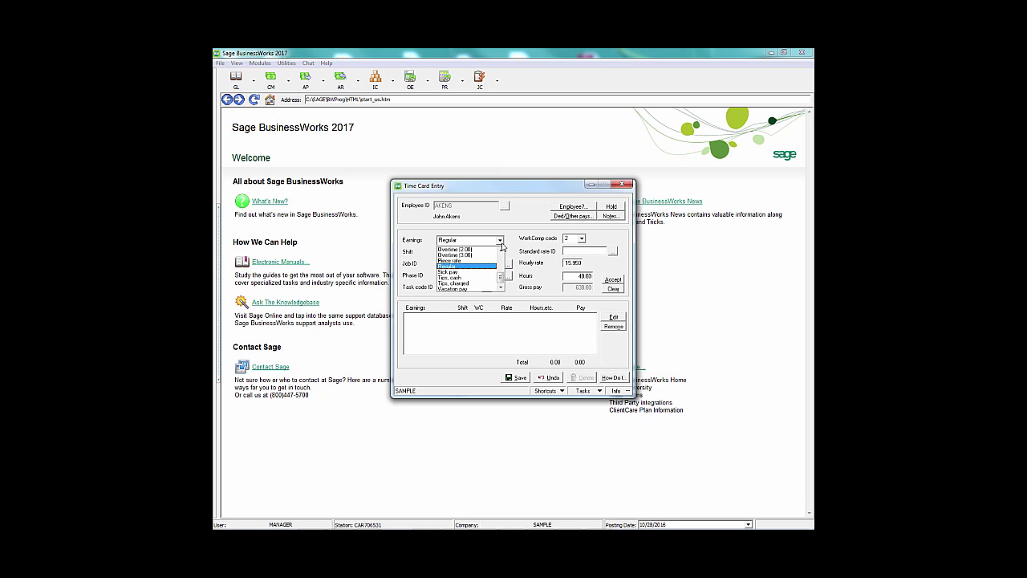
scroll(482, 265, "up", 4)
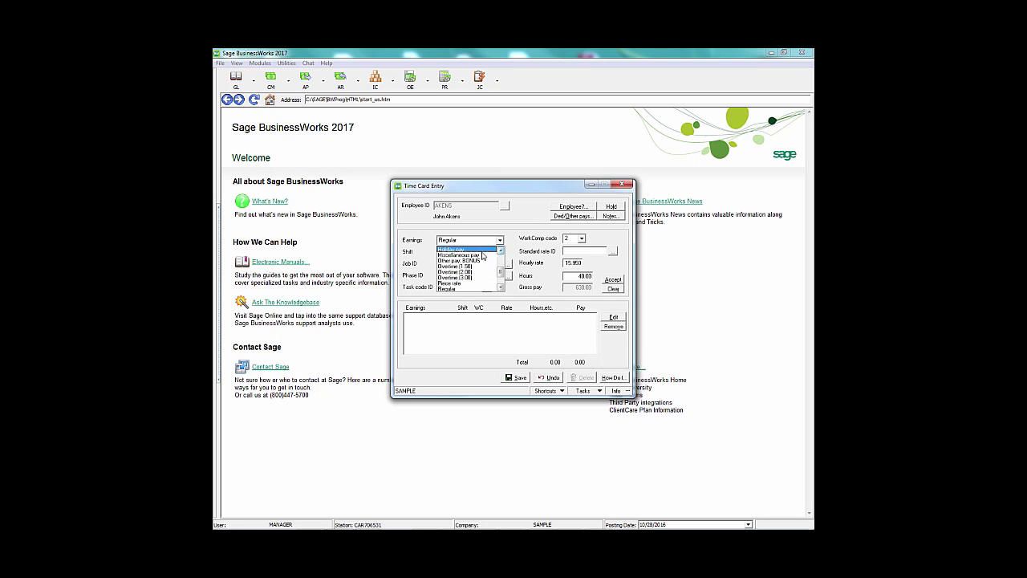
left_click(475, 261)
left_click(581, 289)
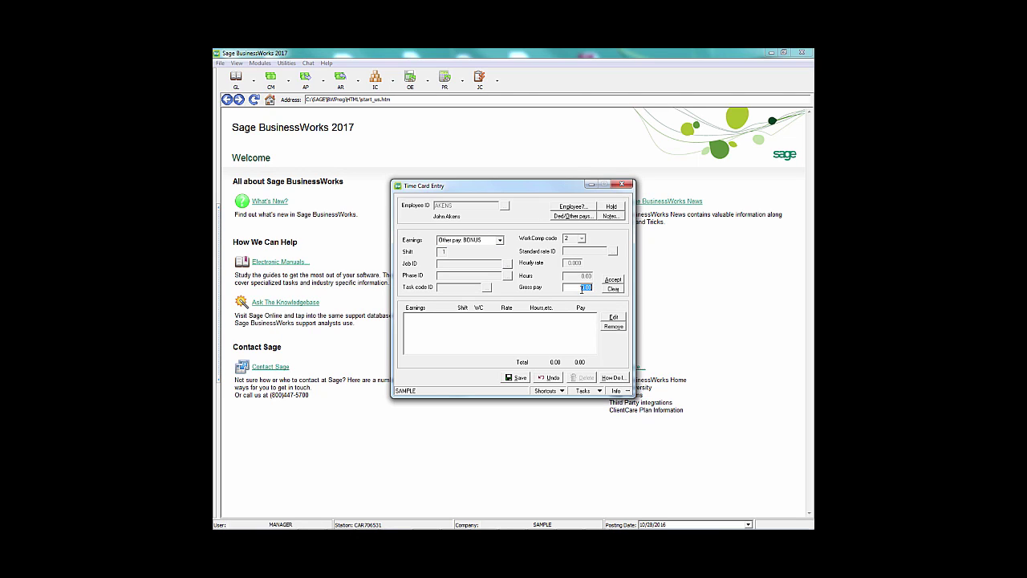
type("1500")
type(".40")
left_click(618, 281)
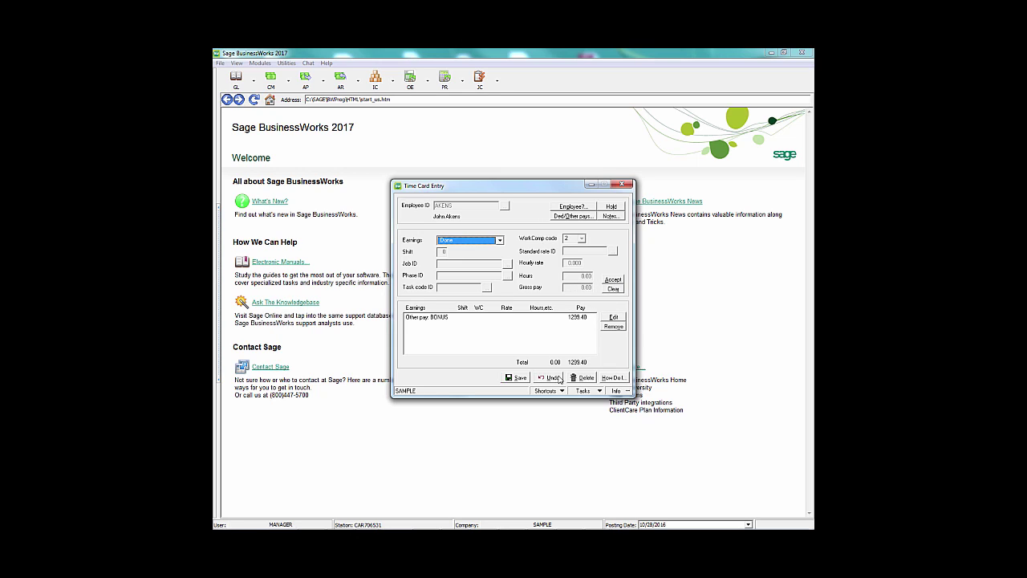
left_click(521, 377)
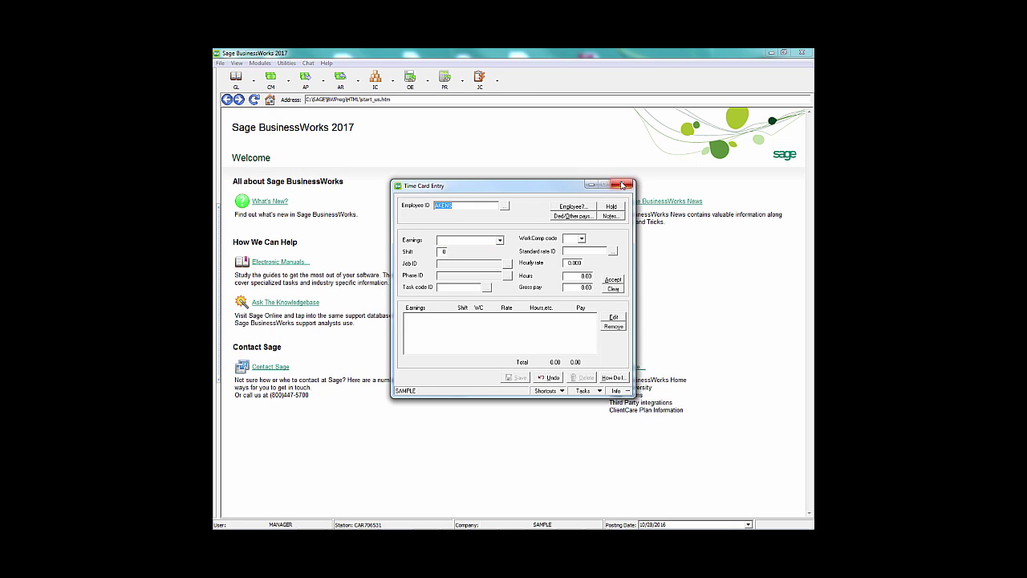
left_click(622, 184)
Run Automatic Payroll Calculation for only this employee, with the Payroll Register included.
left_click(449, 78)
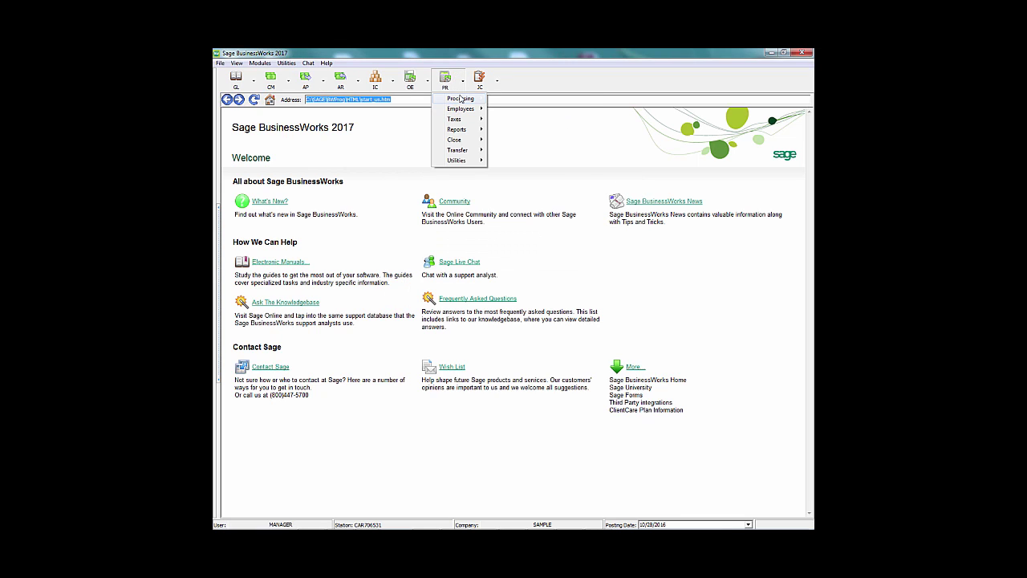
mouse_move(462, 99)
left_click(544, 157)
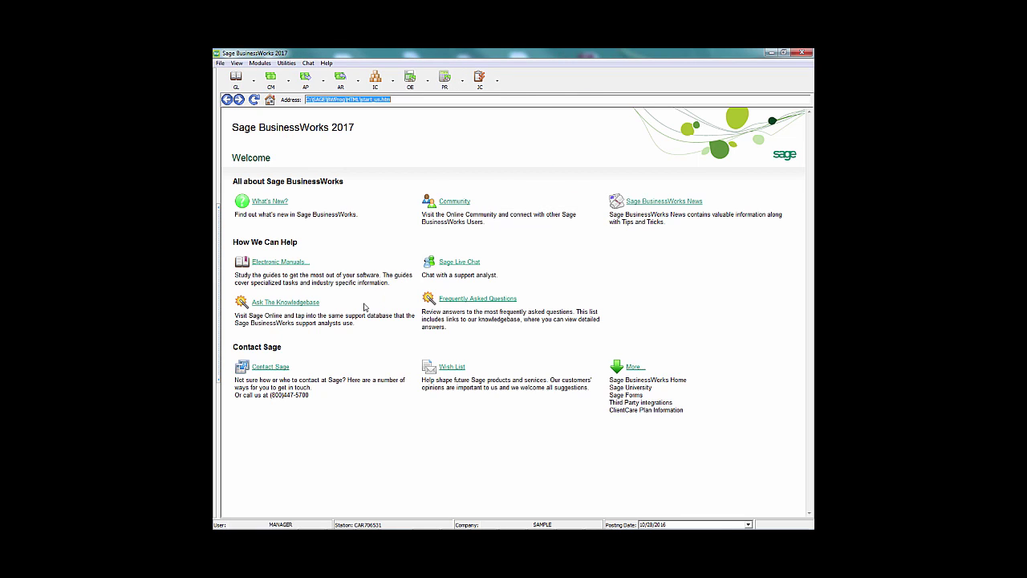
left_click(433, 237)
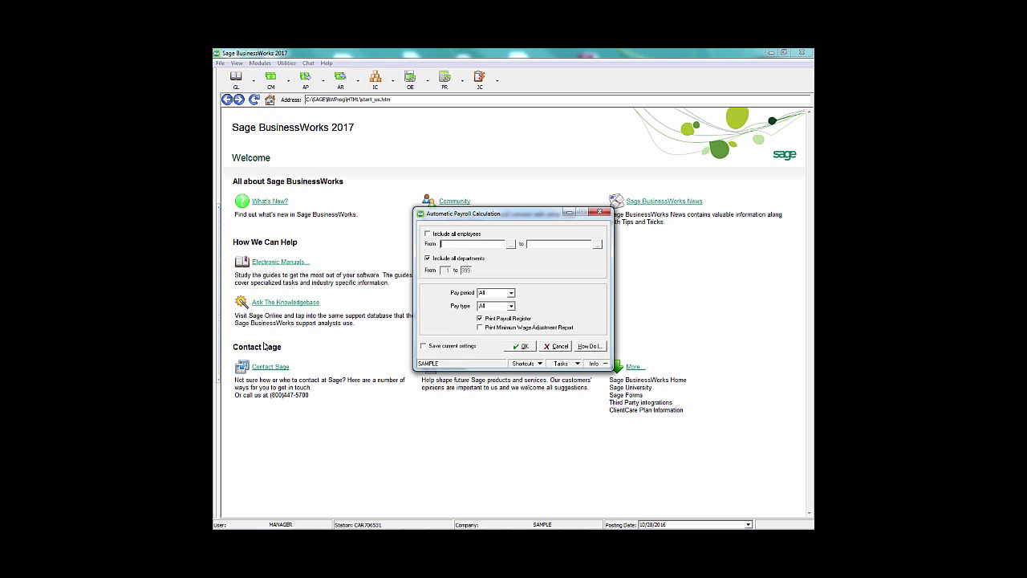
type("AIKENS")
key("Tab")
left_click(523, 347)
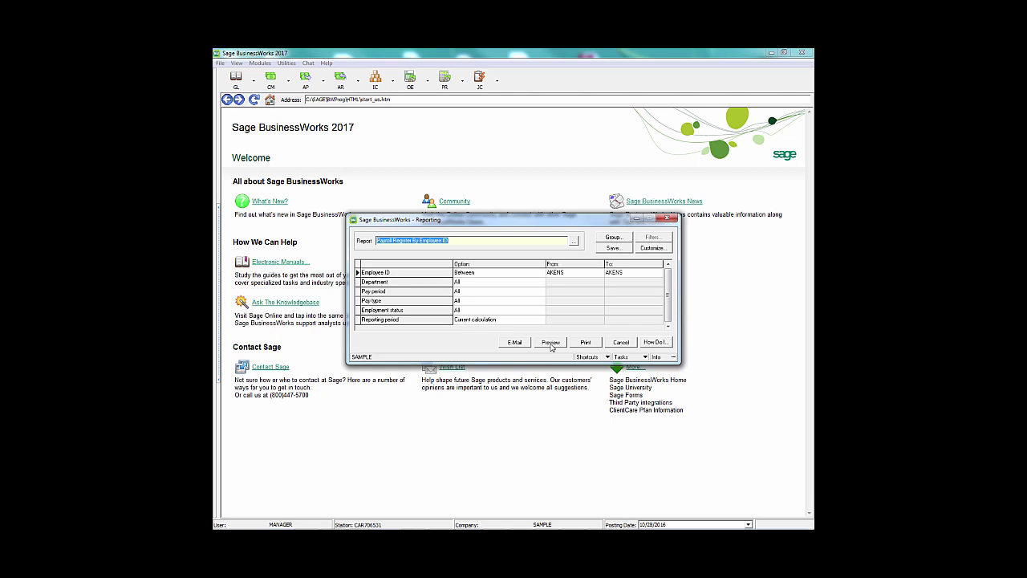
Preview the Payroll Register By Employee ID for the current calculation to review taxes and net pay, and close the report.
left_click(551, 343)
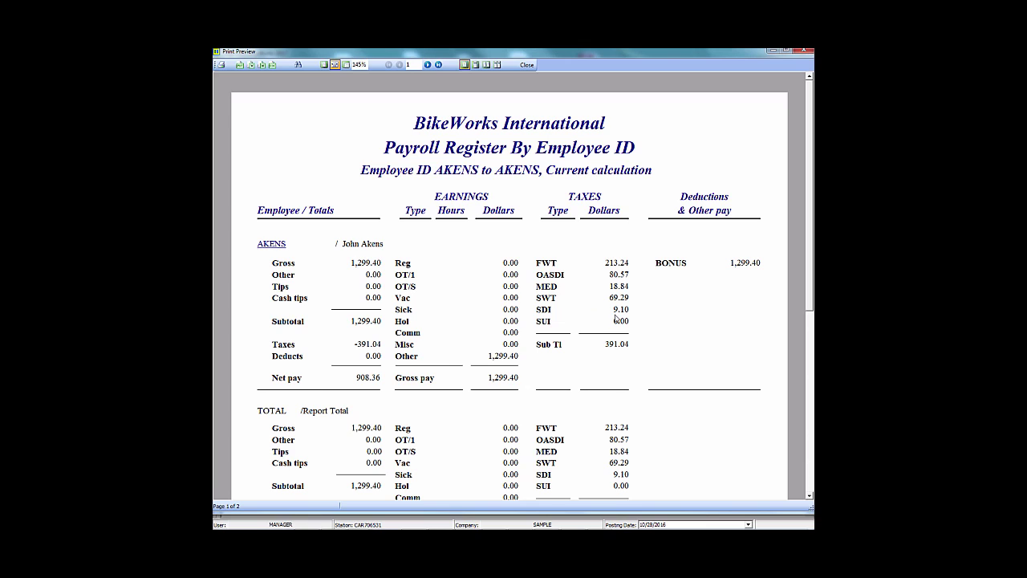
left_click(526, 65)
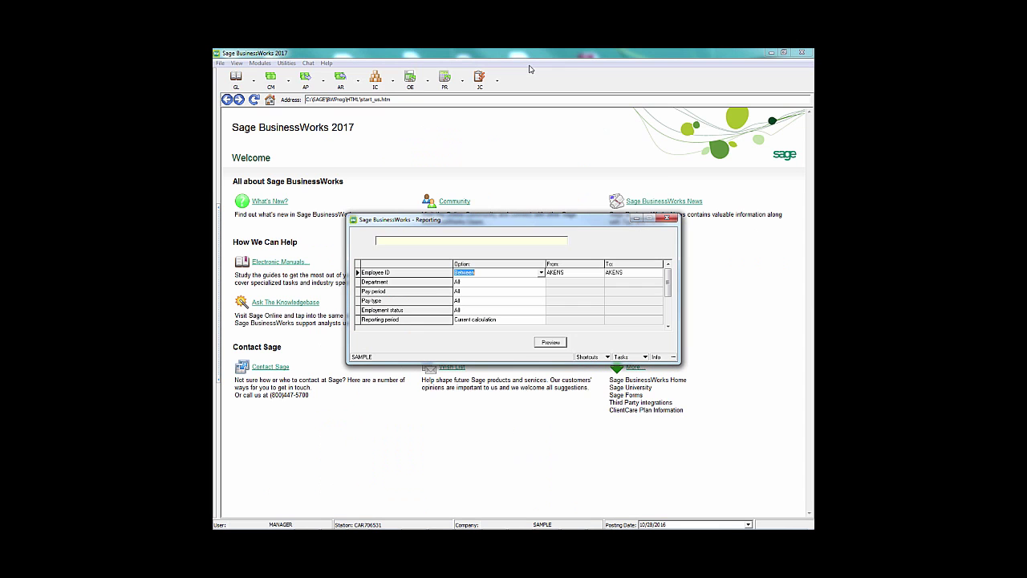
left_click(668, 220)
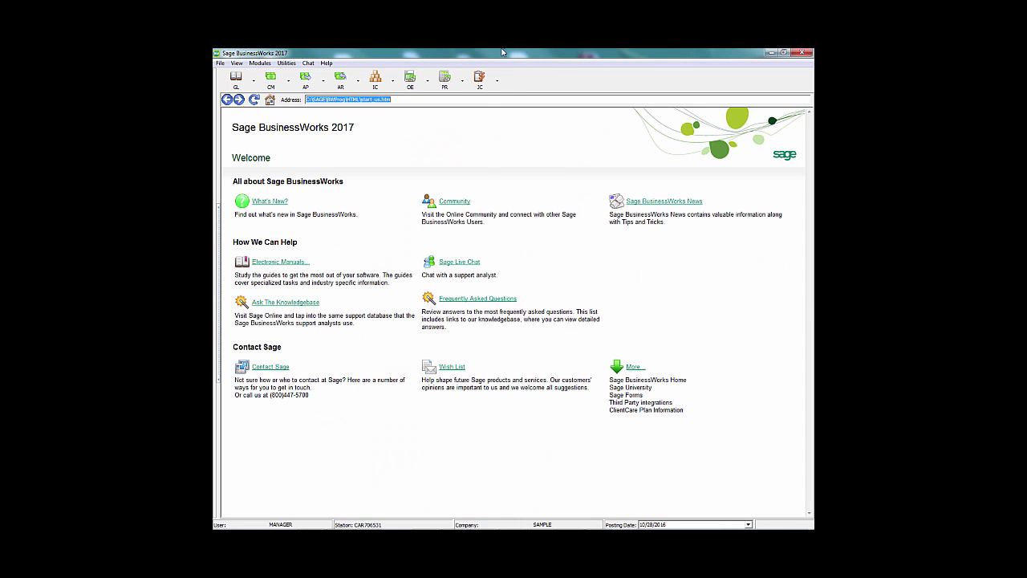
Start a Manual Payroll Calculation for the employee, using the calculated check on file as its basis.
left_click(450, 87)
mouse_move(461, 97)
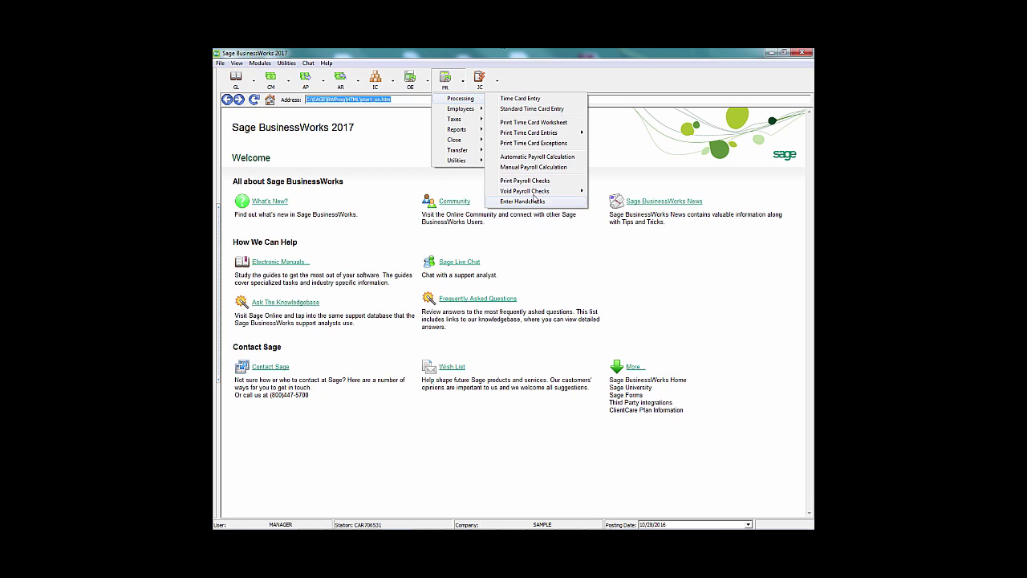
left_click(537, 166)
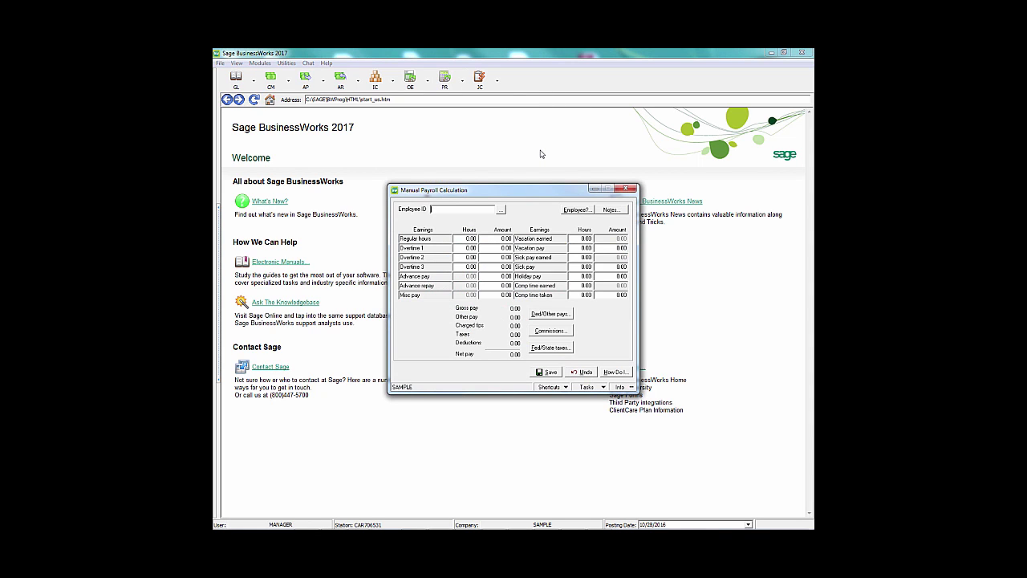
key("Escape")
type("KENS")
key("Tab")
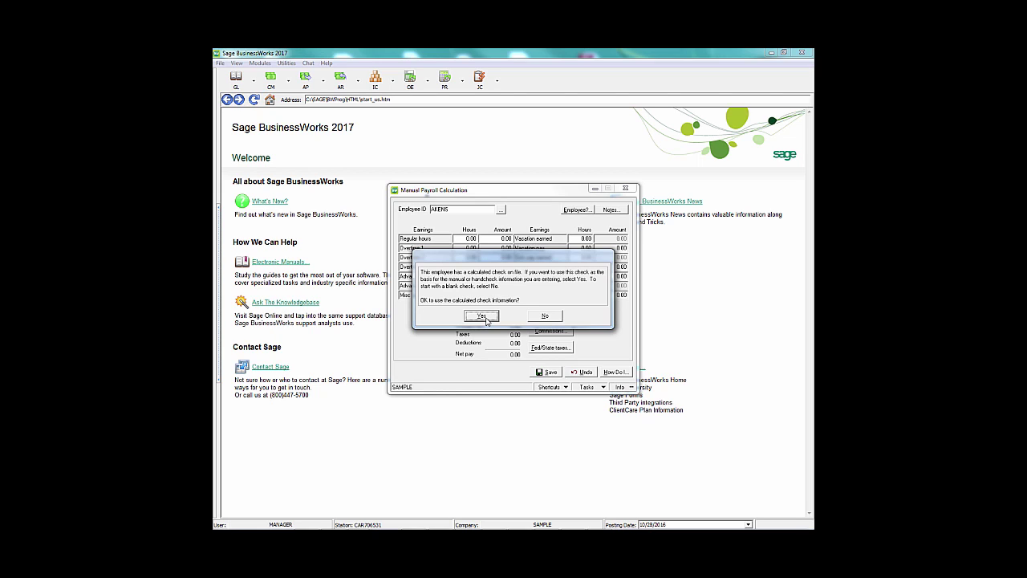
left_click(483, 316)
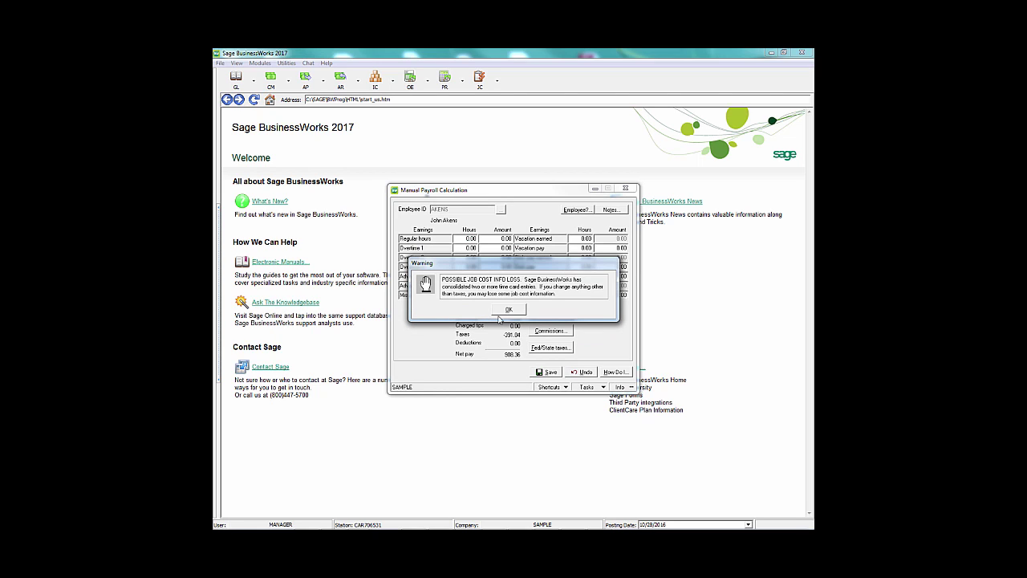
left_click(507, 310)
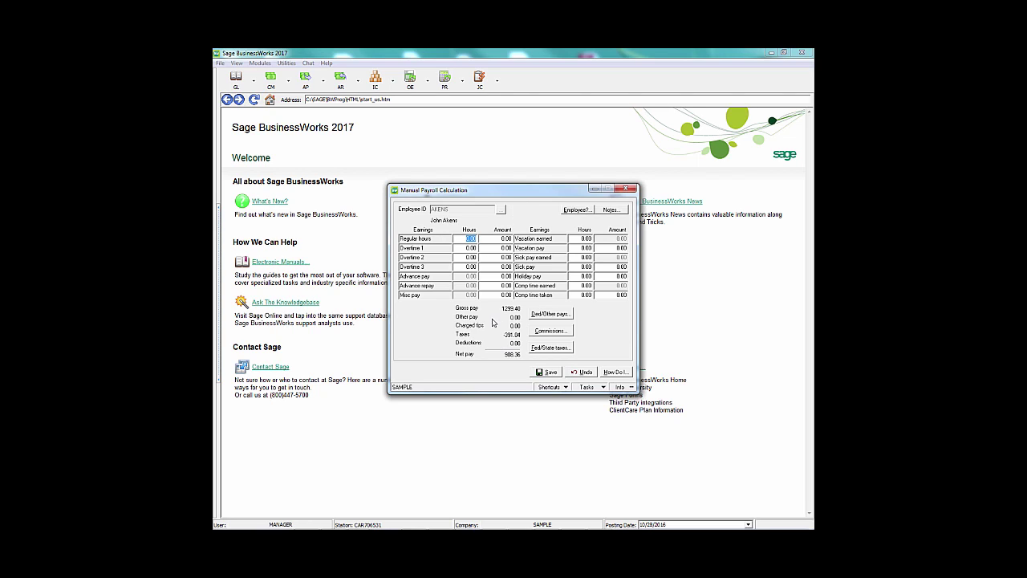
In the federal and state taxes, set the employee's FWT to 200.00 and both SWT and SDI to 0.
left_click(557, 349)
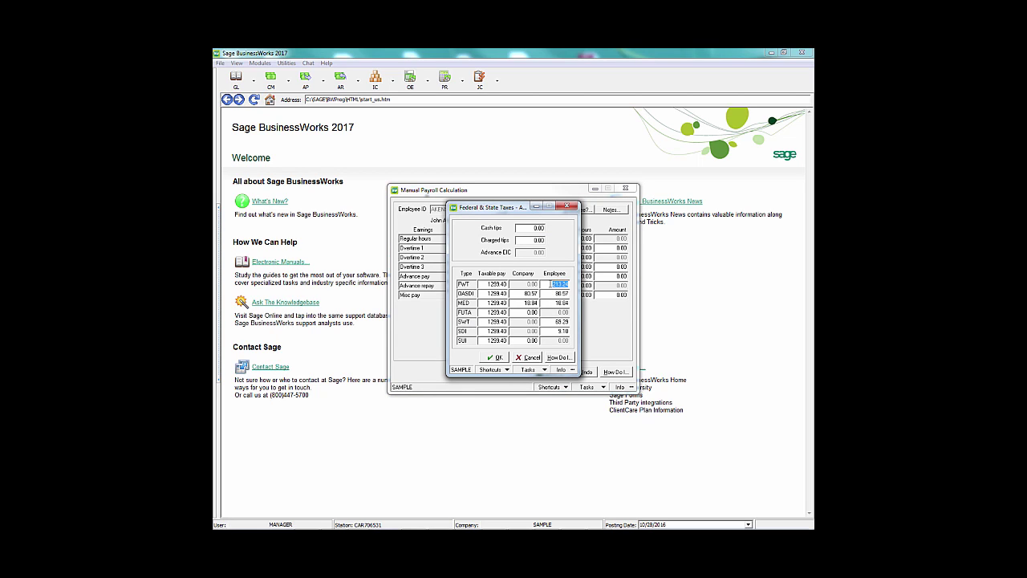
type("200.00")
key("Tab")
left_click(545, 302)
left_click(551, 321)
double_click(552, 321)
type("0")
double_click(554, 331)
type("0")
left_click(501, 358)
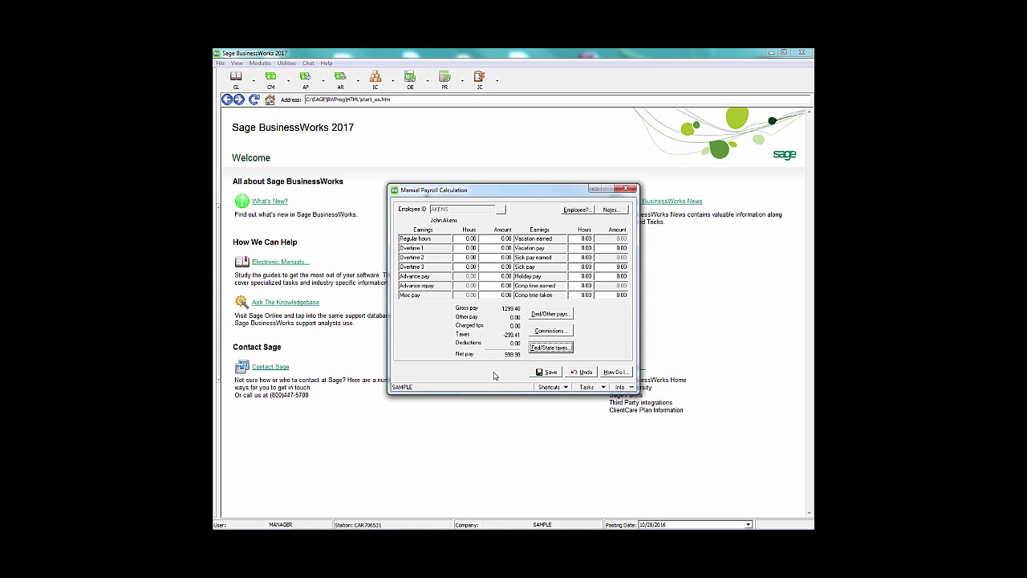
Set the employee's MED tax to 18.83, and save and close the manual payroll calculation.
left_click(550, 348)
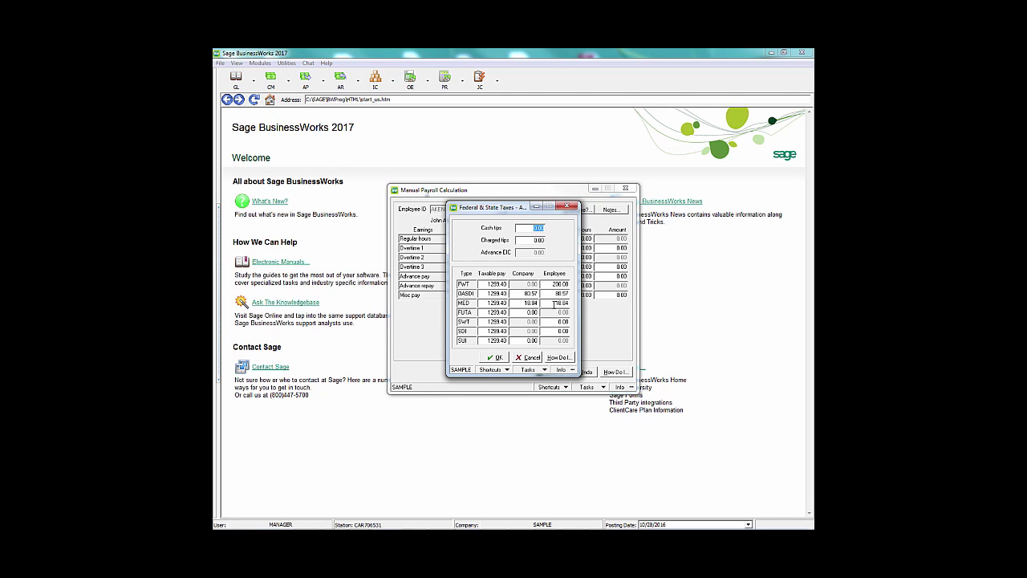
left_click(554, 303)
left_click(524, 303)
type("18")
key("BackSpace")
type(".83")
key("Tab")
left_click(495, 357)
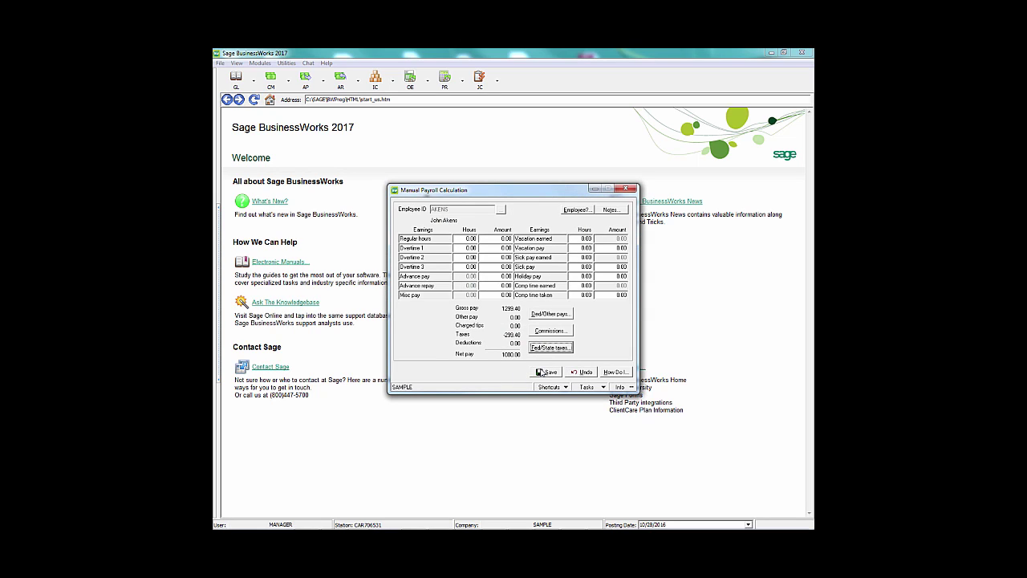
left_click(544, 373)
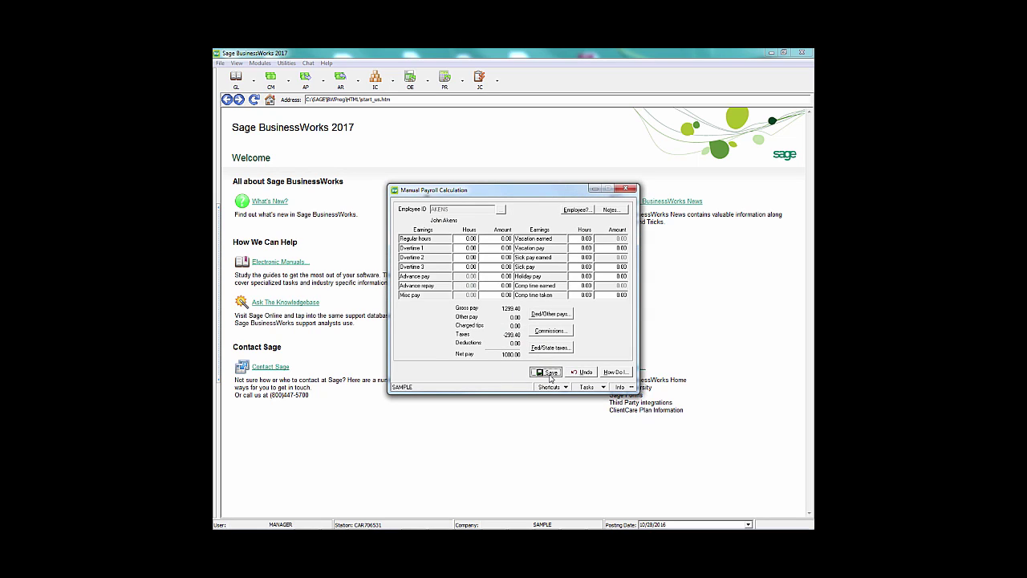
left_click(626, 191)
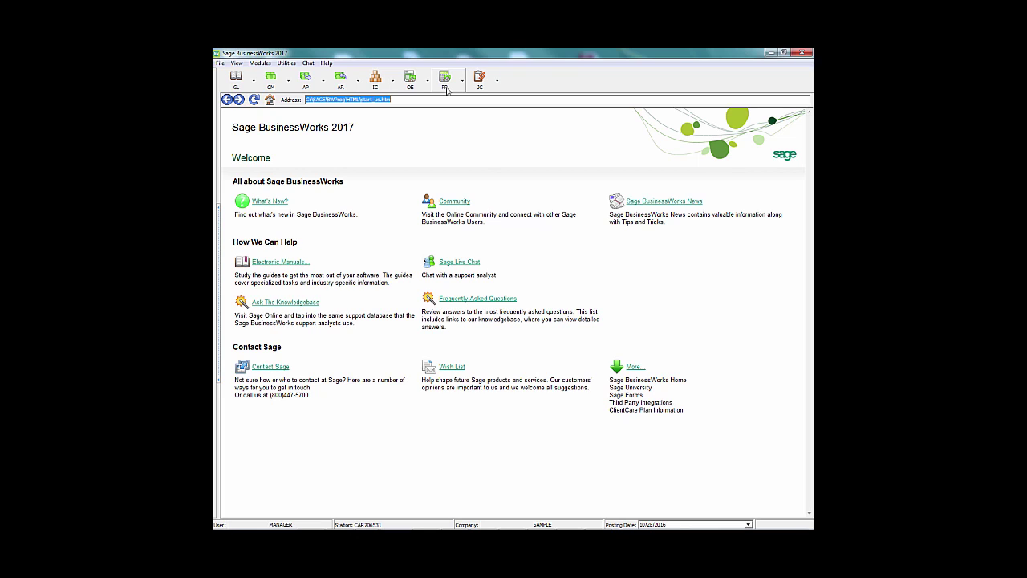
Set up Print Payroll Checks for checks only, limited to this one employee instead of all employees.
left_click(447, 89)
mouse_move(459, 99)
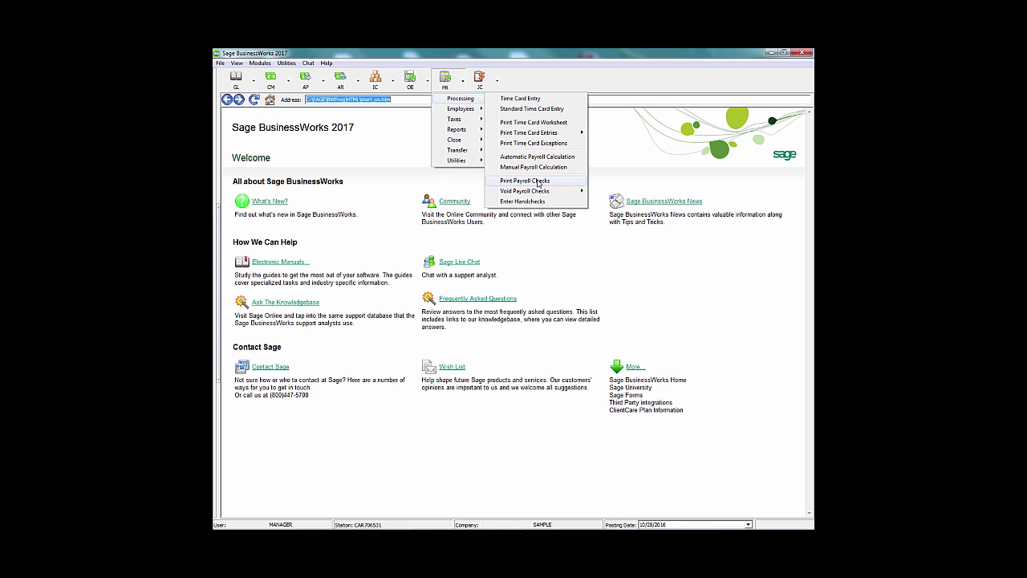
left_click(525, 181)
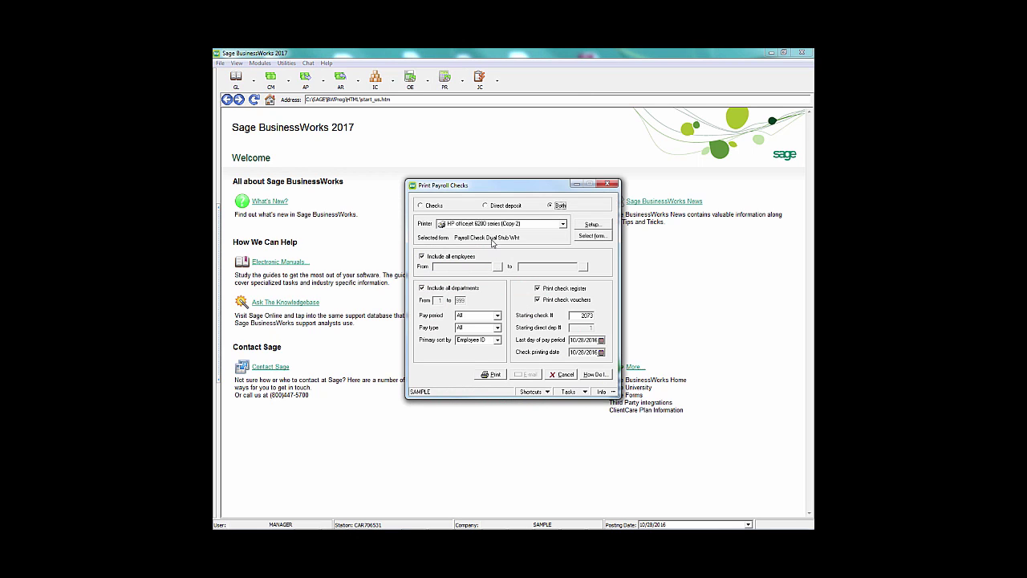
left_click(432, 205)
left_click(447, 256)
type("AKENS")
key("Tab")
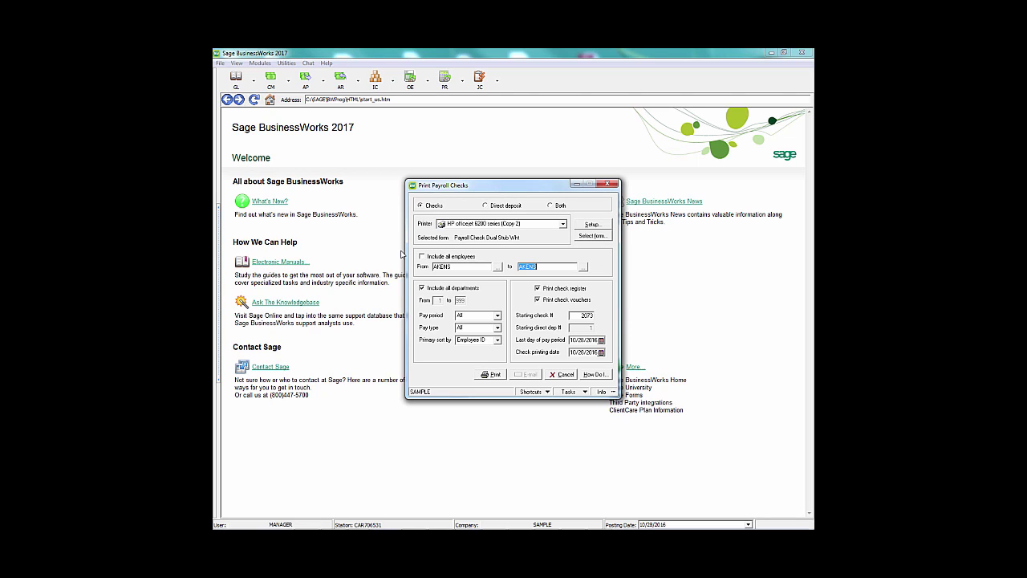
Set the last day of pay period and the check printing date to 6/30/2016, and print the payroll check.
left_click(571, 341)
type("1030")
key("Tab")
type("0630")
key("Tab")
key("Return")
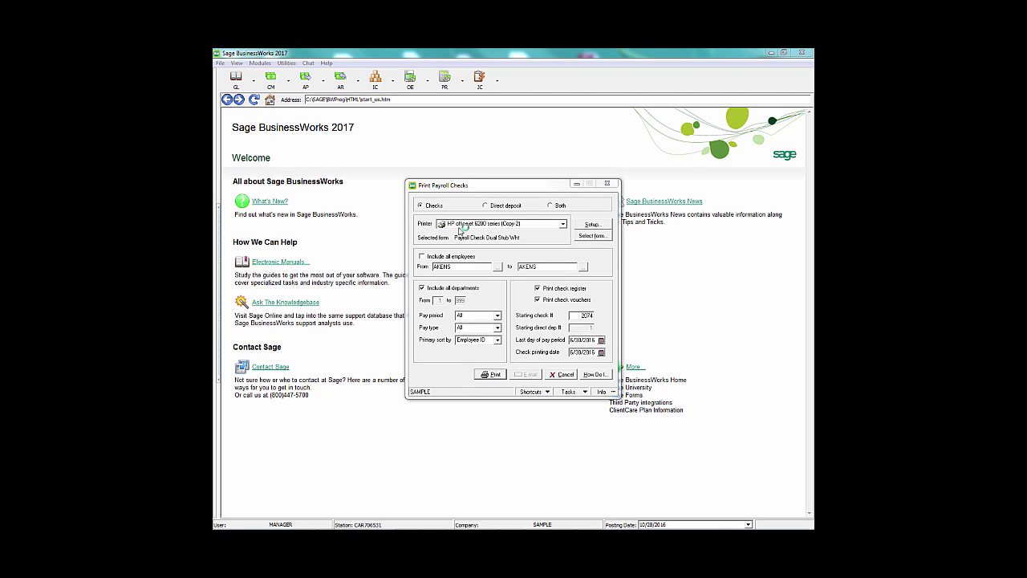
left_click(543, 329)
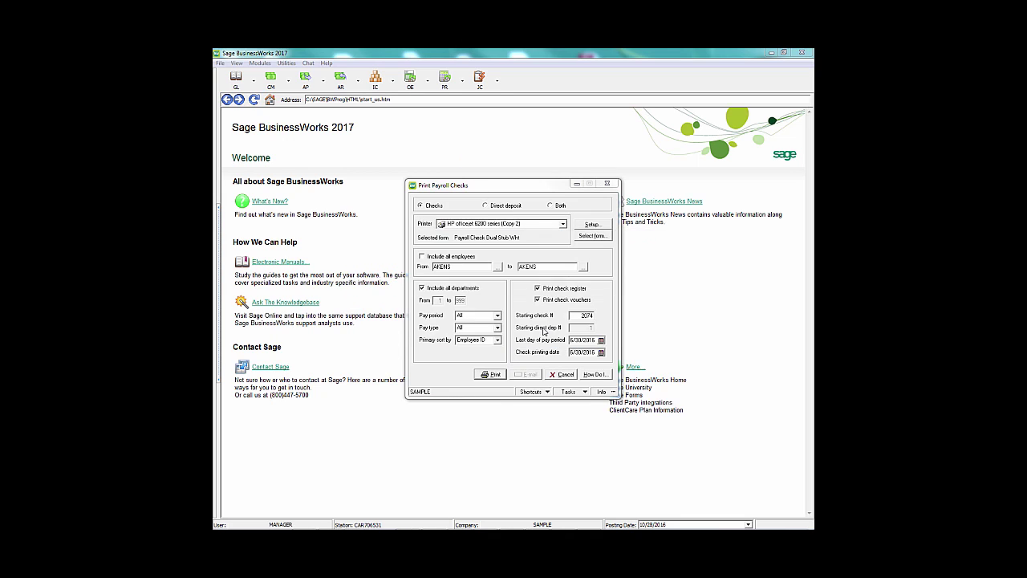
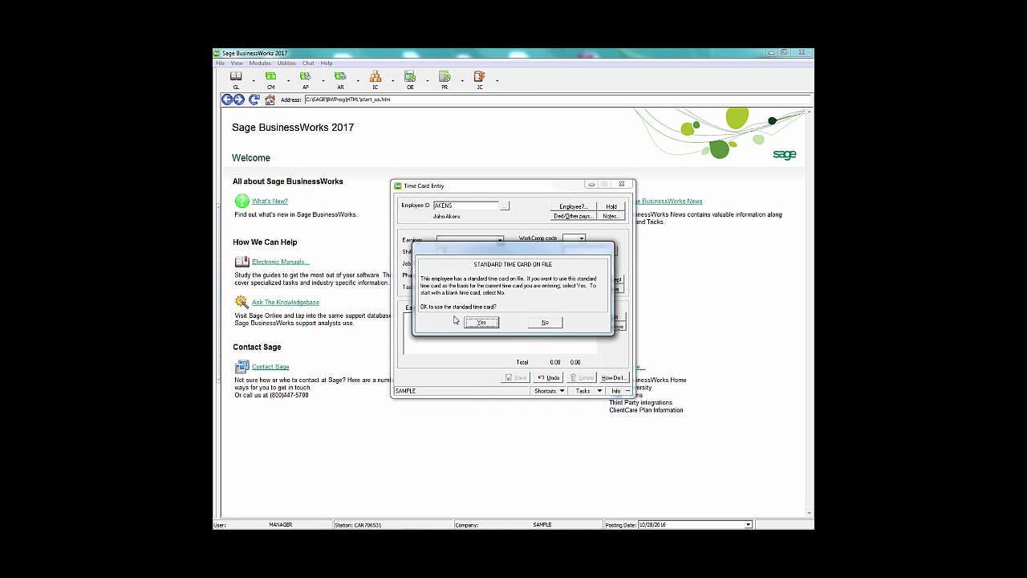
Start a blank time card for the employee and add an Other pay: BONUS earning with gross pay 3000.00.
left_click(545, 323)
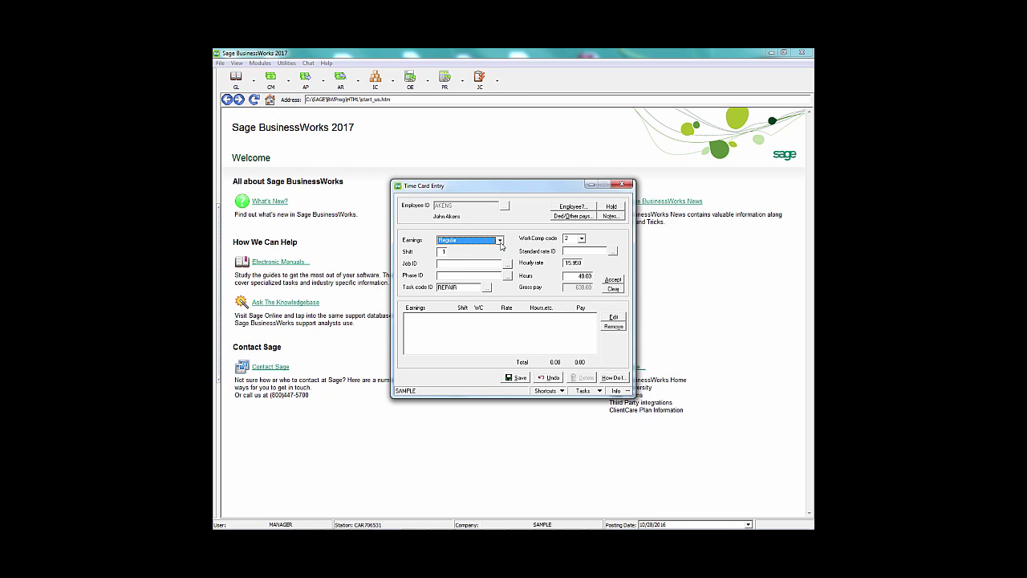
left_click(499, 240)
left_click(501, 251)
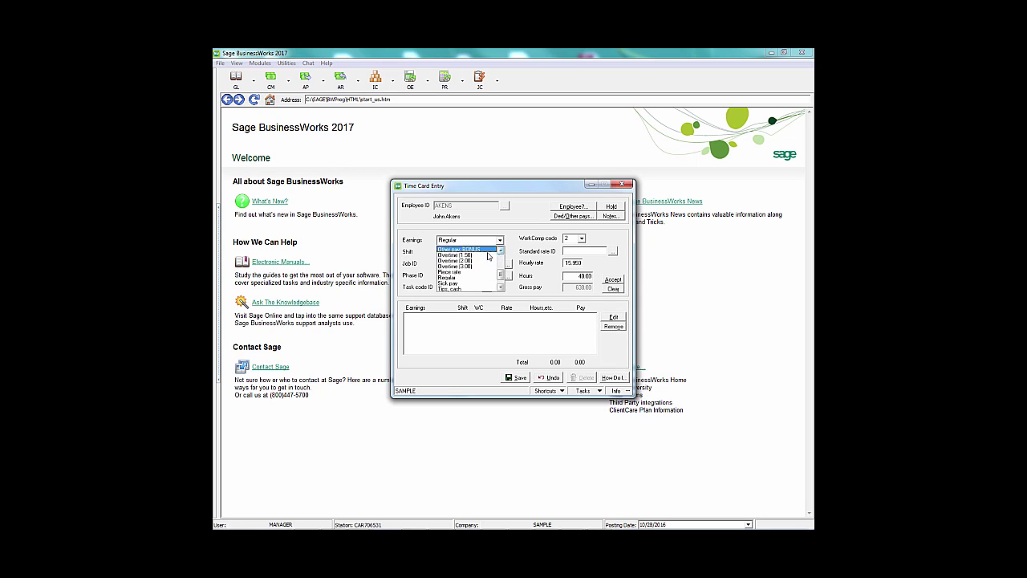
left_click(485, 251)
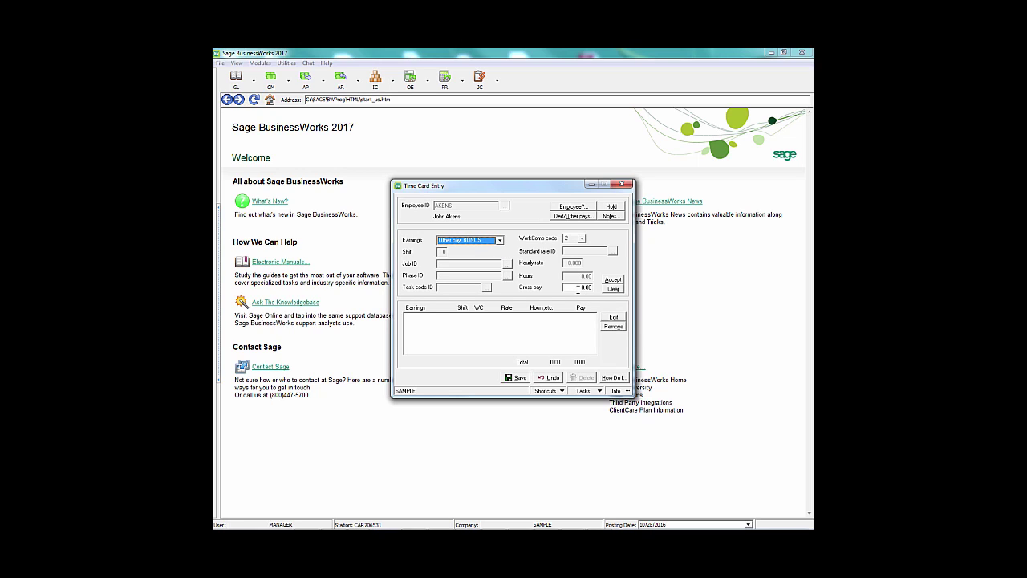
left_click(578, 288)
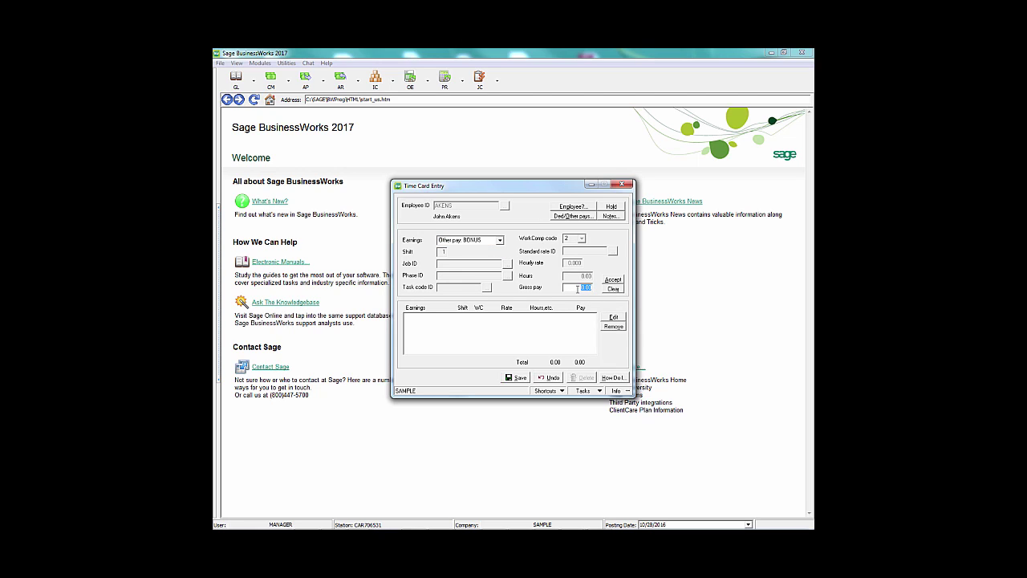
type("3000")
key("Return")
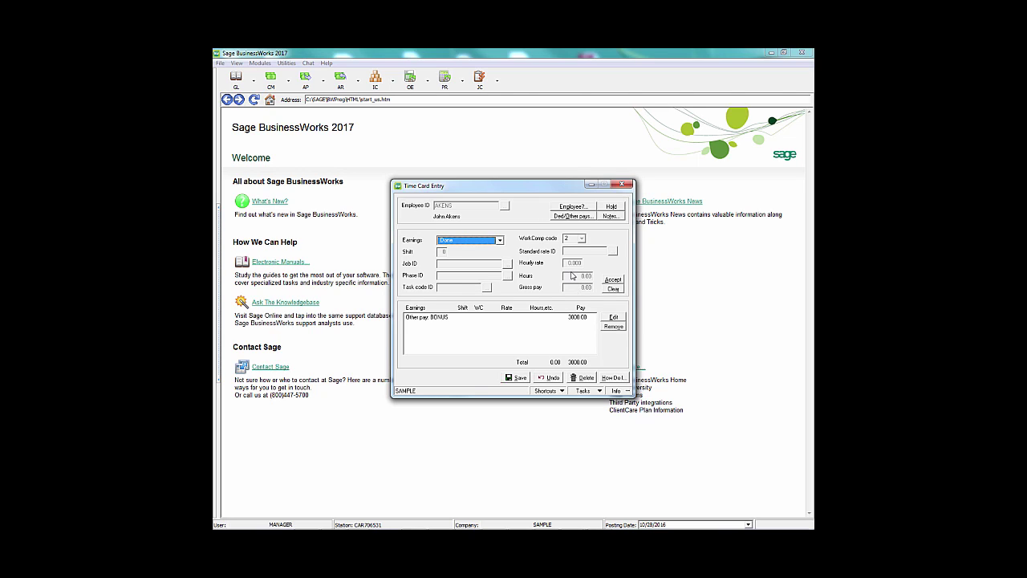
Save the time card's deductions and other pays with only BONUS active, then save and close the time card.
left_click(574, 216)
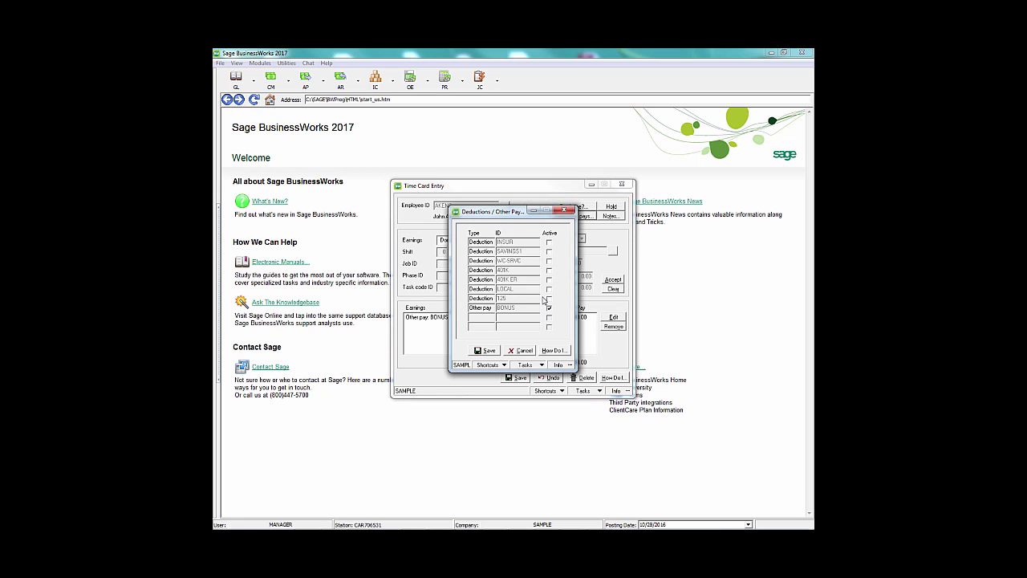
left_click(487, 351)
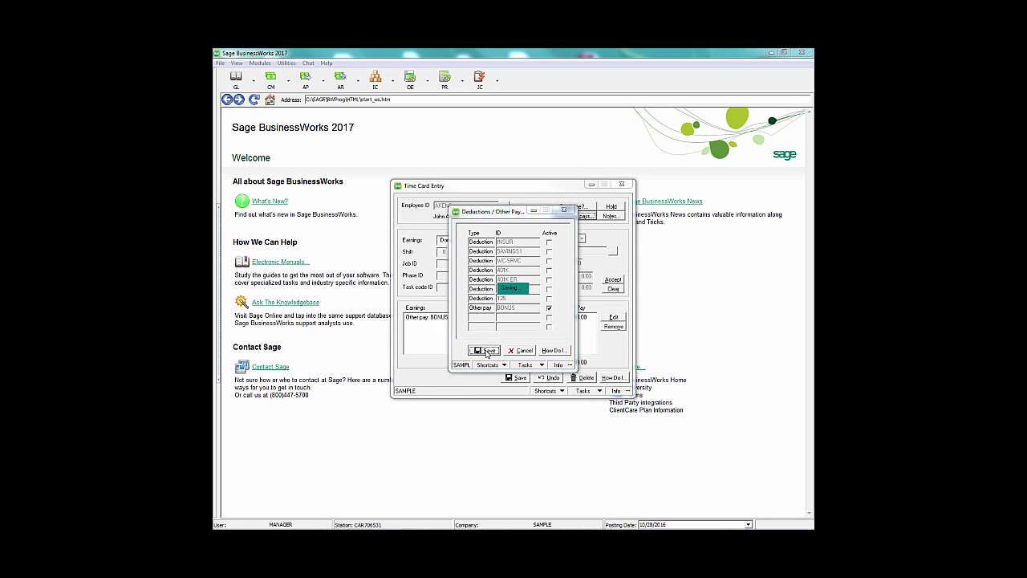
left_click(514, 378)
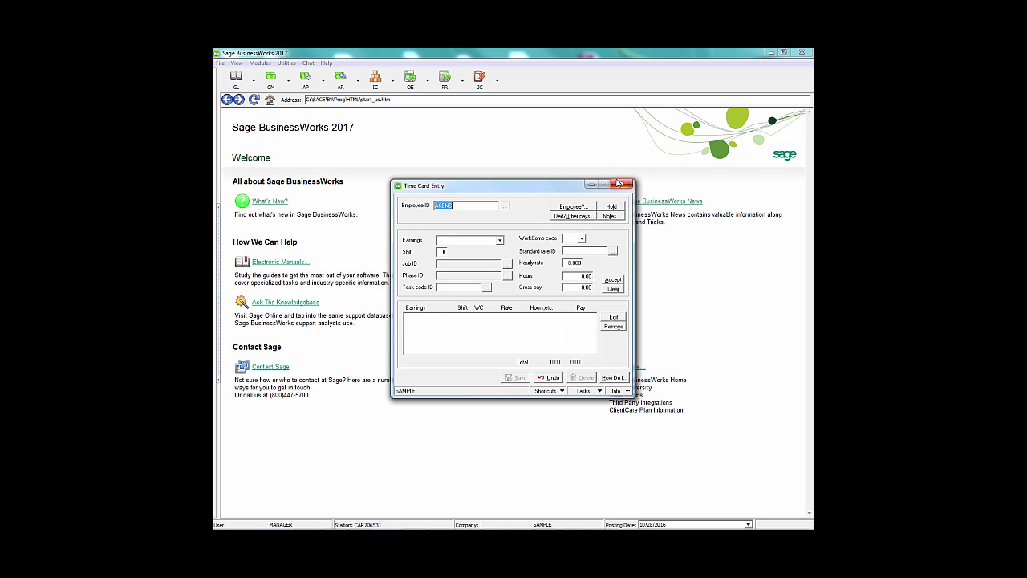
left_click(622, 185)
Run Automatic Payroll Calculation for this one employee instead of all employees, with the Payroll Register included.
left_click(463, 81)
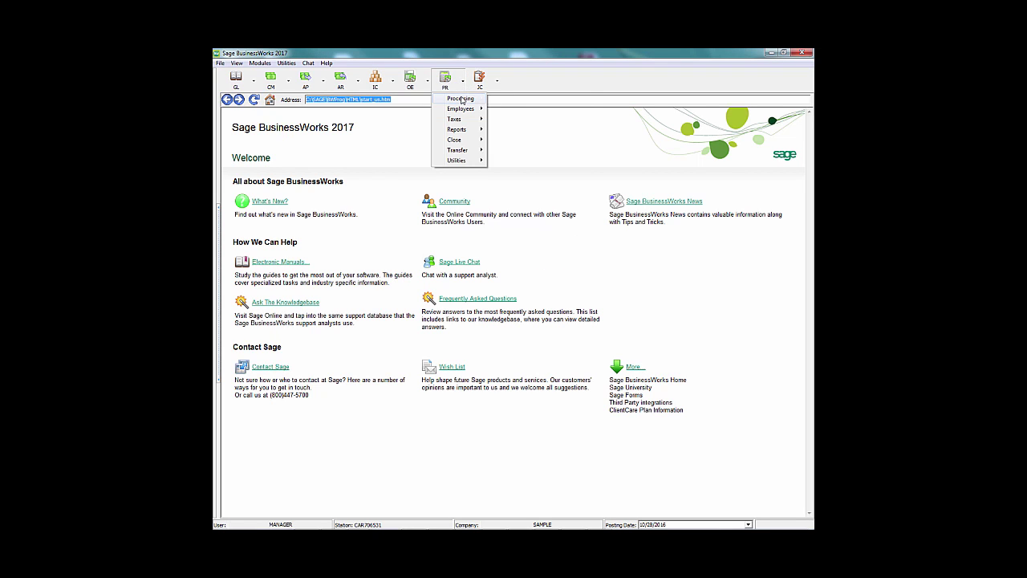
mouse_move(461, 98)
left_click(558, 157)
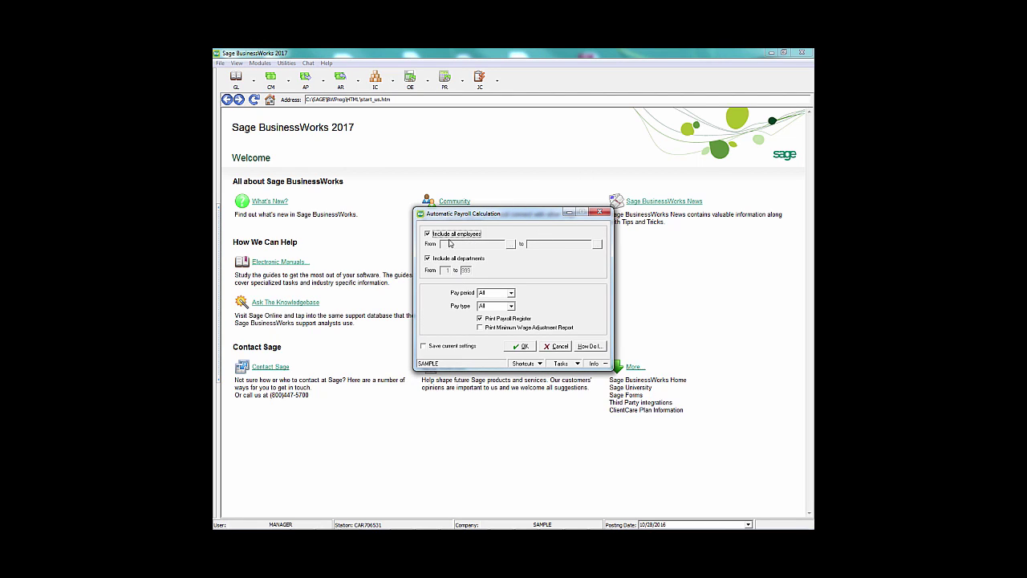
left_click(453, 234)
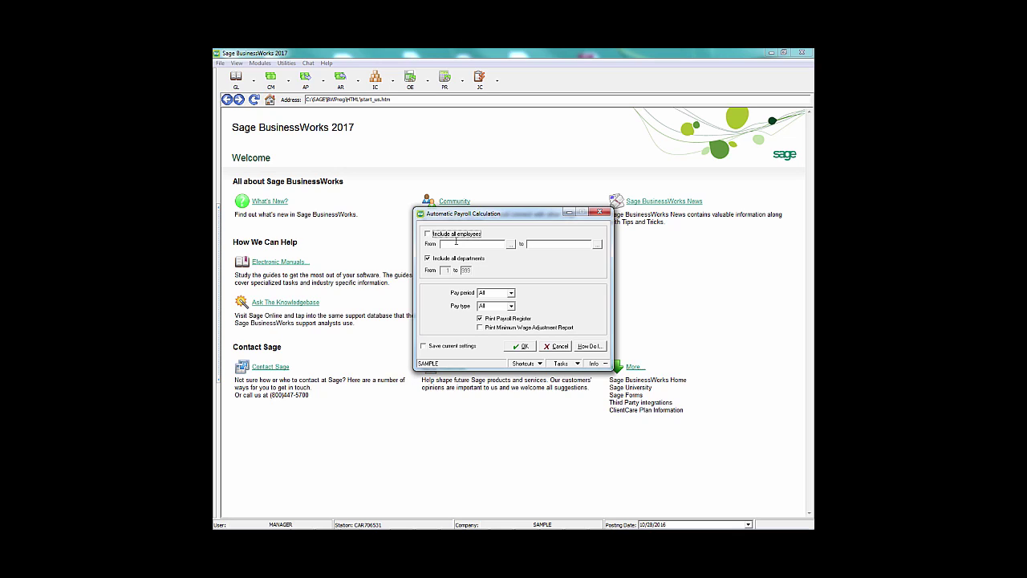
left_click(455, 242)
type("akens")
key("Tab")
left_click(522, 347)
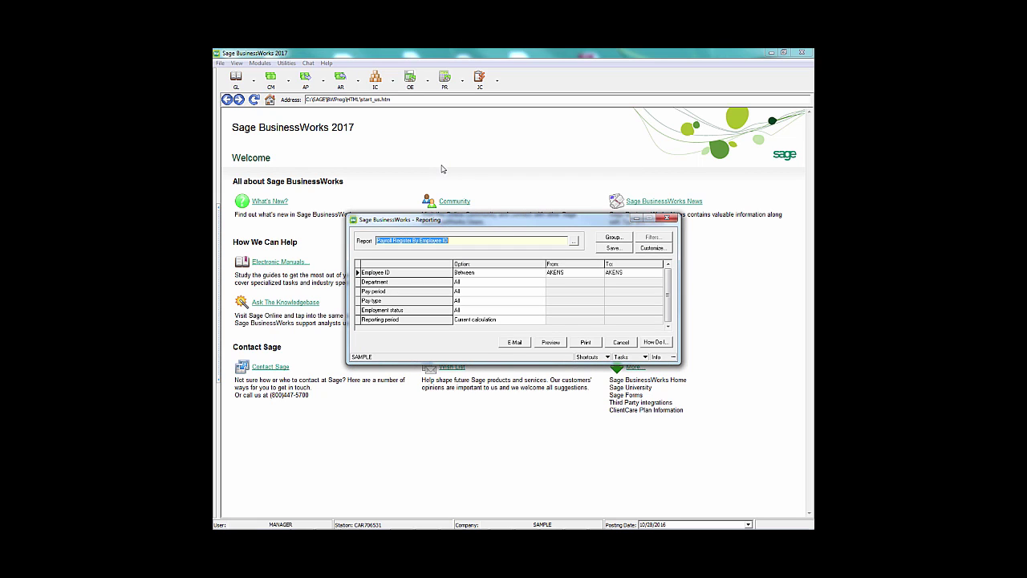
Preview the Payroll Register By Employee ID for the current calculation, and close the report.
left_click(550, 342)
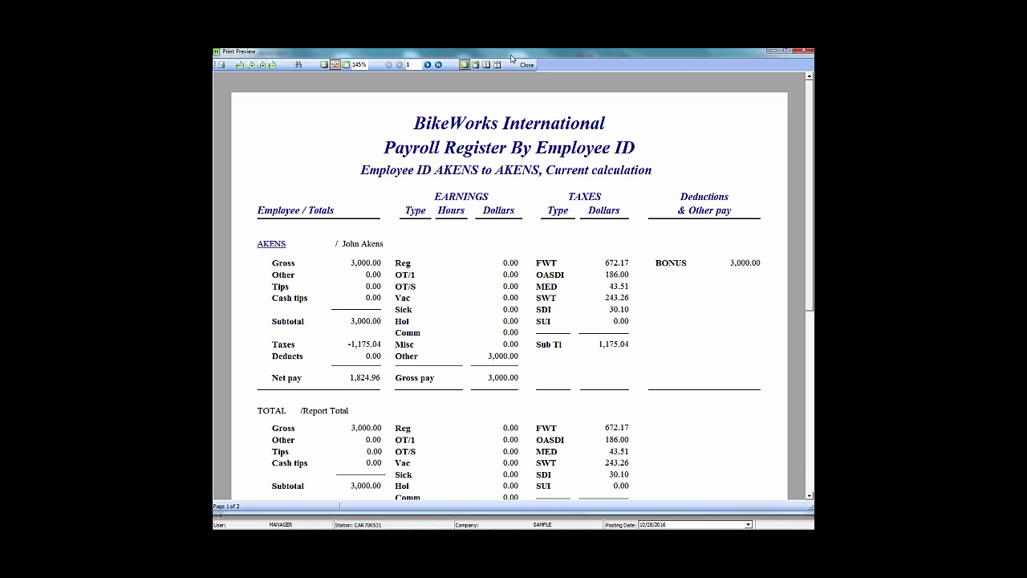
left_click(526, 65)
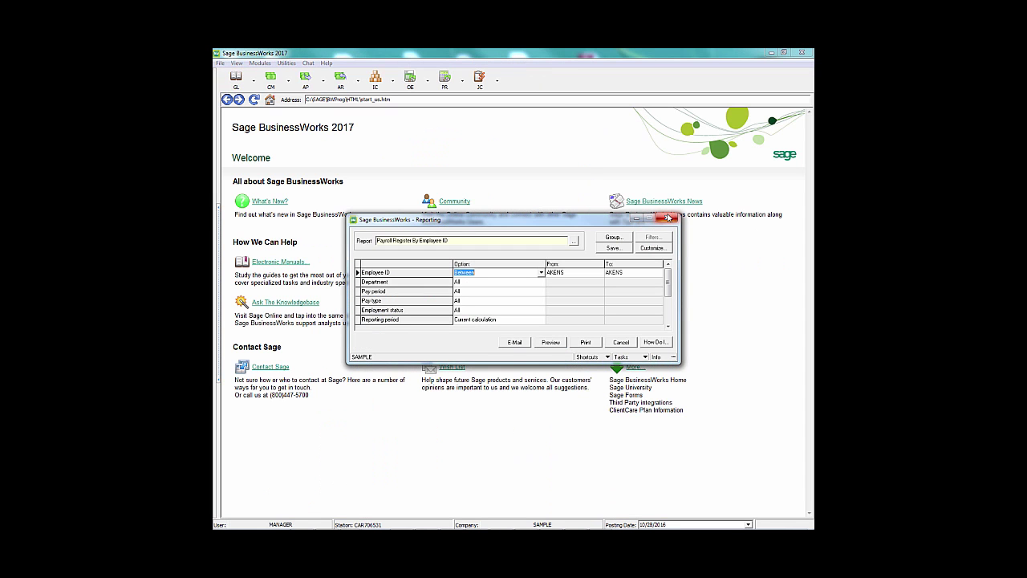
left_click(668, 219)
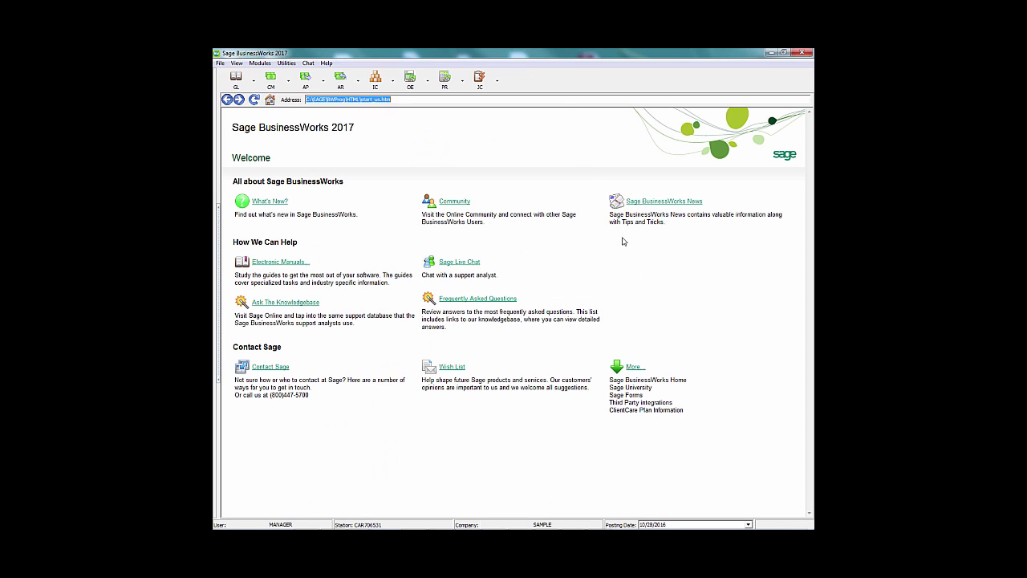
Start a Manual Payroll Calculation for the employee based on the calculated check information.
left_click(445, 77)
mouse_move(449, 101)
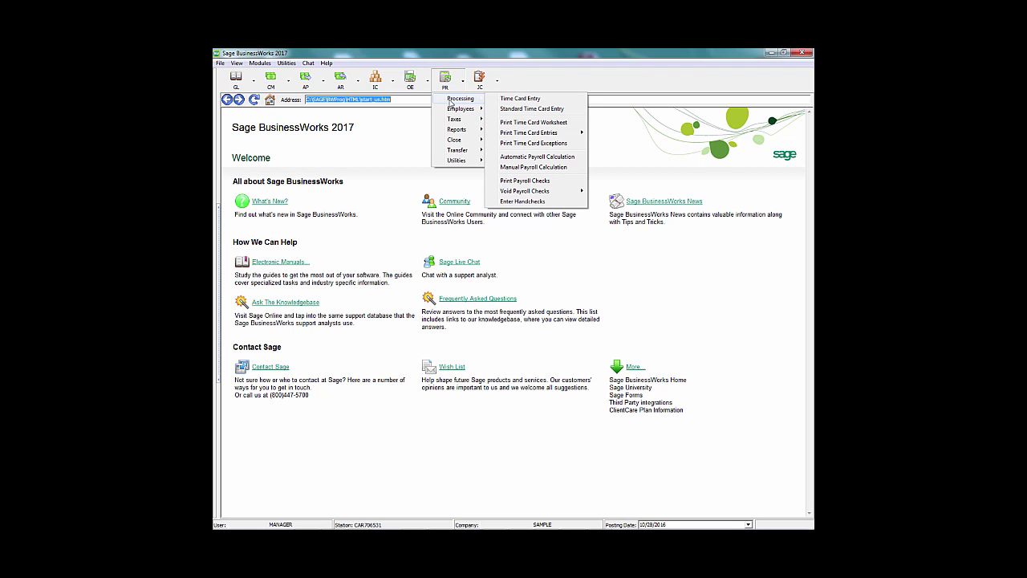
left_click(528, 168)
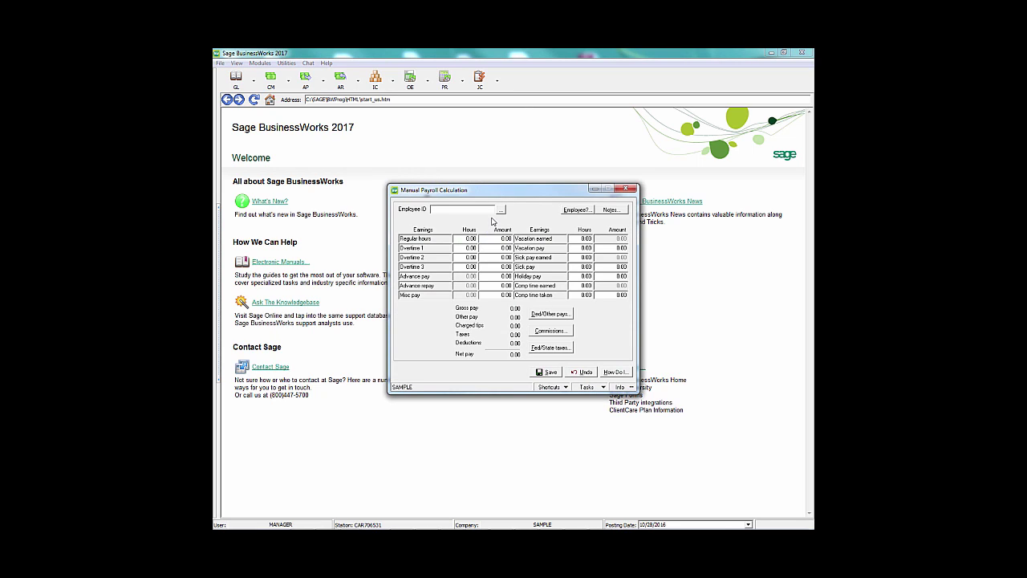
type("AKENS")
key("Tab")
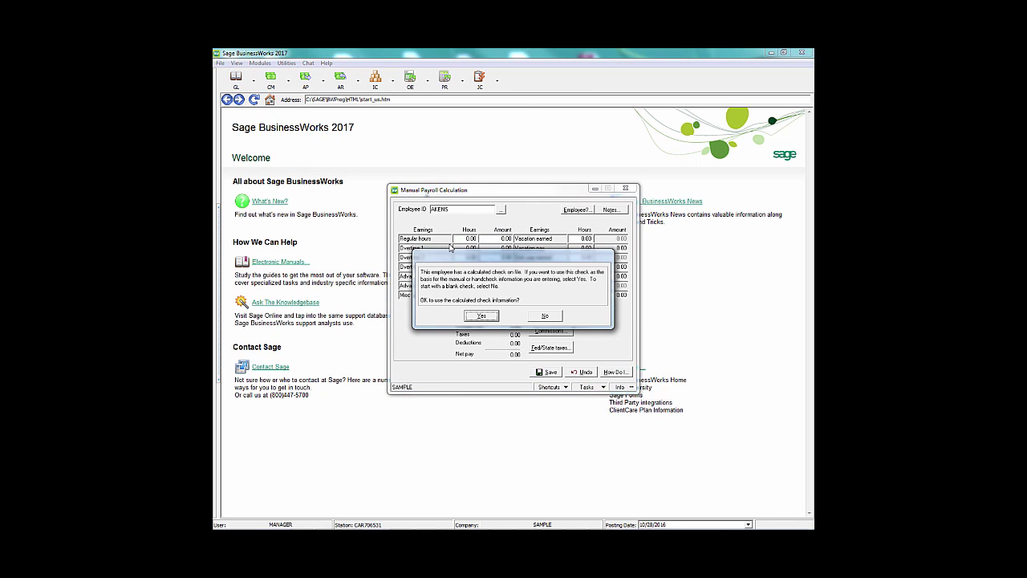
left_click(482, 316)
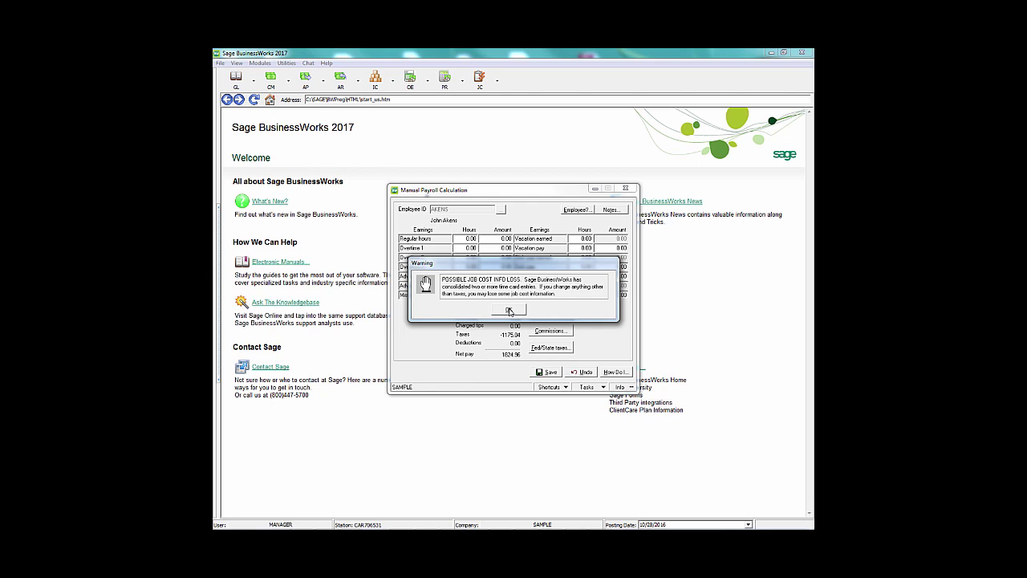
left_click(509, 311)
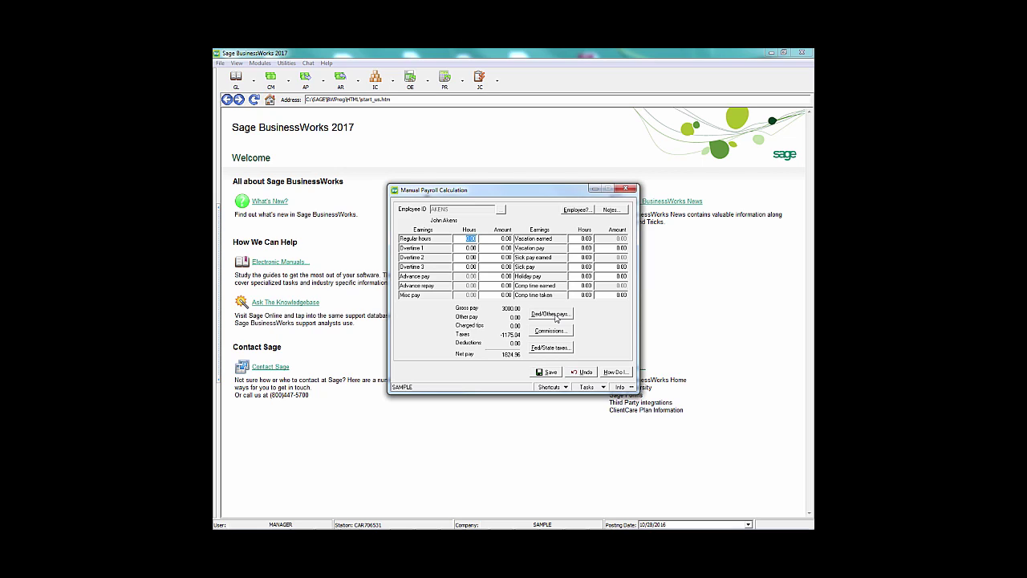
Set the employee's FWT and SWT taxes to 0, and save and close the manual payroll calculation.
left_click(550, 347)
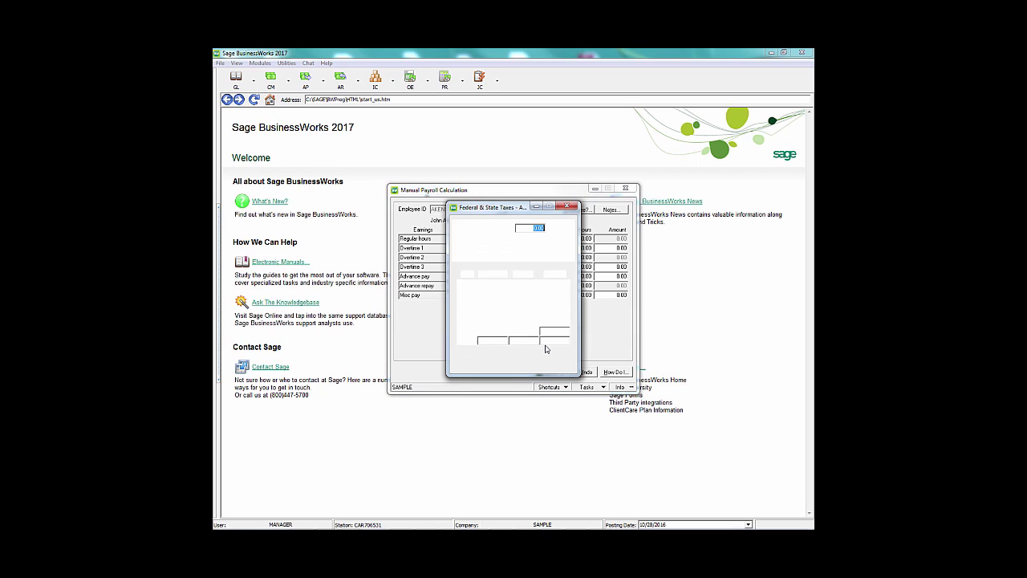
left_click(556, 285)
type("0")
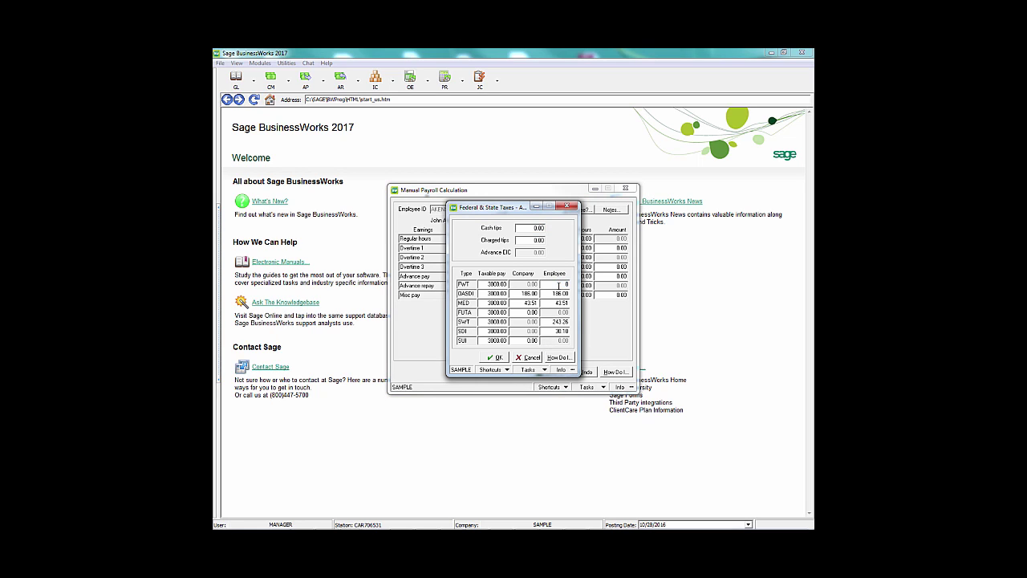
key("Tab")
left_click(555, 302)
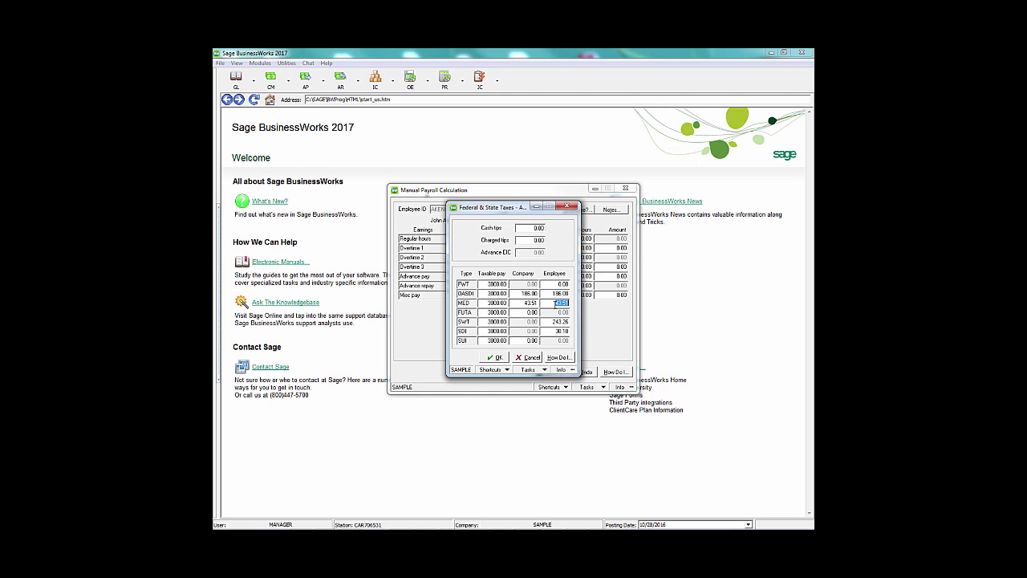
left_click(556, 321)
type("0")
left_click(555, 331)
left_click(497, 357)
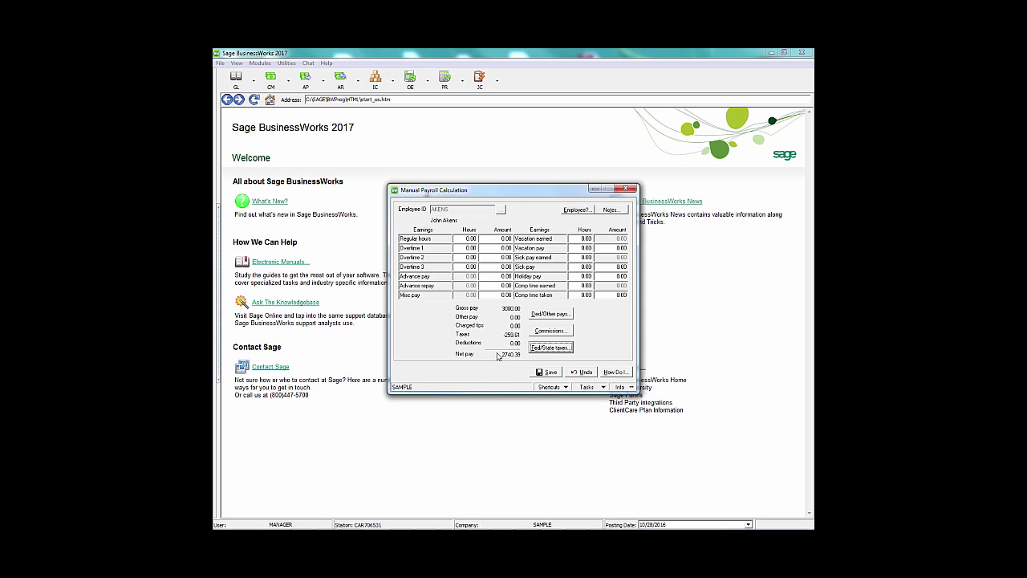
left_click(549, 372)
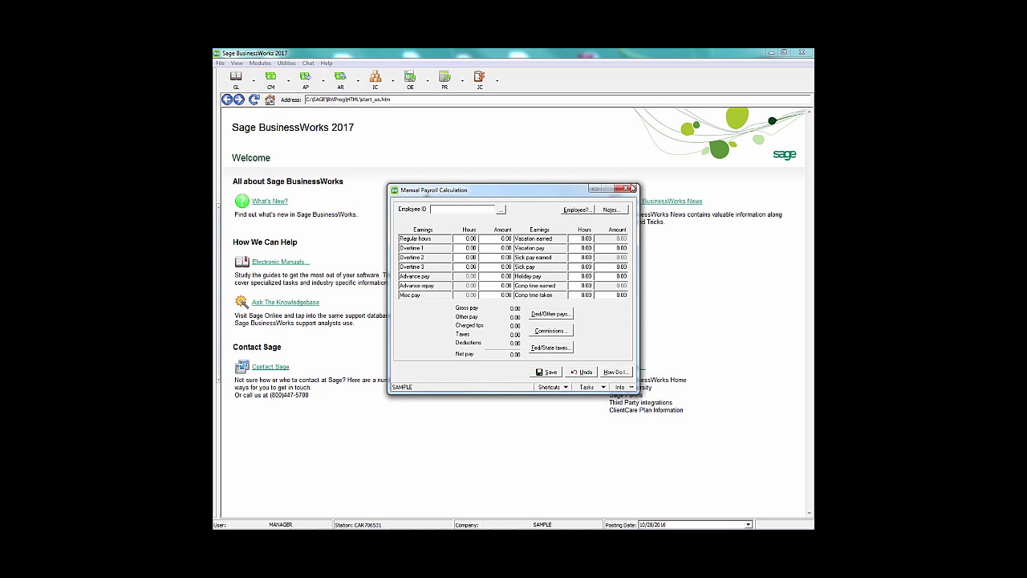
left_click(629, 188)
Set up Print Payroll Checks for this one employee instead of all employees.
left_click(445, 77)
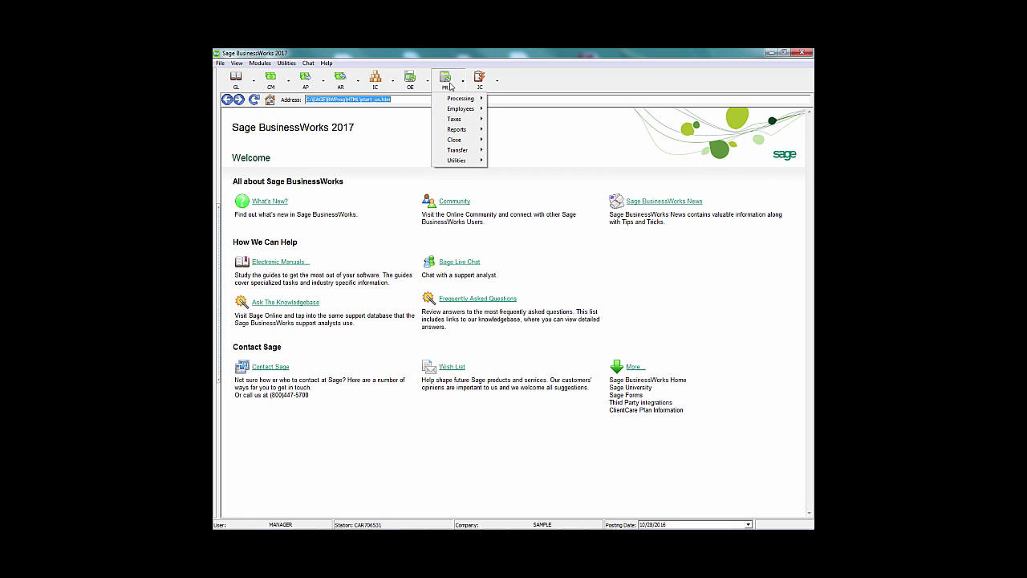
mouse_move(459, 99)
left_click(533, 181)
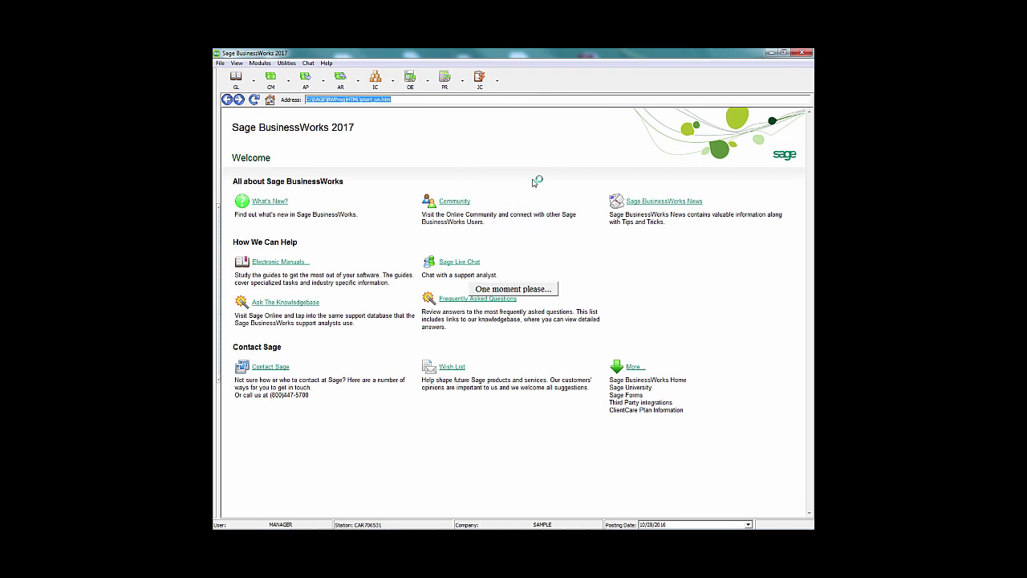
left_click(471, 256)
type("AKENS")
key("Tab")
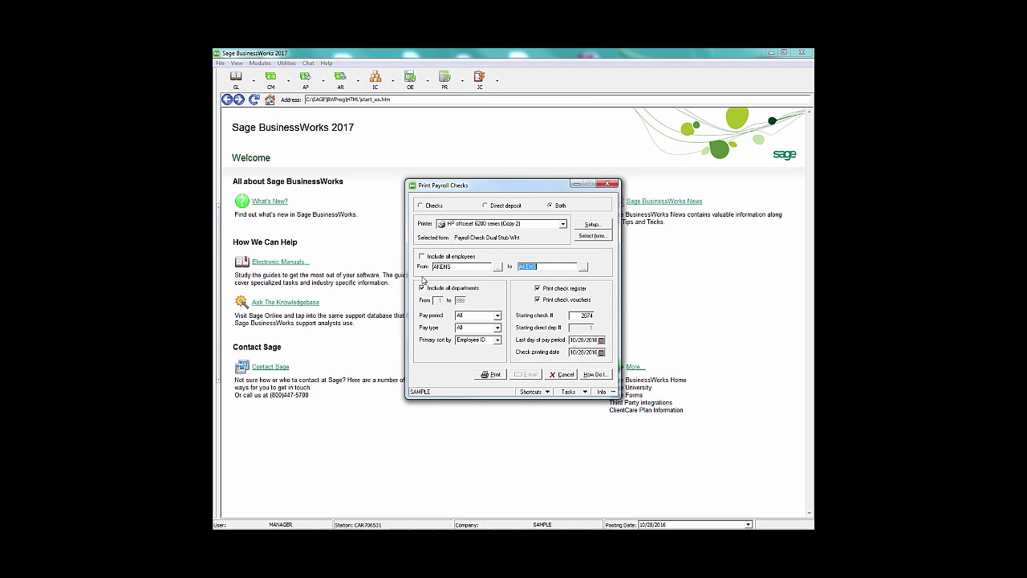
Set the last day of pay period and the check printing date to 6/30/2016, and print the payroll check.
left_click(572, 340)
type("10")
key("Tab")
type("063016")
left_click(495, 374)
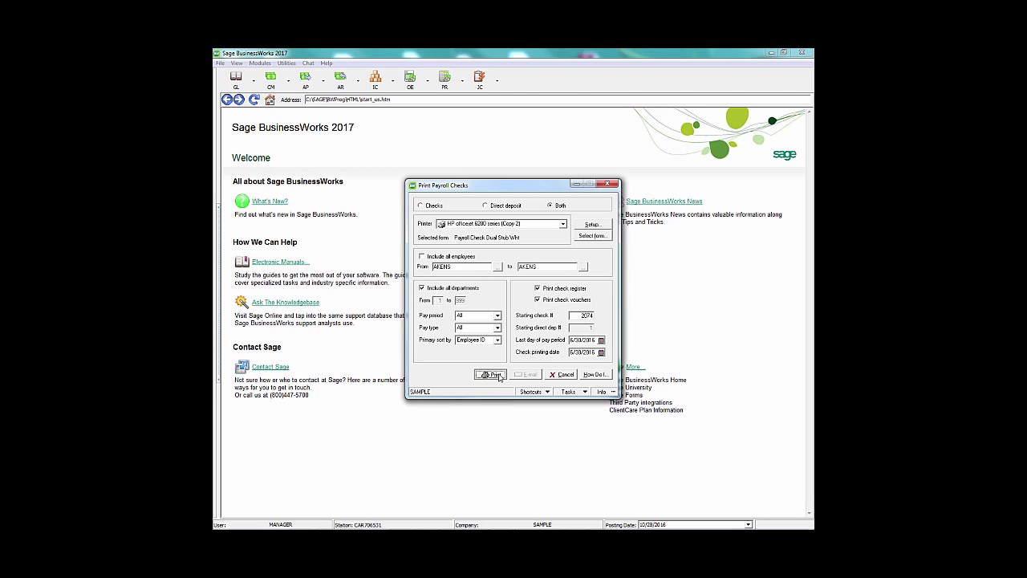
Finish the check printing, dismiss the first report, and preview the Check Vouchers report for the current payroll batch.
left_click(485, 320)
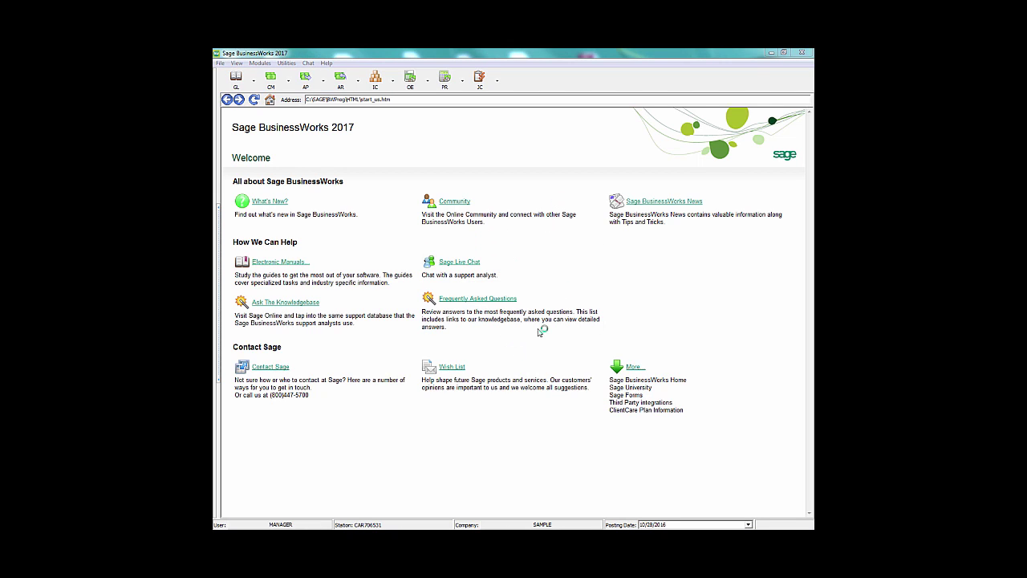
left_click(666, 237)
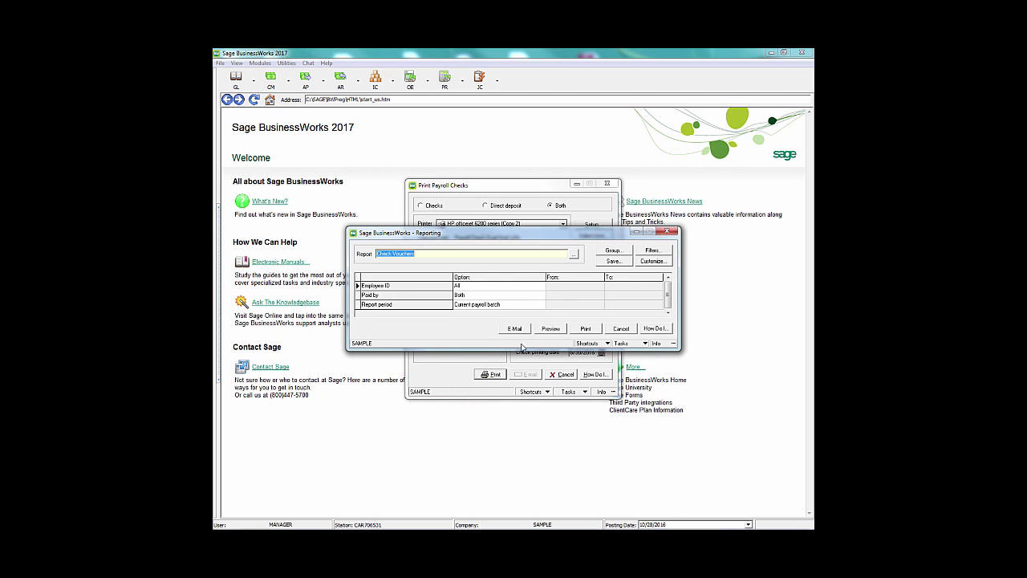
left_click(555, 330)
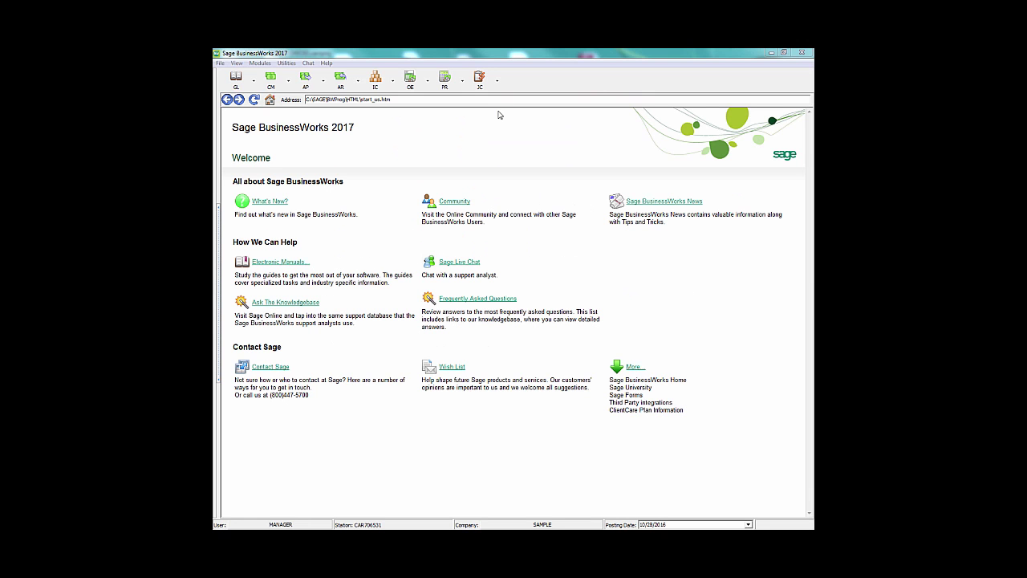
Set the 401K percentage deduction to Active in the employee's record, and accept the deductions.
left_click(463, 80)
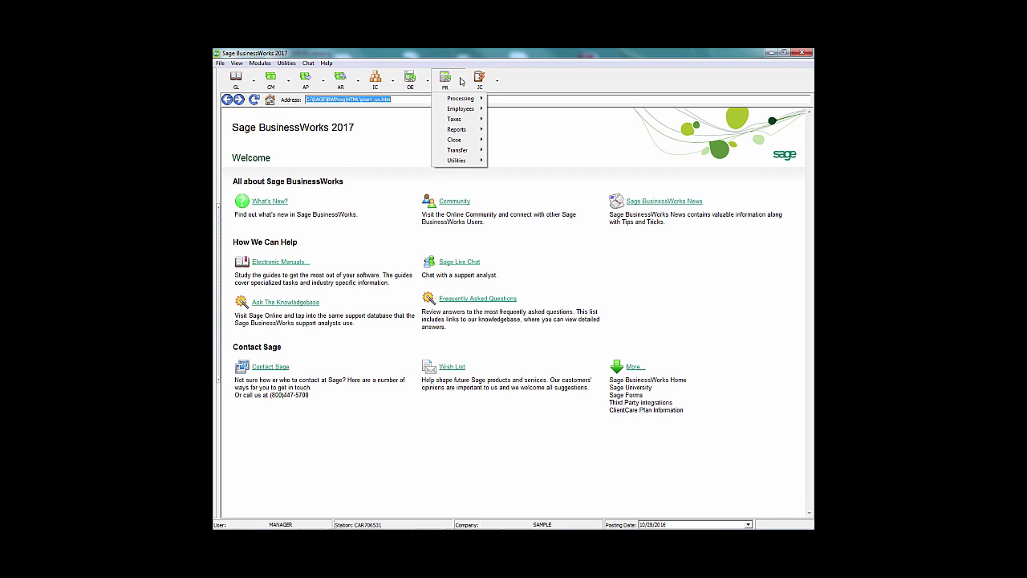
mouse_move(460, 101)
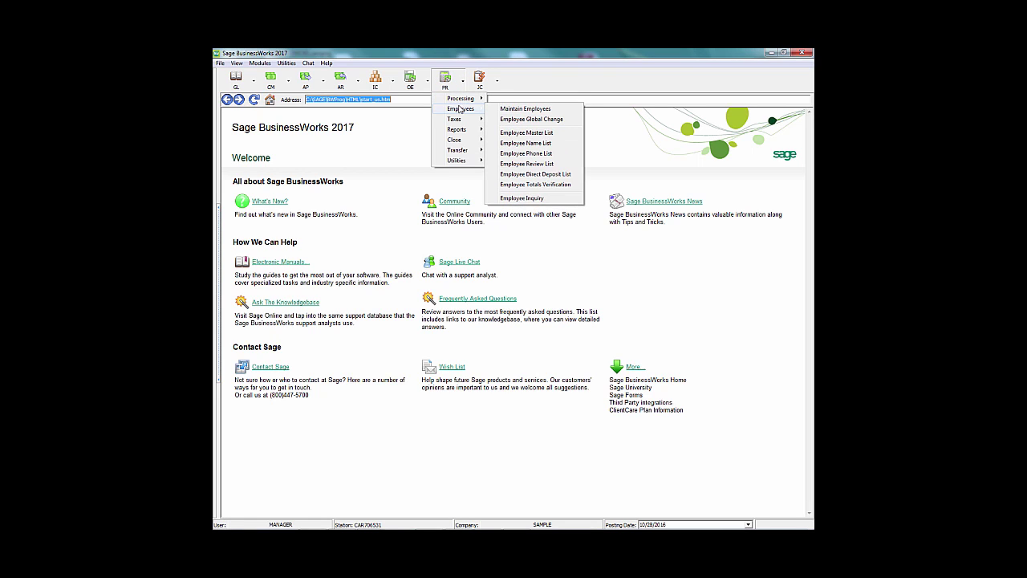
left_click(505, 109)
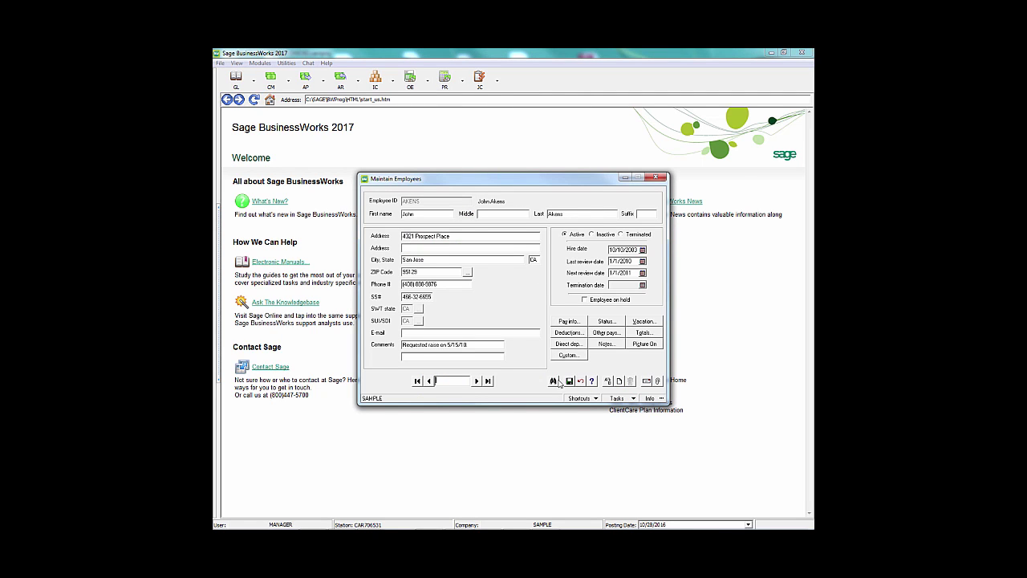
left_click(569, 333)
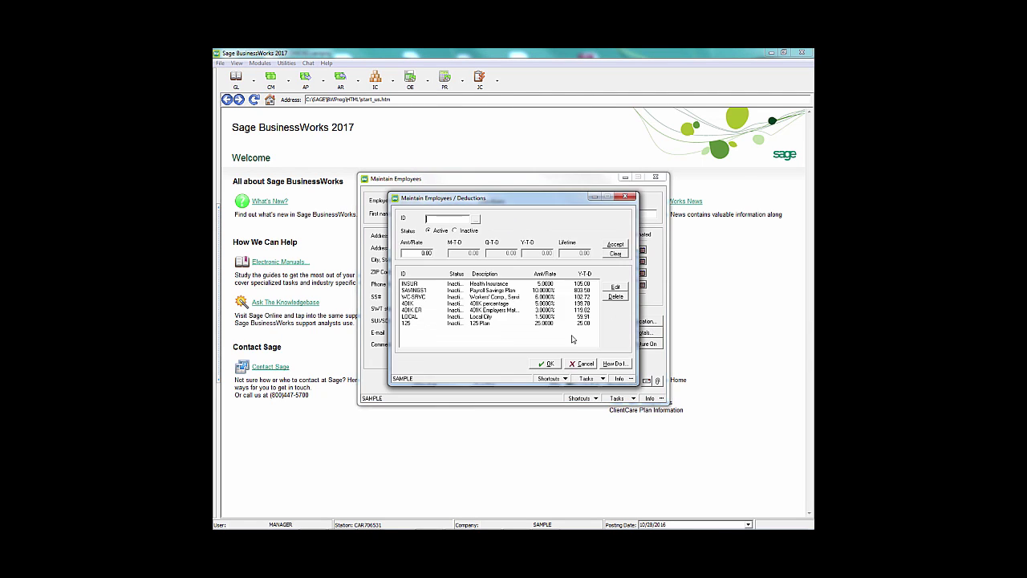
left_click(539, 304)
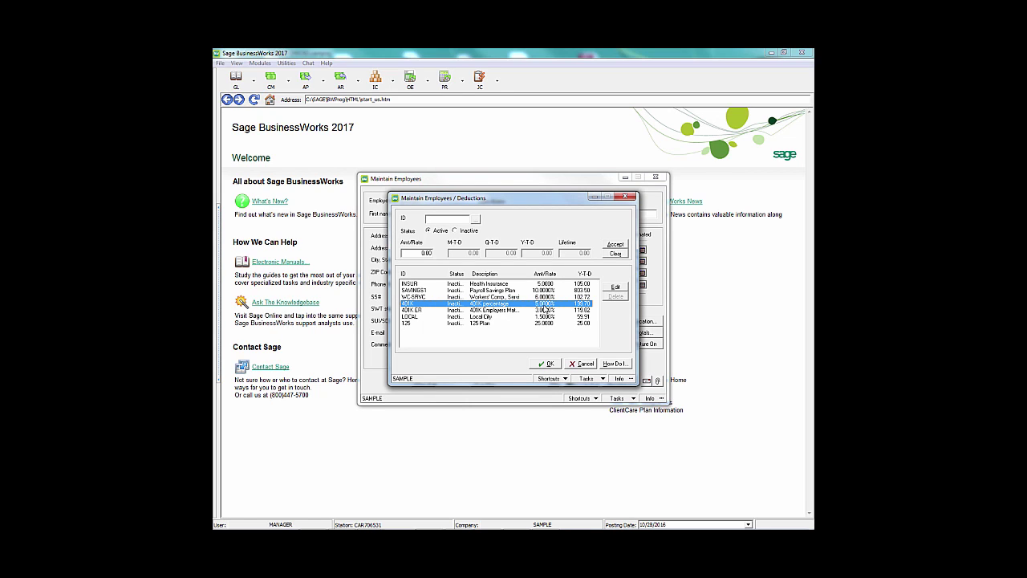
double_click(545, 308)
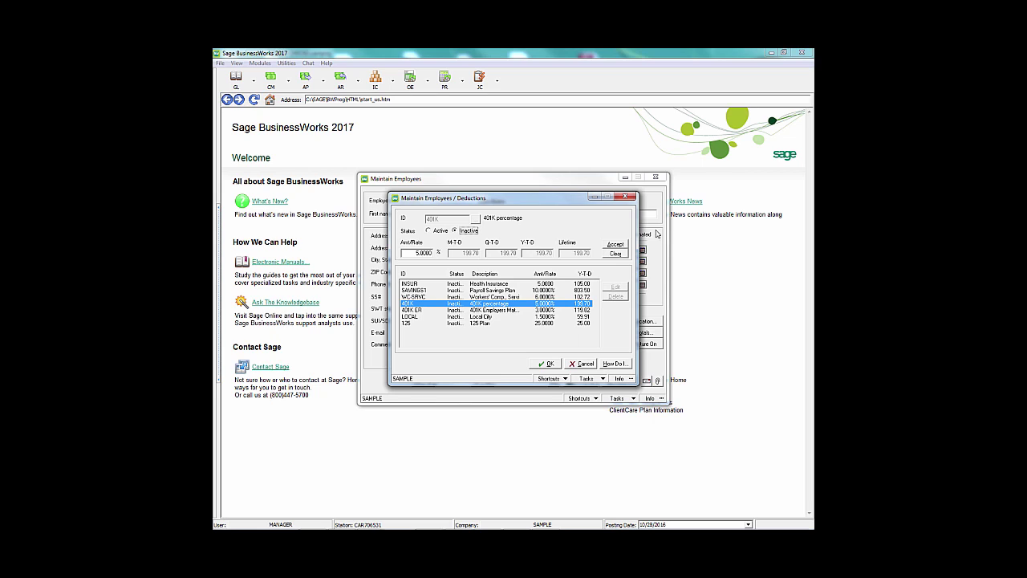
left_click(434, 231)
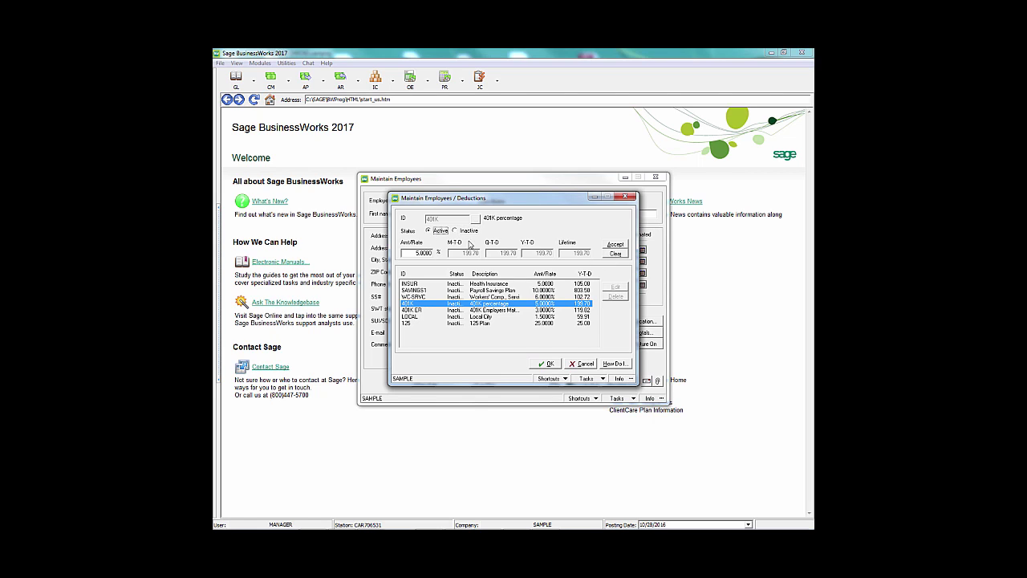
left_click(615, 244)
left_click(547, 364)
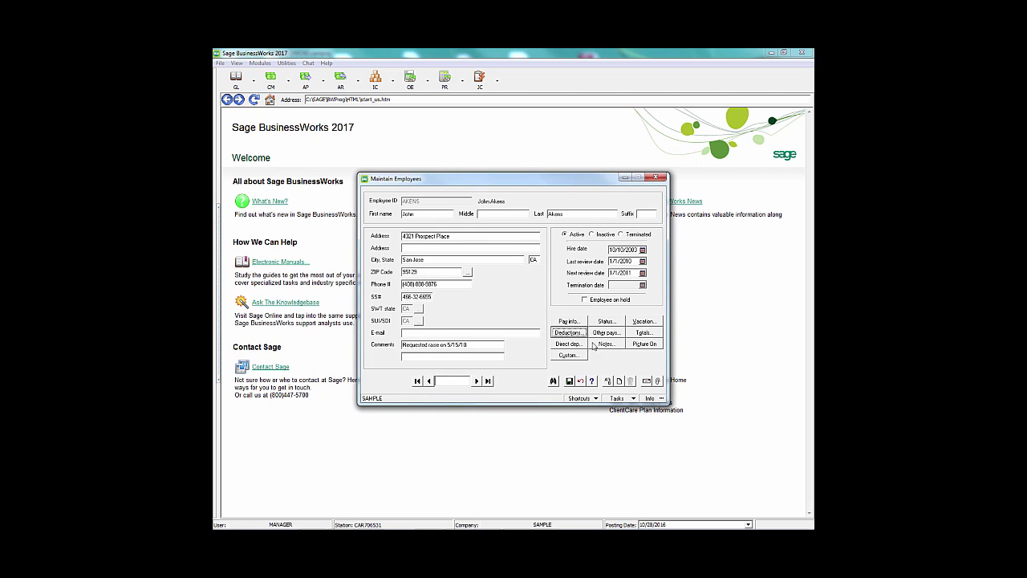
Close the employee's record and start a blank time card for the same employee, declining the standard time card.
left_click(656, 176)
left_click(445, 78)
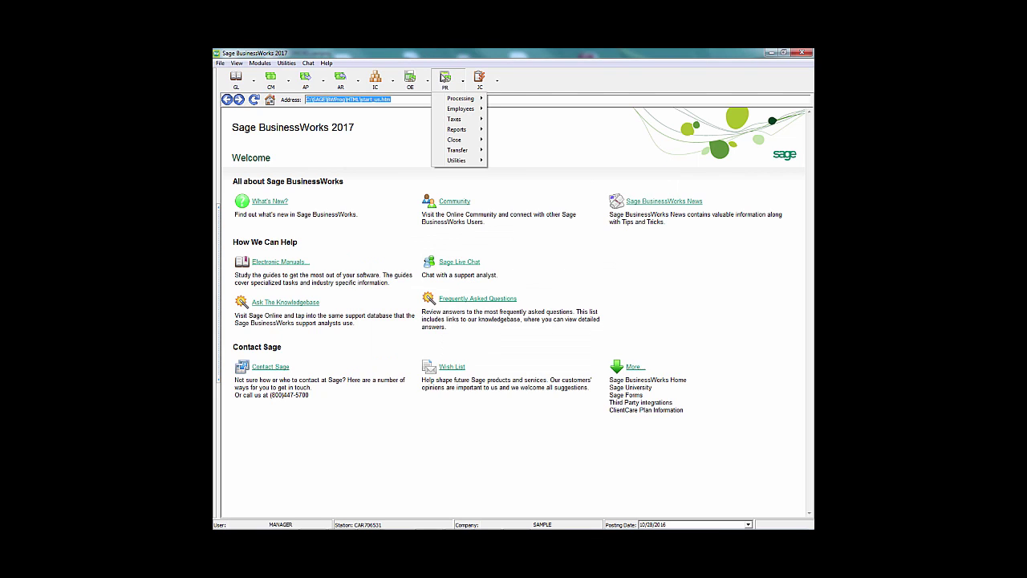
mouse_move(463, 98)
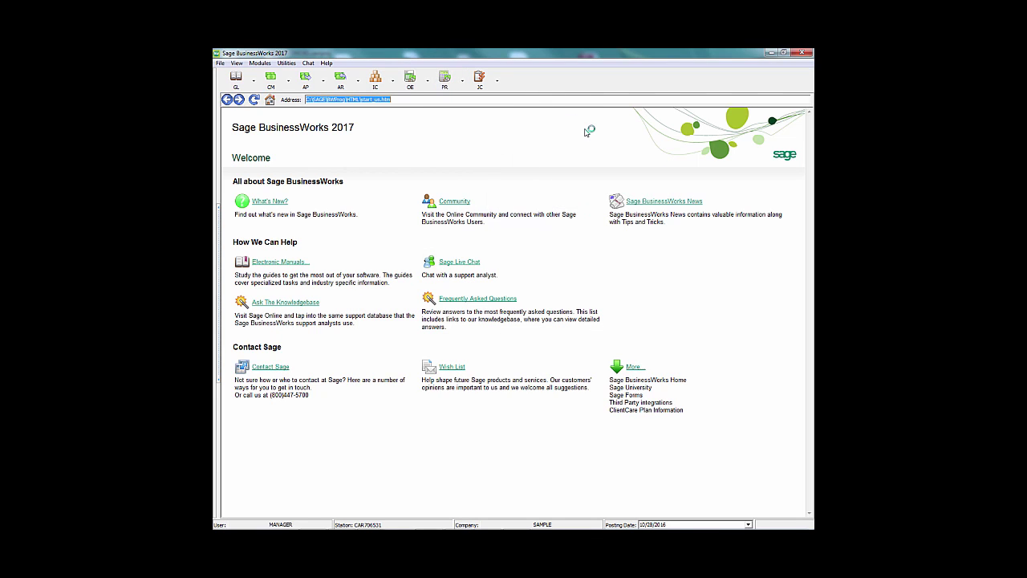
type("AKENS")
key("Tab")
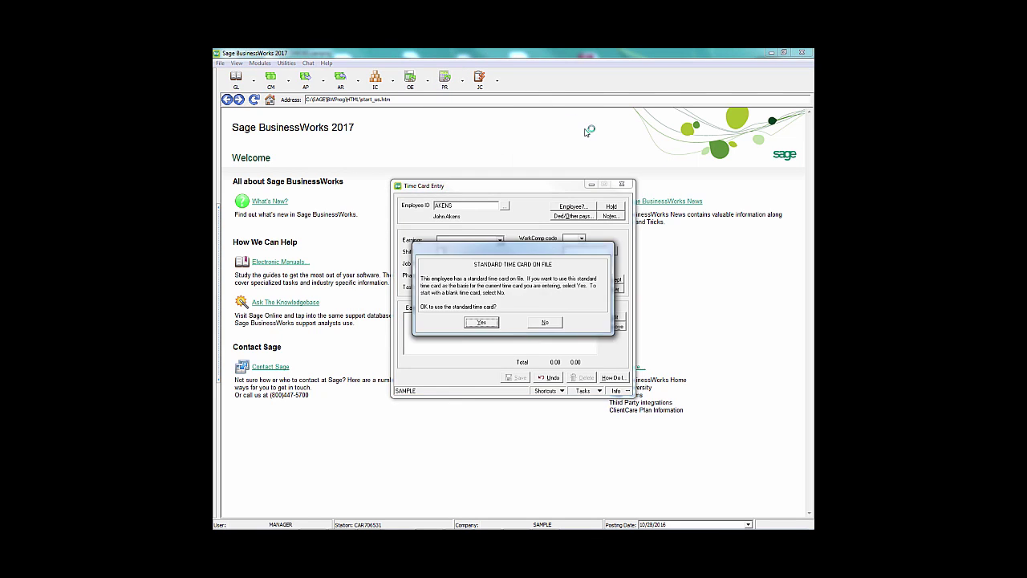
left_click(548, 323)
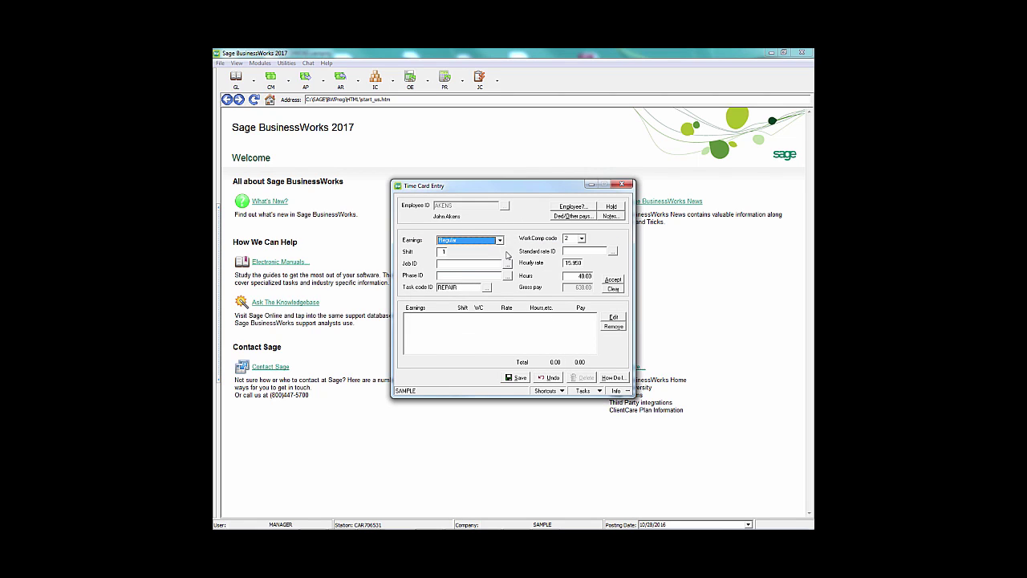
Add an Other pay: BONUS earning with a gross pay of 2500 to the time card.
left_click(499, 241)
scroll(496, 264, "up", 2)
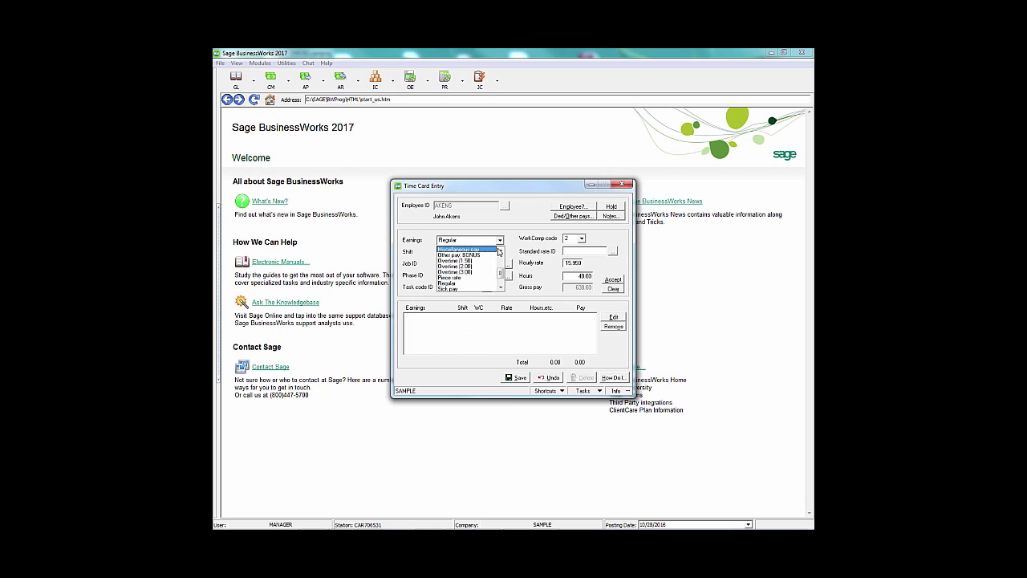
left_click(480, 257)
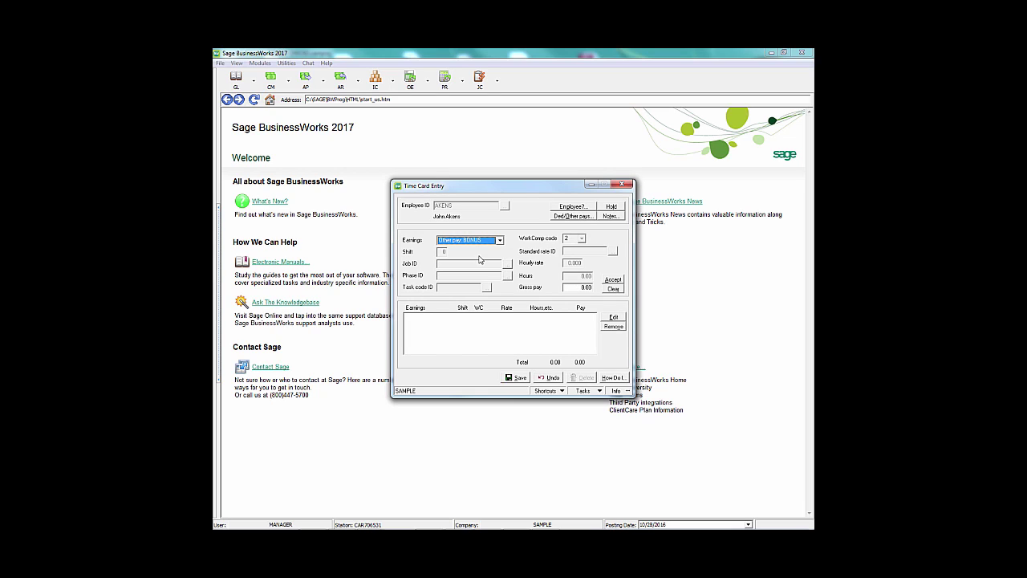
left_click(576, 288)
type("2500")
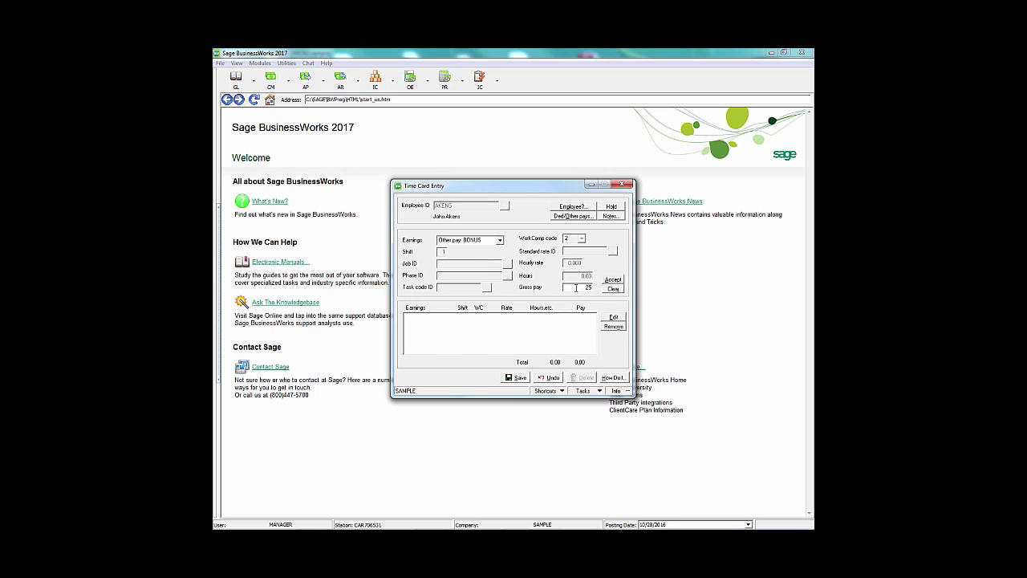
key("Return")
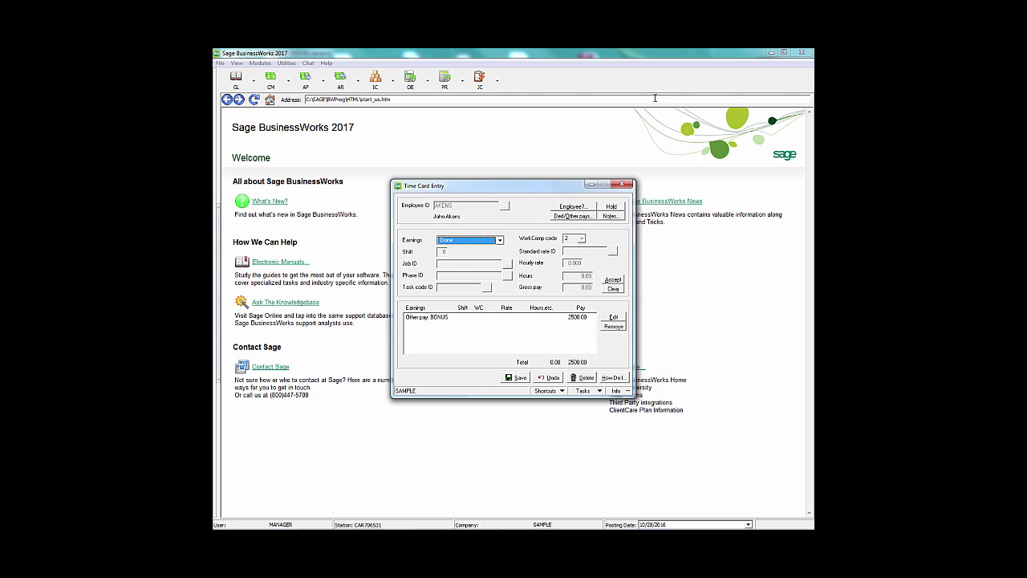
Accept the time card's deductions and other pays with 401K and BONUS active, and save the time card.
left_click(572, 215)
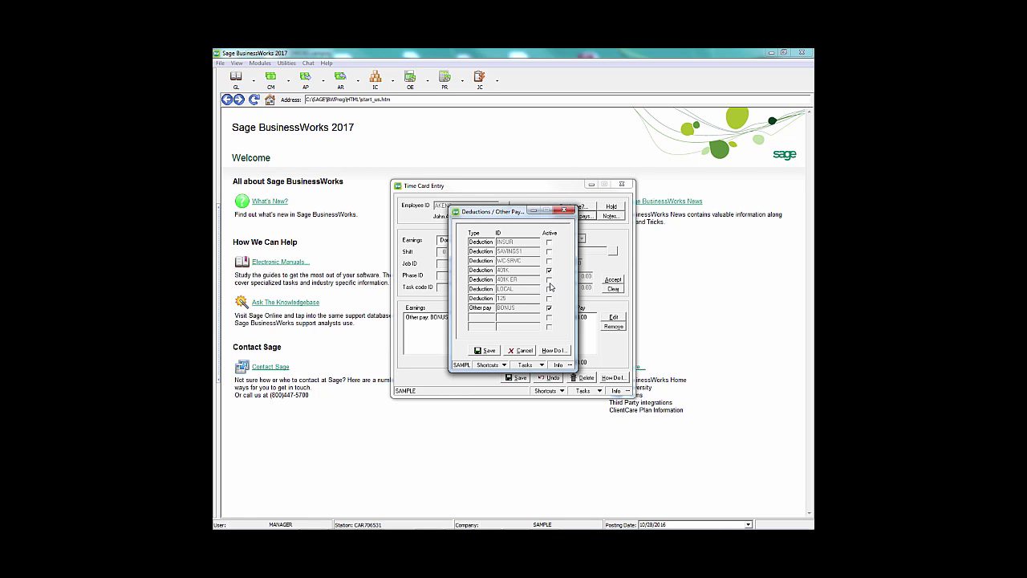
left_click(488, 351)
left_click(515, 377)
left_click(621, 185)
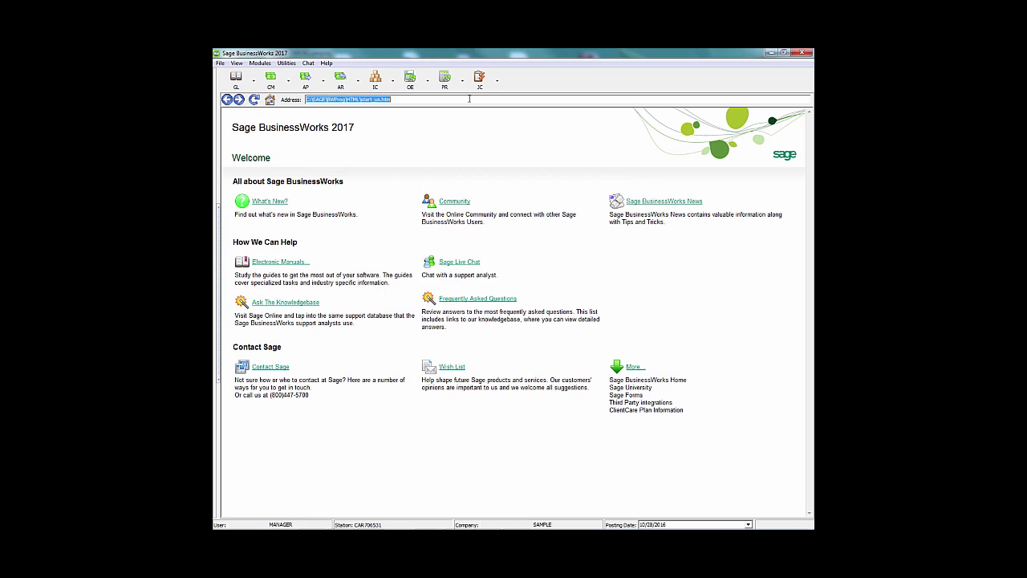
Run Automatic Payroll Calculation for this one employee, and preview the Payroll Register By Employee ID report.
left_click(446, 77)
mouse_move(449, 98)
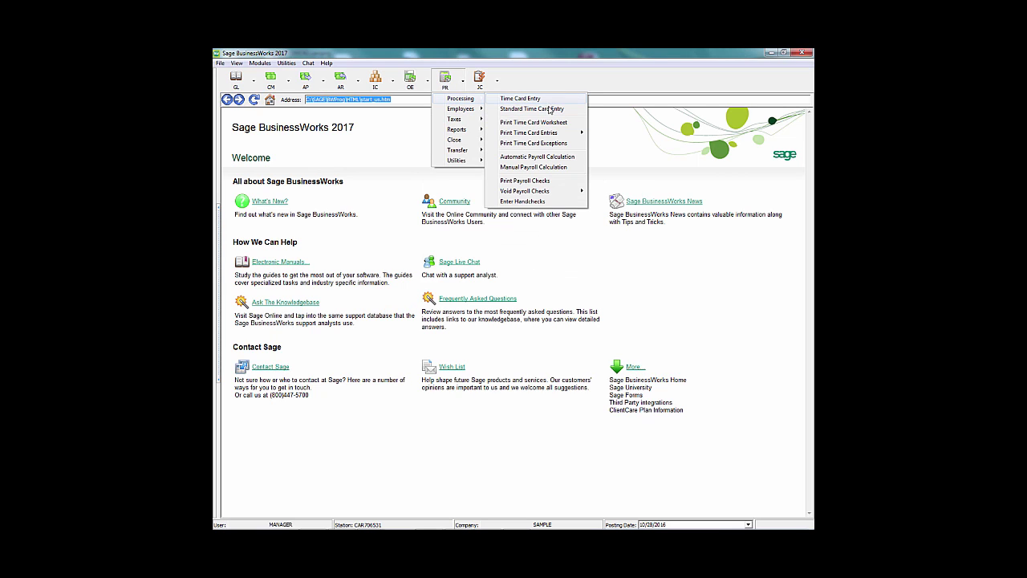
left_click(537, 158)
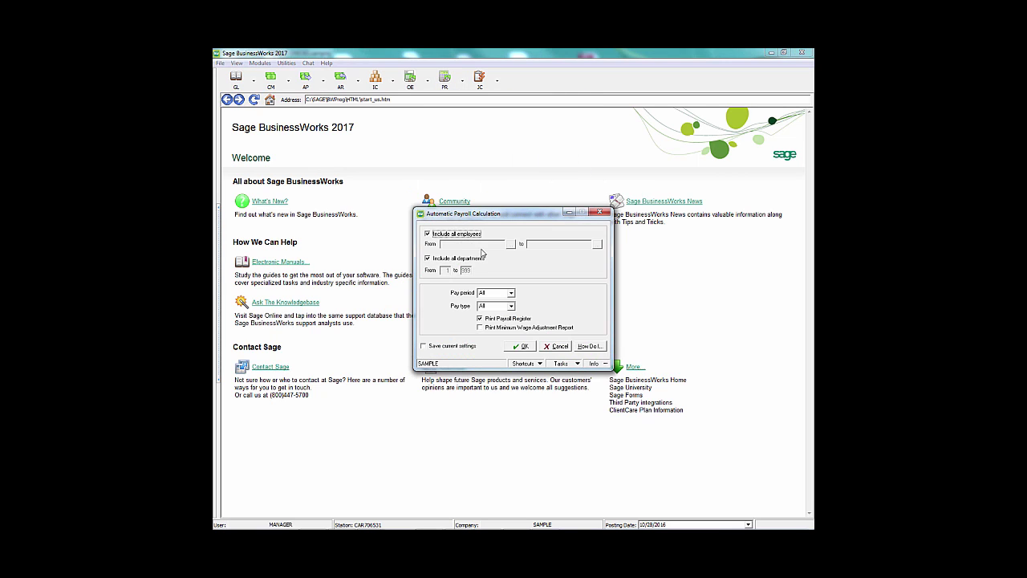
left_click(462, 243)
type("AKI001")
key("Tab")
left_click(523, 348)
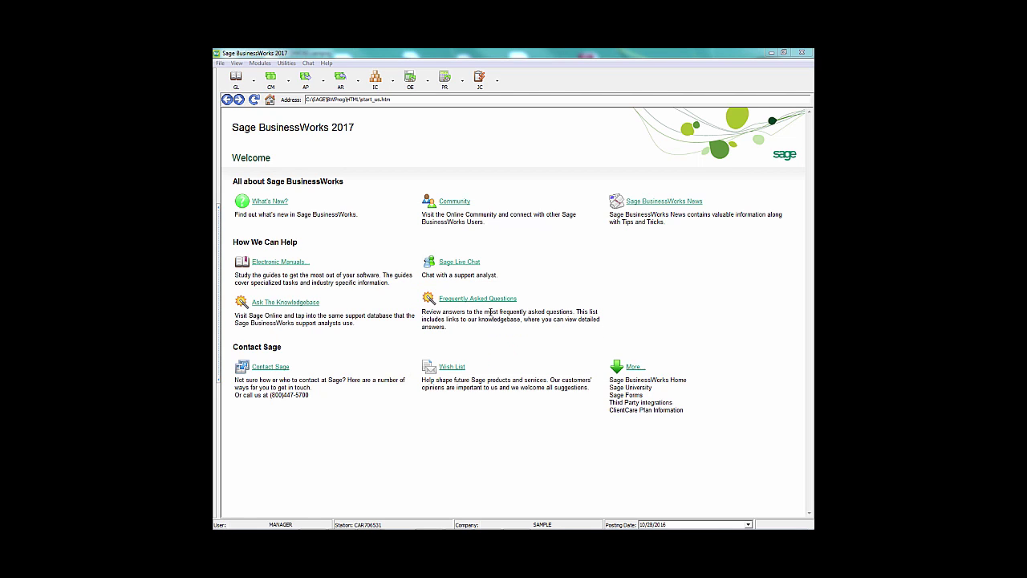
left_click(550, 344)
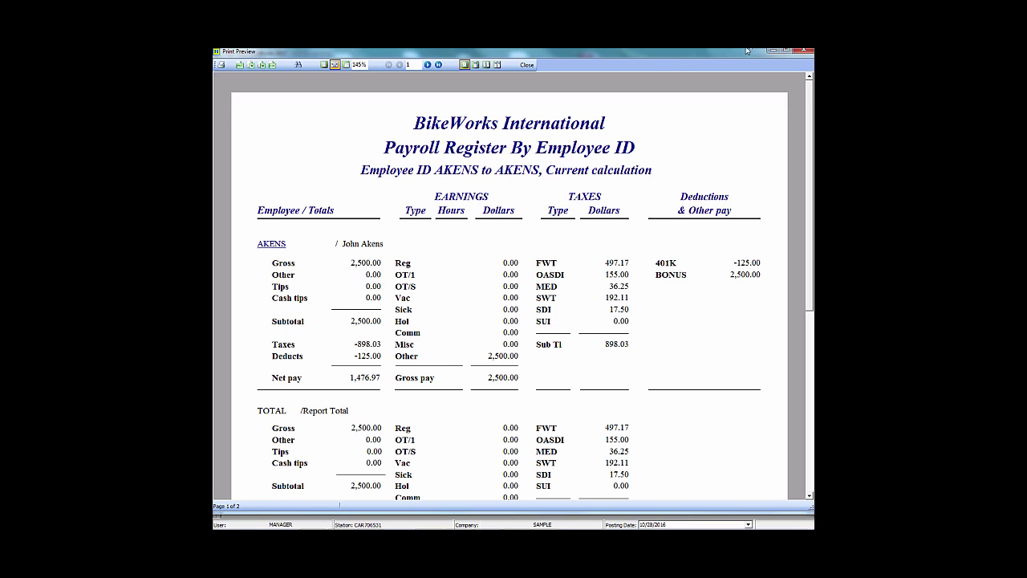
left_click(527, 64)
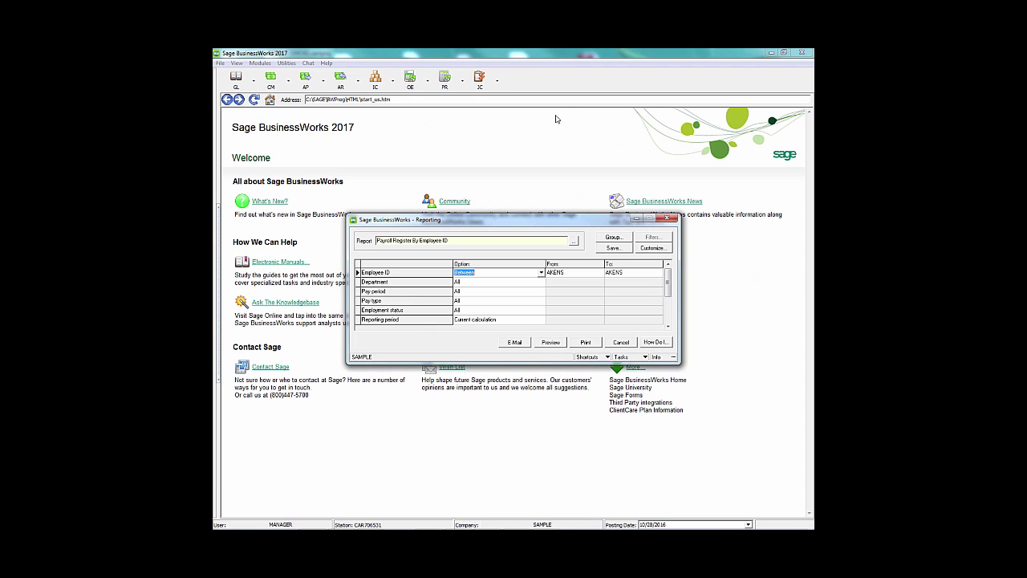
left_click(674, 192)
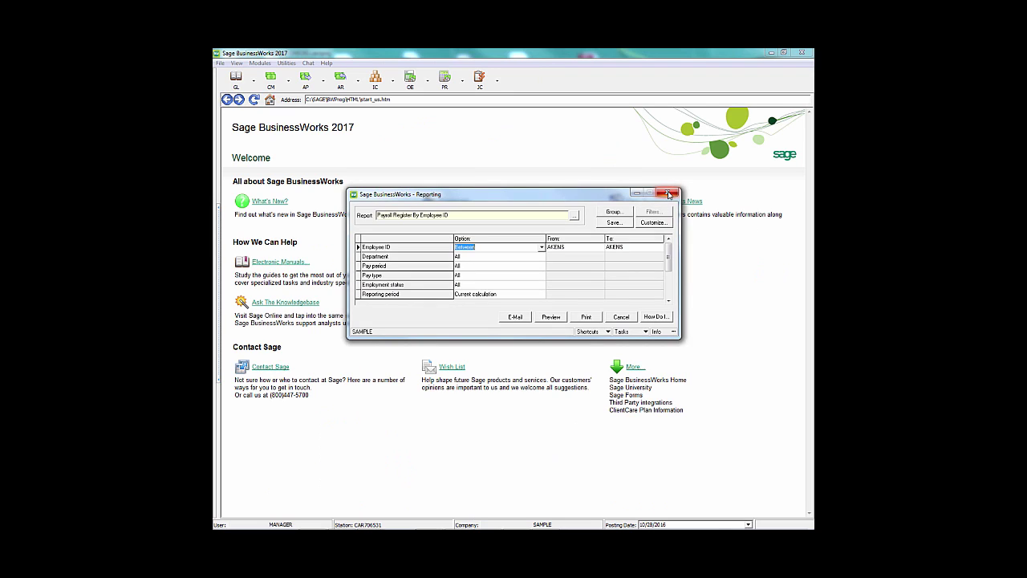
Load the employee's calculated check into Manual Payroll Calculation, and review its federal and state taxes.
left_click(445, 79)
mouse_move(456, 102)
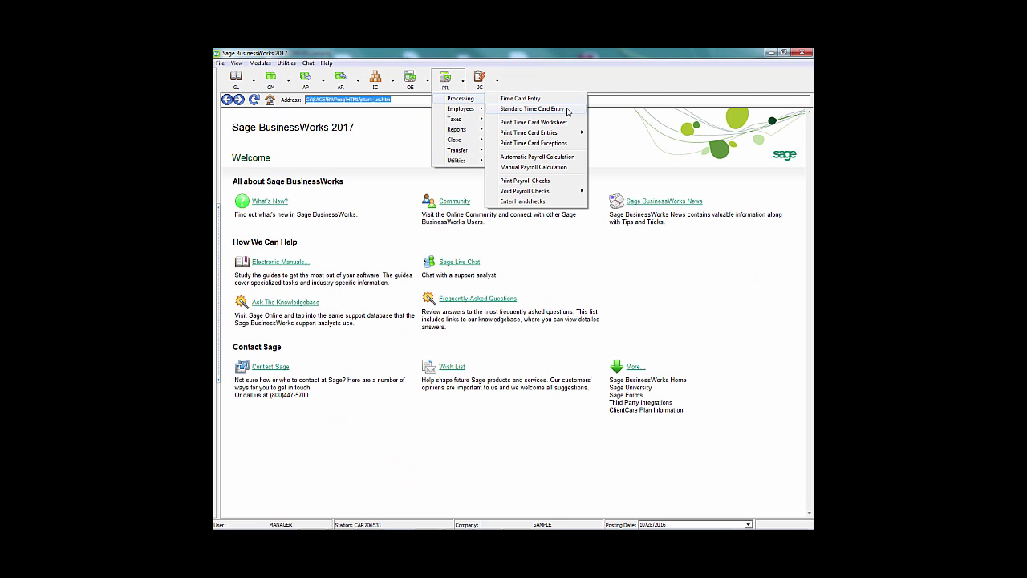
left_click(540, 168)
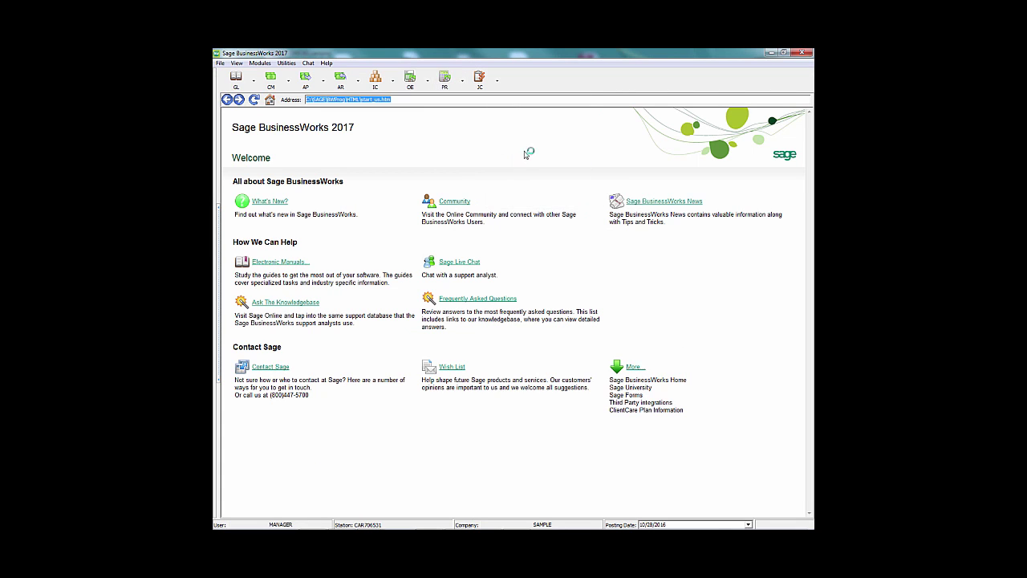
type("AKENS")
key("Tab")
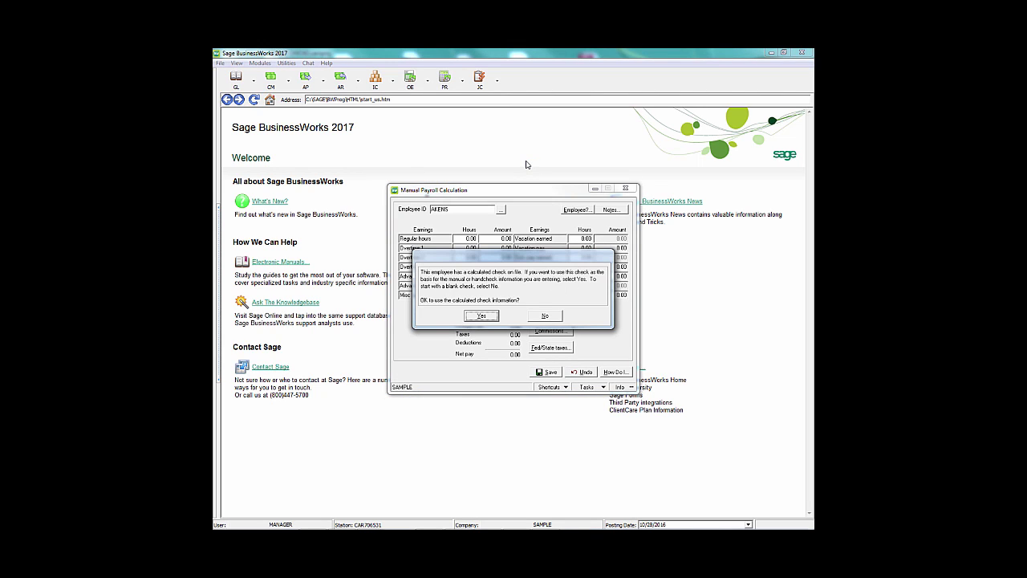
left_click(482, 315)
left_click(482, 317)
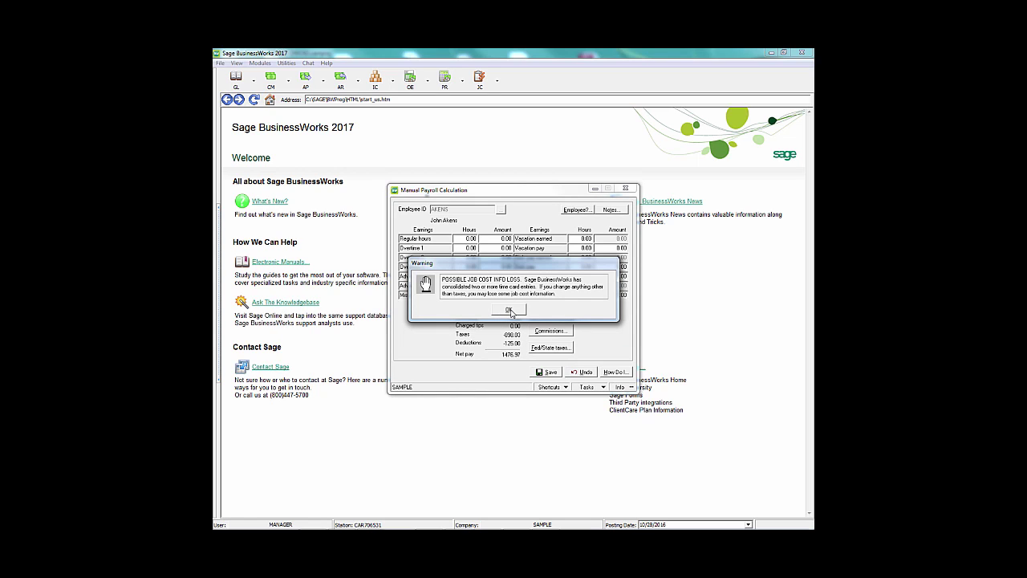
left_click(509, 310)
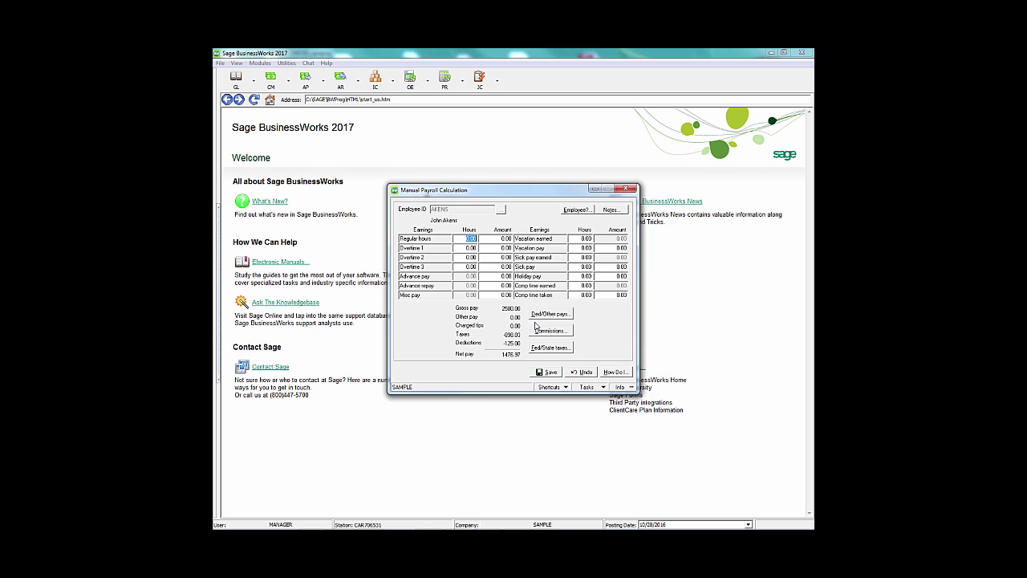
left_click(551, 348)
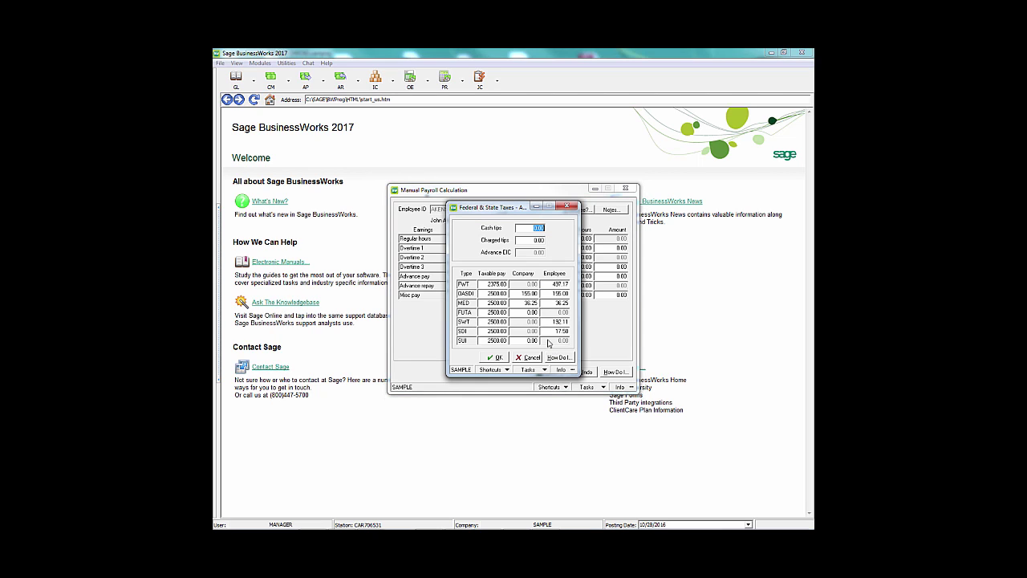
left_click(568, 206)
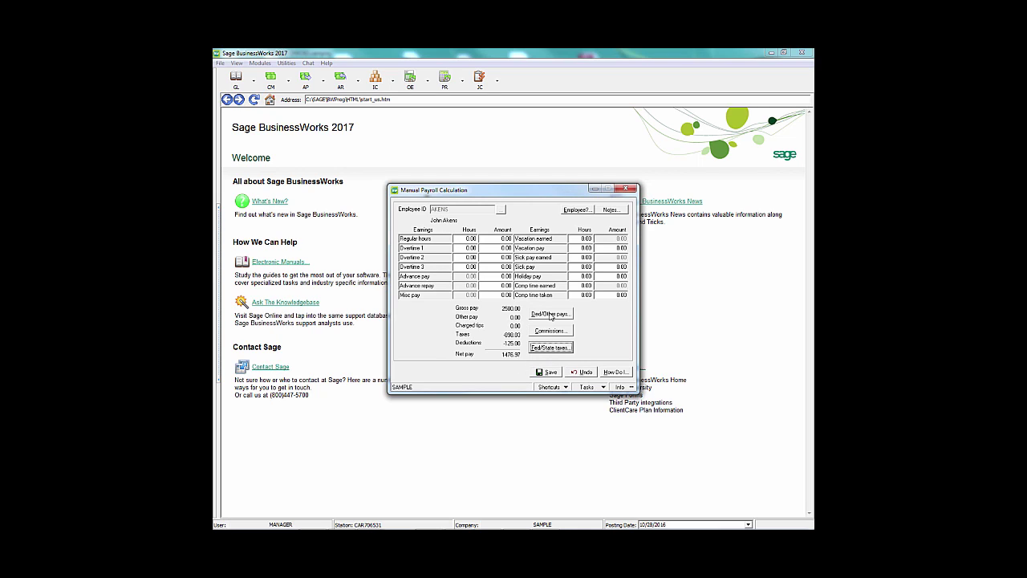
Deactivate the 401K deduction on the check, and save the manual calculation.
left_click(551, 314)
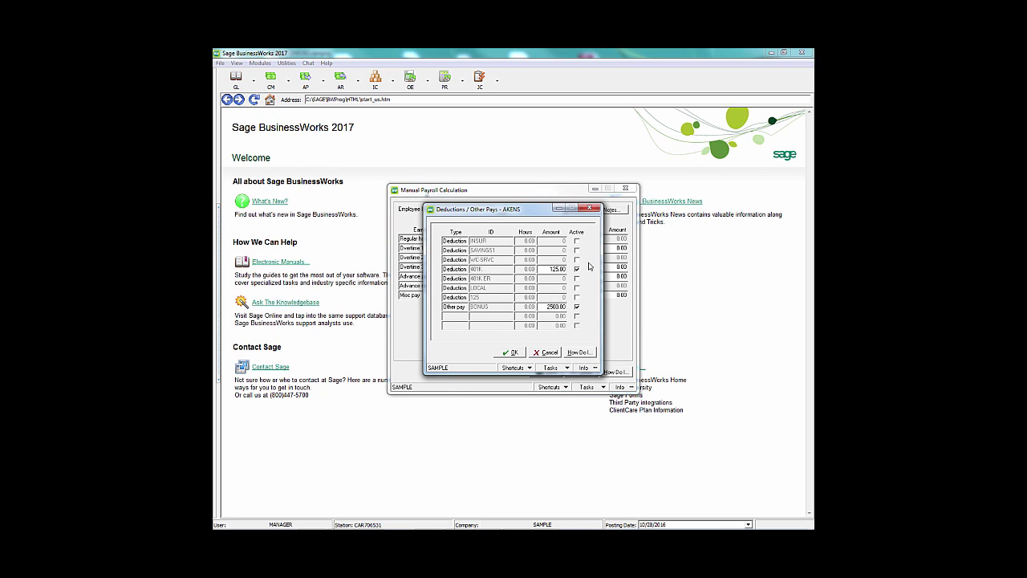
left_click(576, 271)
left_click(514, 354)
left_click(543, 372)
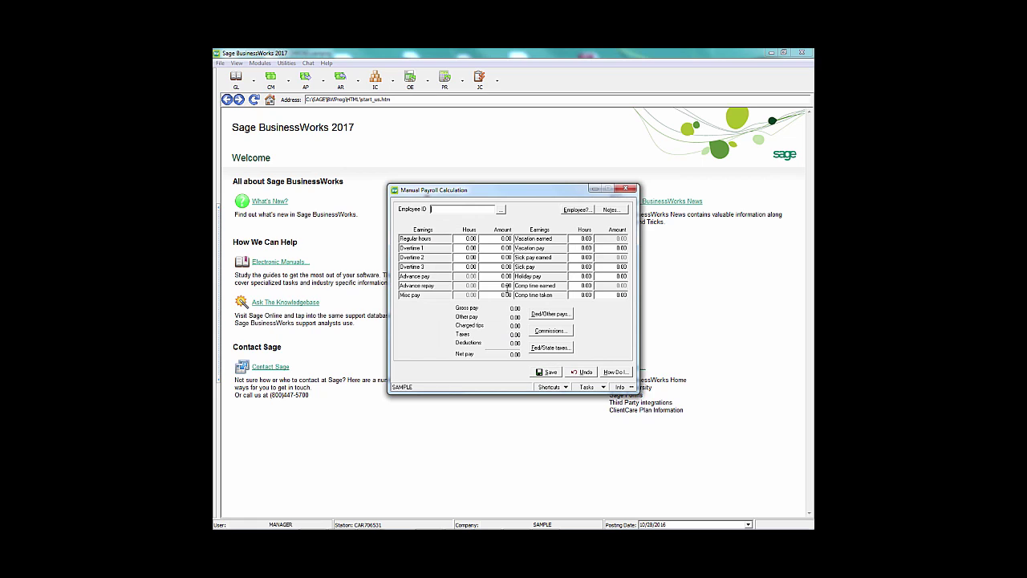
Reload the employee's calculated check in Manual Payroll Calculation, and review its deductions and other pays.
type("AKENS")
key("Tab")
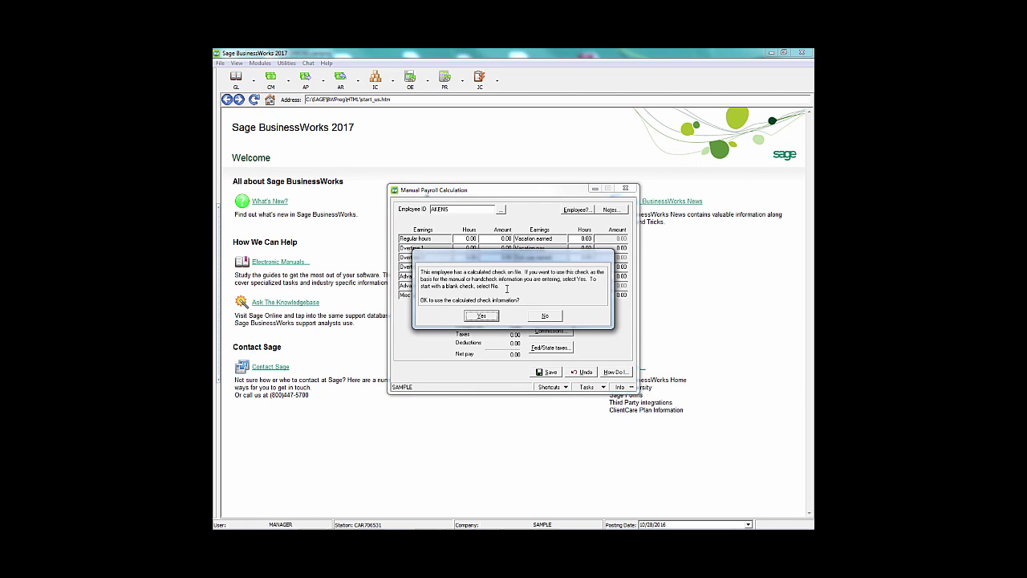
key("Return")
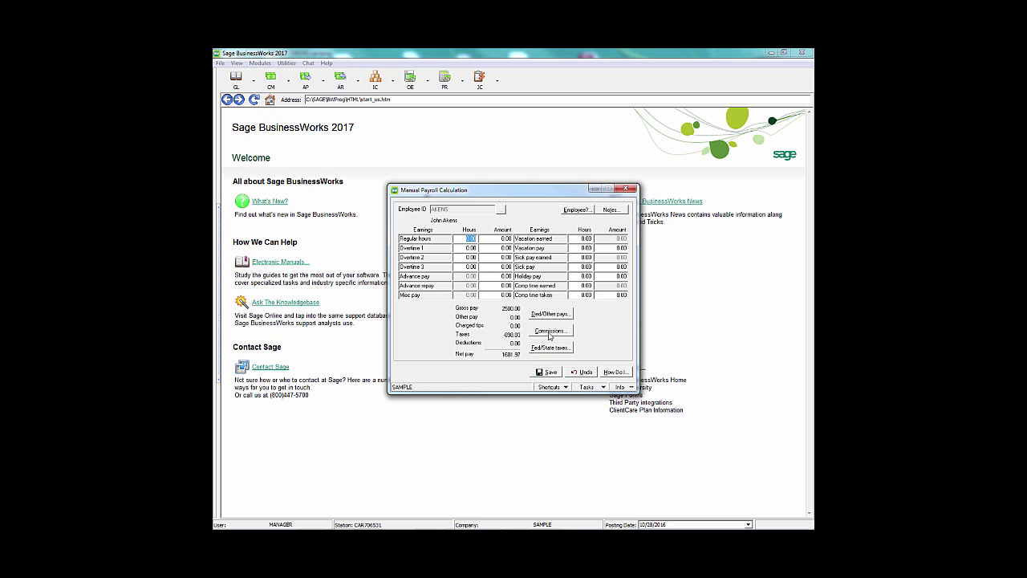
left_click(552, 315)
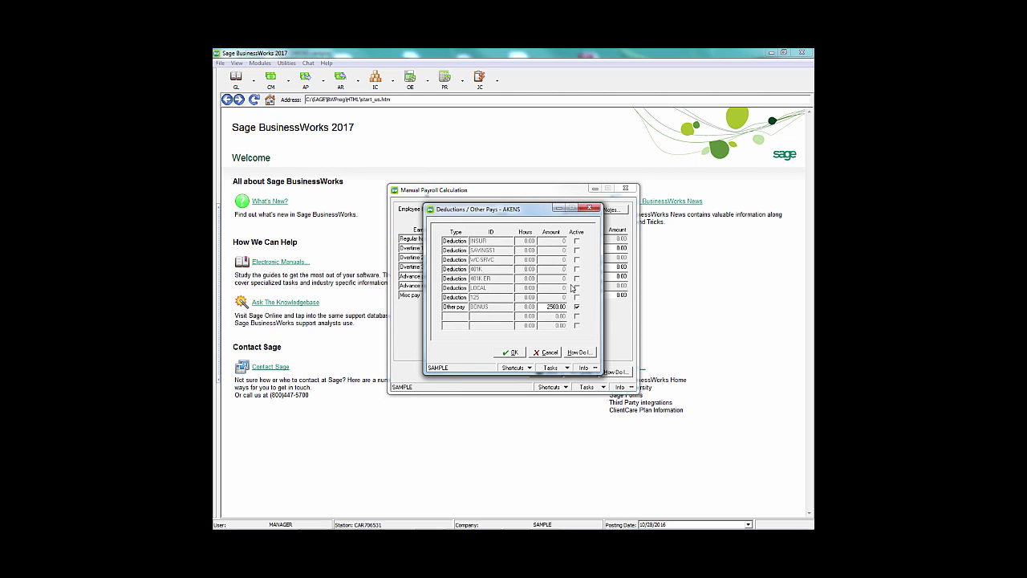
left_click(515, 355)
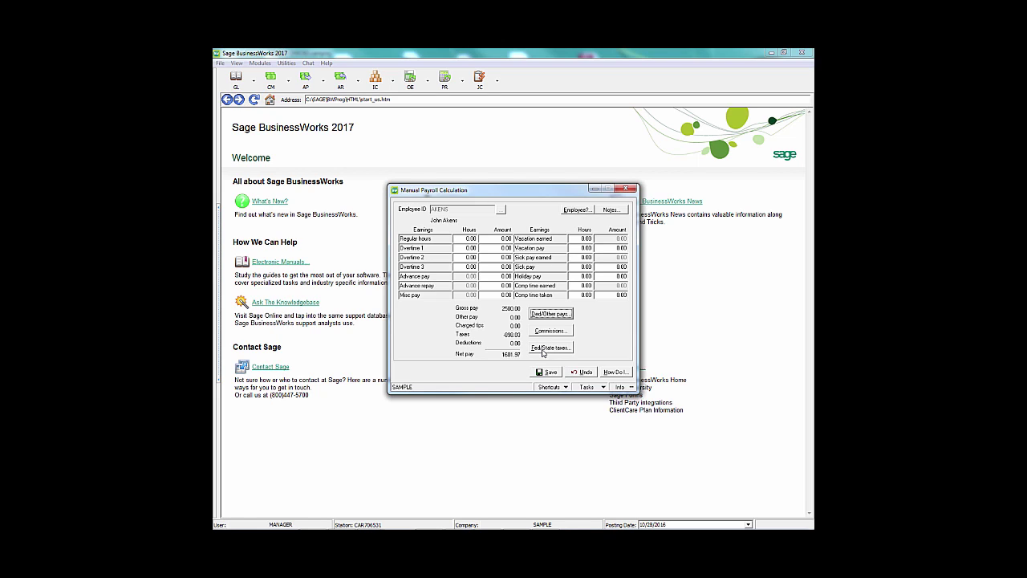
Set the FWT taxable pay to 2500 in the check's federal and state taxes, and save the manual calculation.
left_click(544, 350)
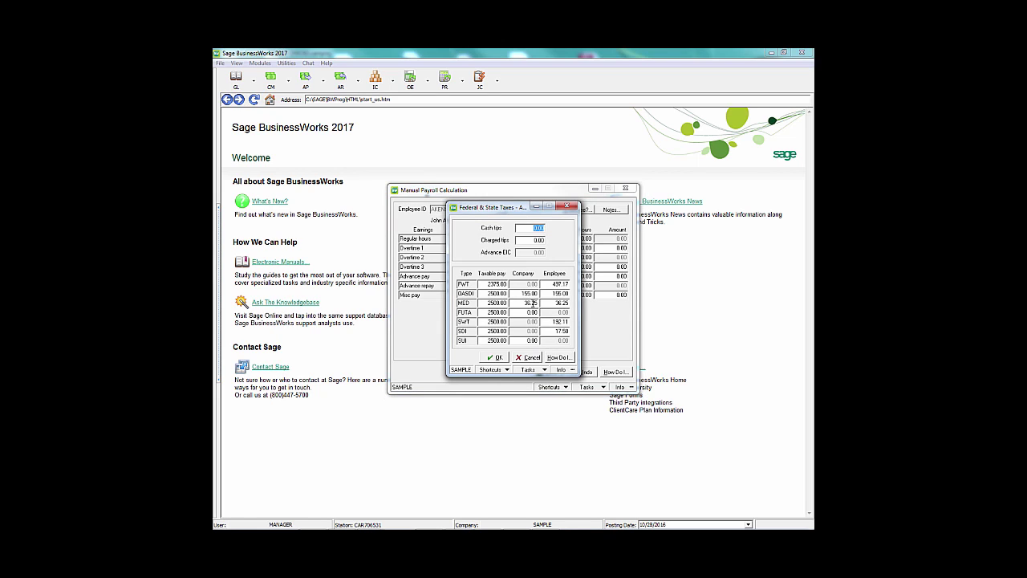
left_click(492, 284)
type("2500")
key("Tab")
left_click(489, 284)
left_click(496, 358)
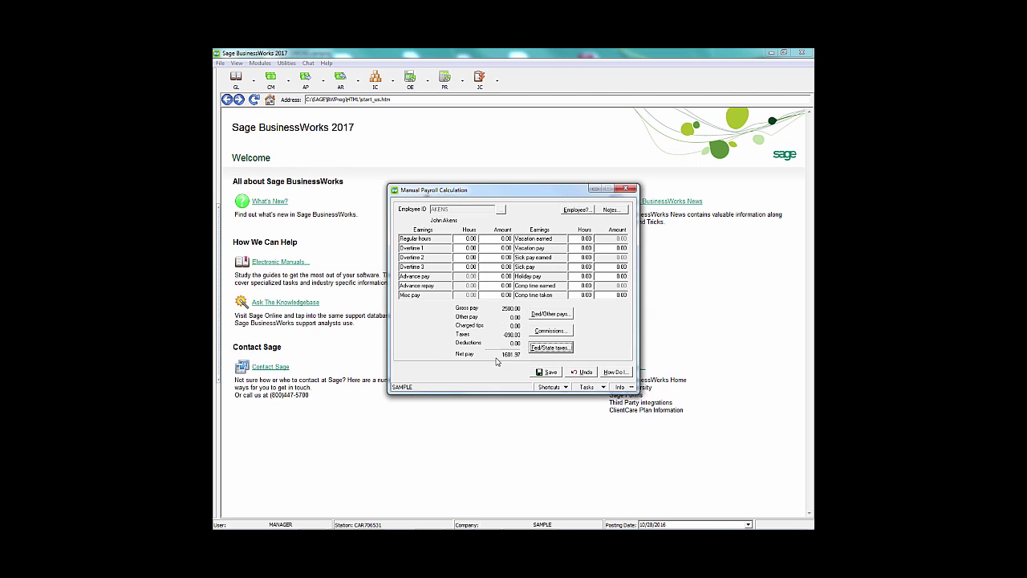
left_click(556, 372)
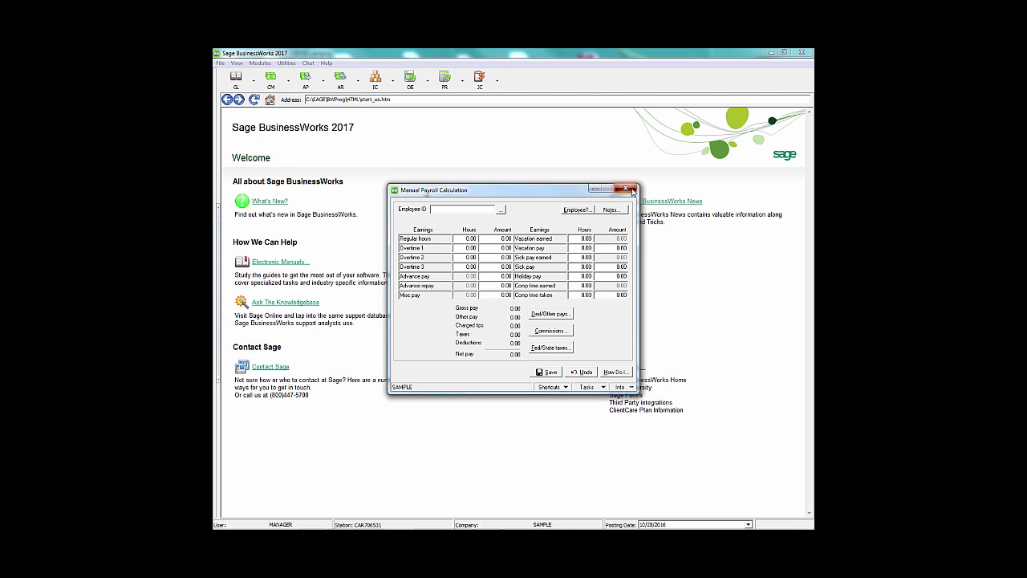
Activate the 401K deduction on the employee's bonus time card in Time Card Entry, and save the time card.
left_click(625, 188)
left_click(446, 80)
mouse_move(462, 98)
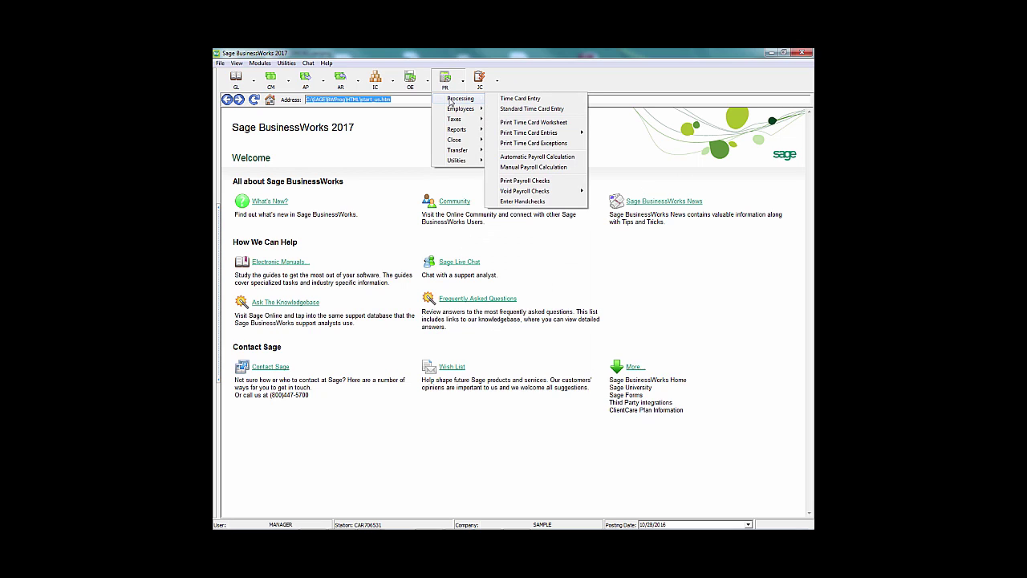
left_click(506, 100)
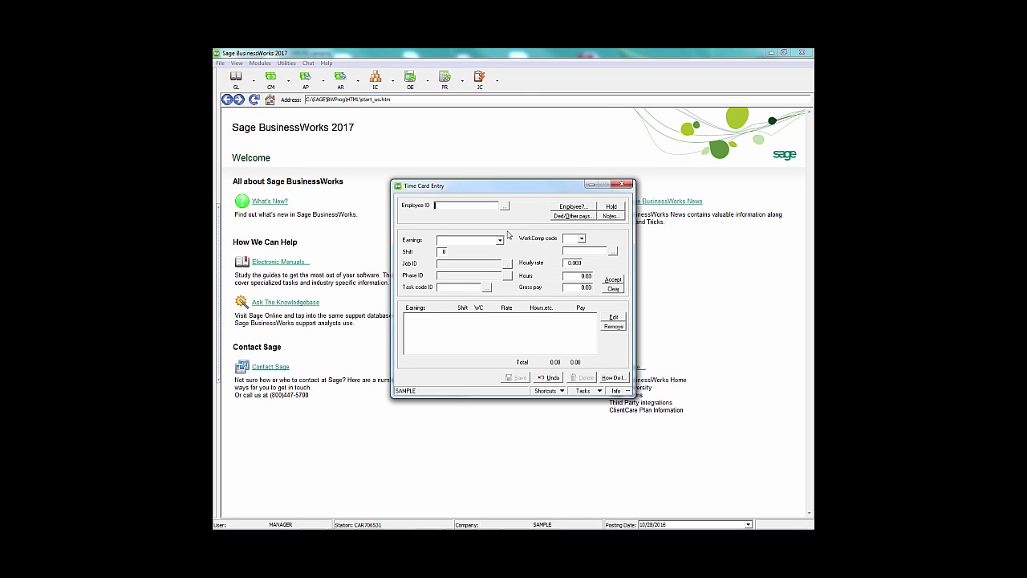
key("Tab")
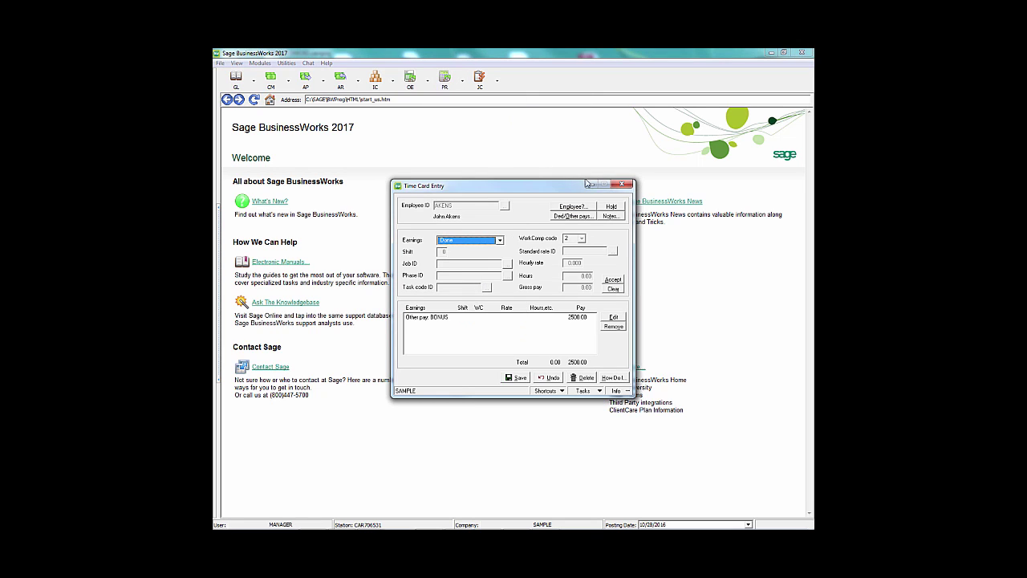
left_click(571, 216)
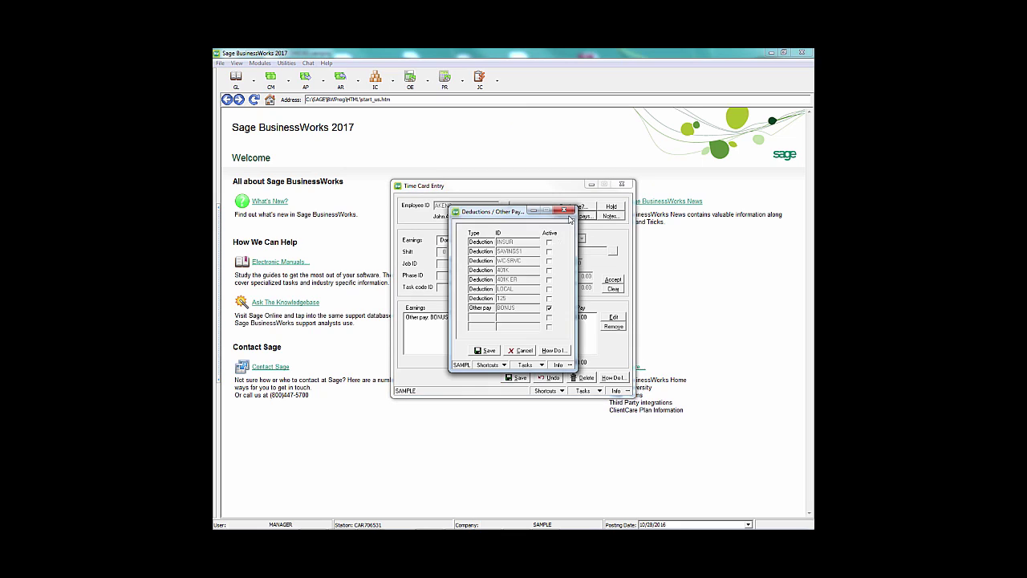
left_click(549, 270)
left_click(485, 349)
left_click(515, 377)
left_click(508, 309)
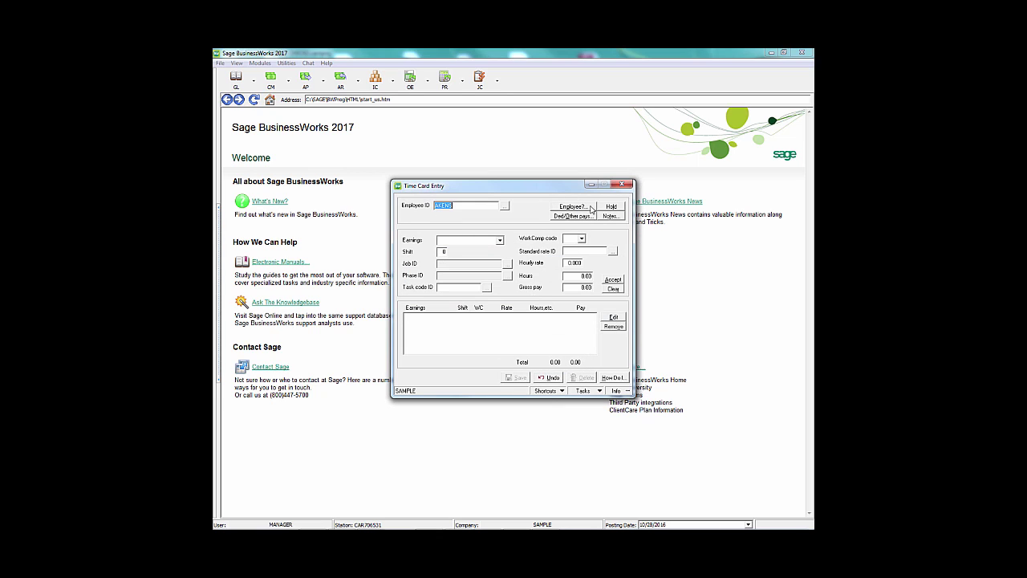
Run Automatic Payroll Calculation for only the one employee, with the payroll register included.
left_click(621, 184)
left_click(453, 76)
mouse_move(459, 97)
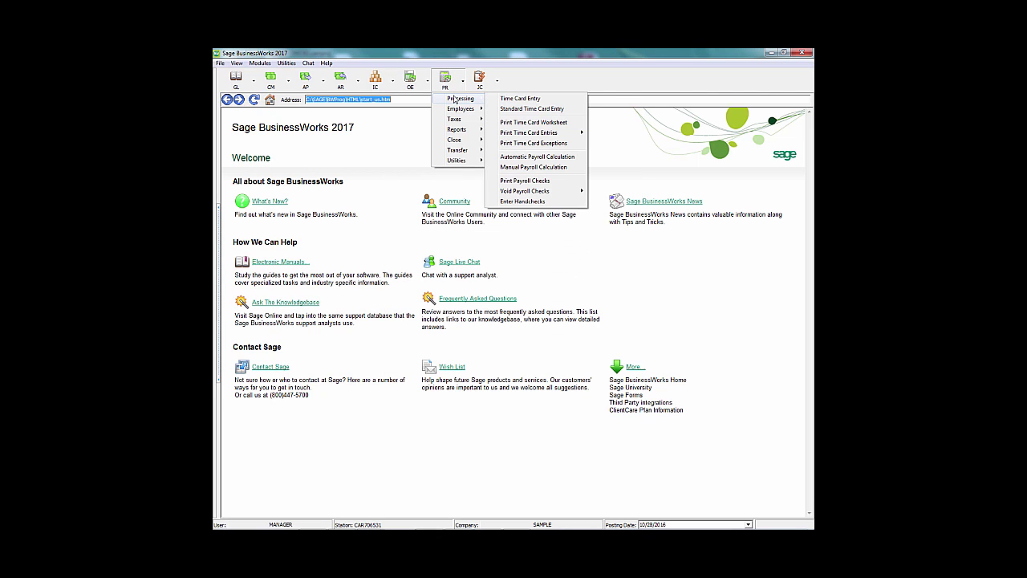
left_click(539, 158)
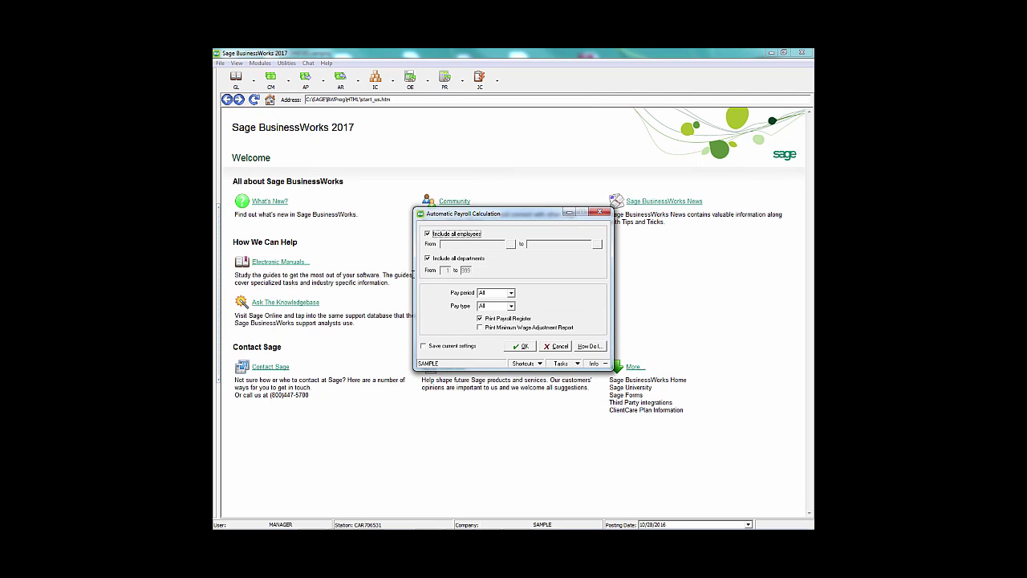
left_click(447, 235)
key("Tab")
type("AKERS")
key("Tab")
left_click(514, 346)
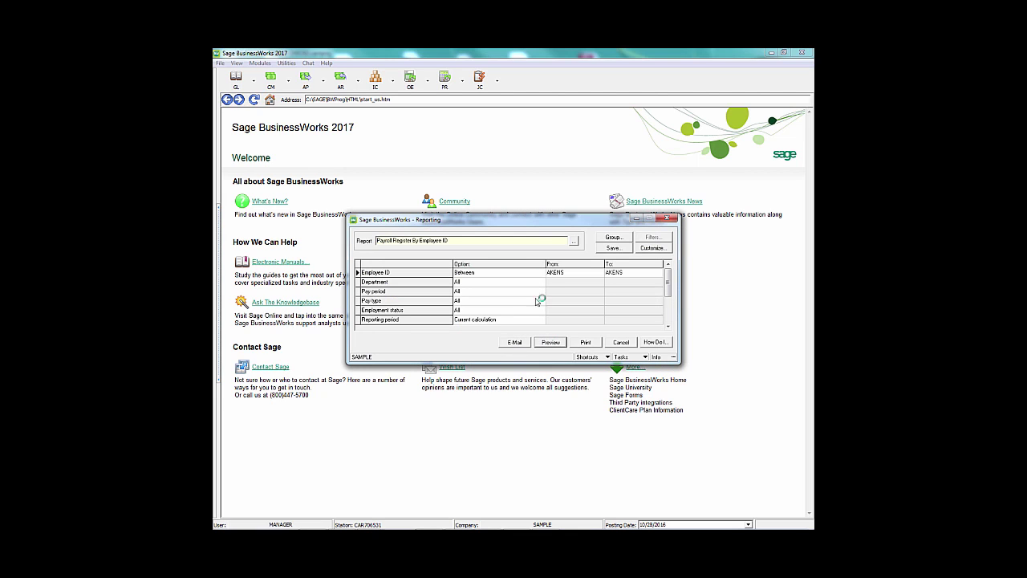
Preview the Payroll Register By Employee ID report for the current calculation, and close it after checking the deductions and taxes.
left_click(551, 342)
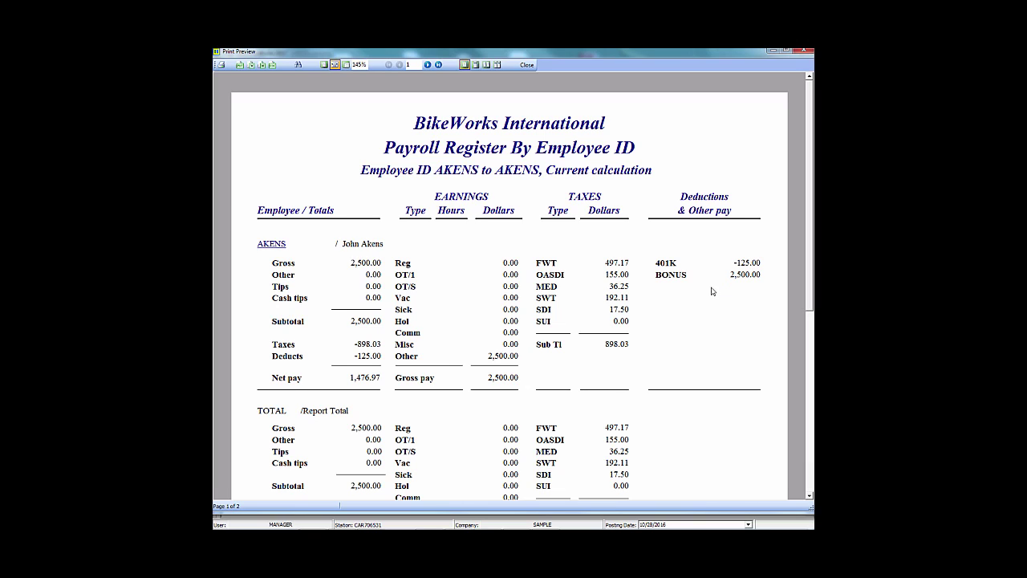
left_click(531, 68)
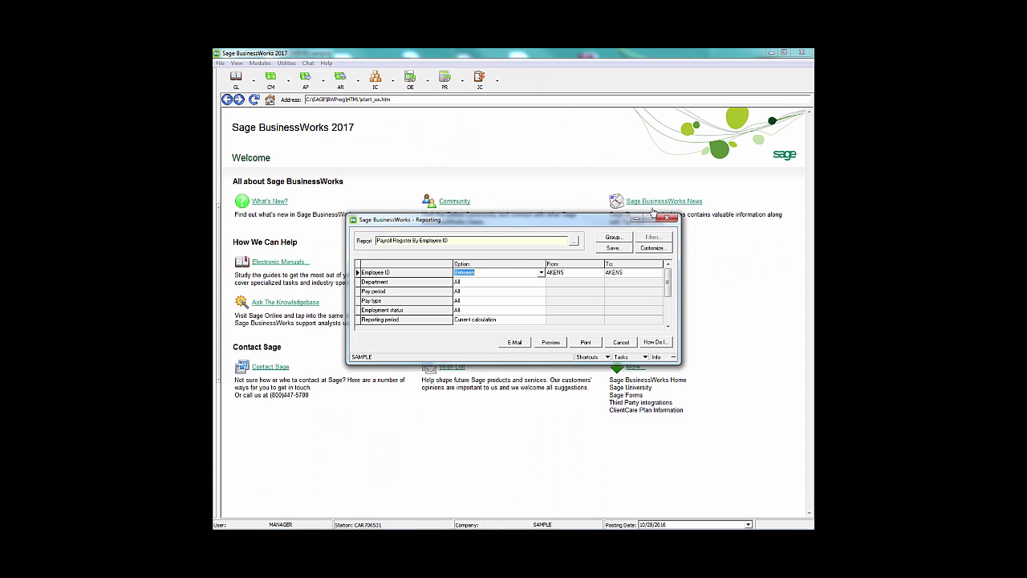
left_click(668, 221)
Load the employee's calculated check into Manual Payroll Calculation as the basis for the manual check.
left_click(458, 81)
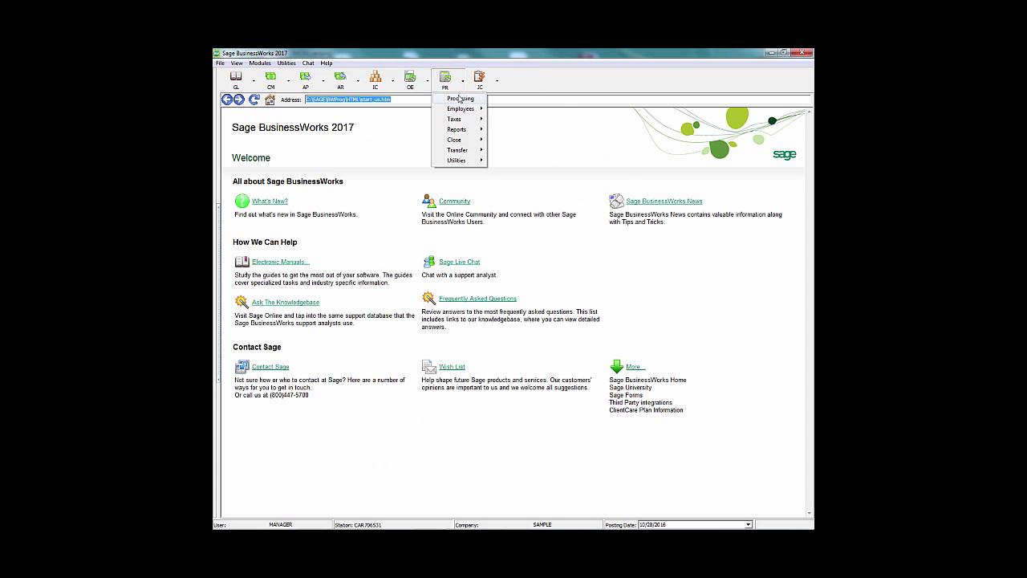
mouse_move(460, 99)
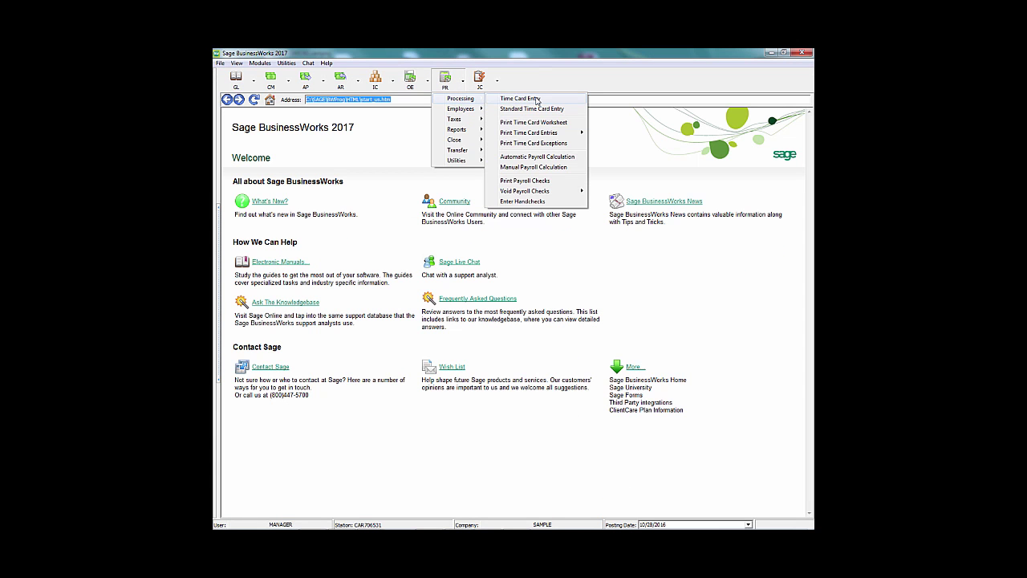
left_click(552, 167)
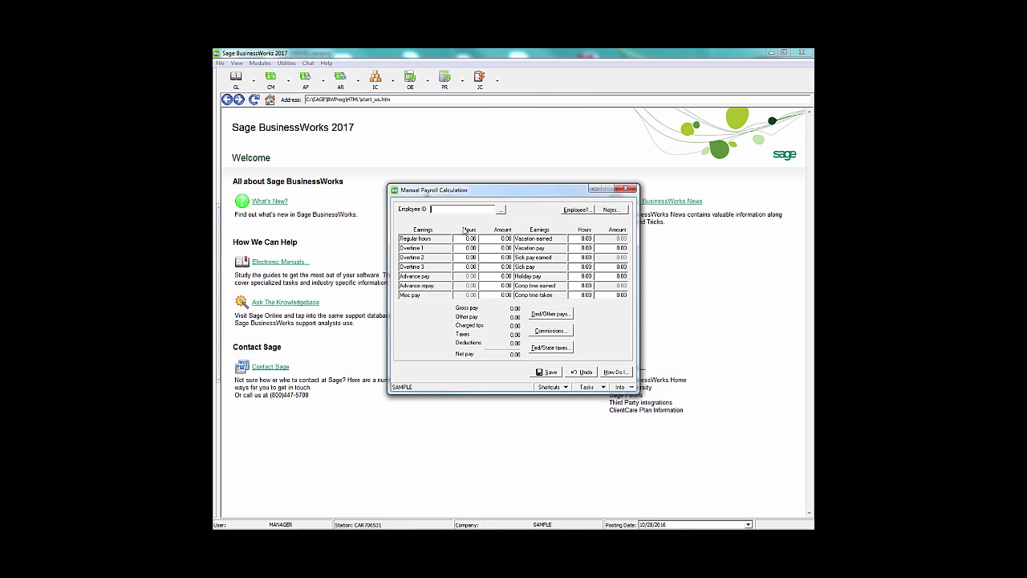
type("AKENS")
key("Tab")
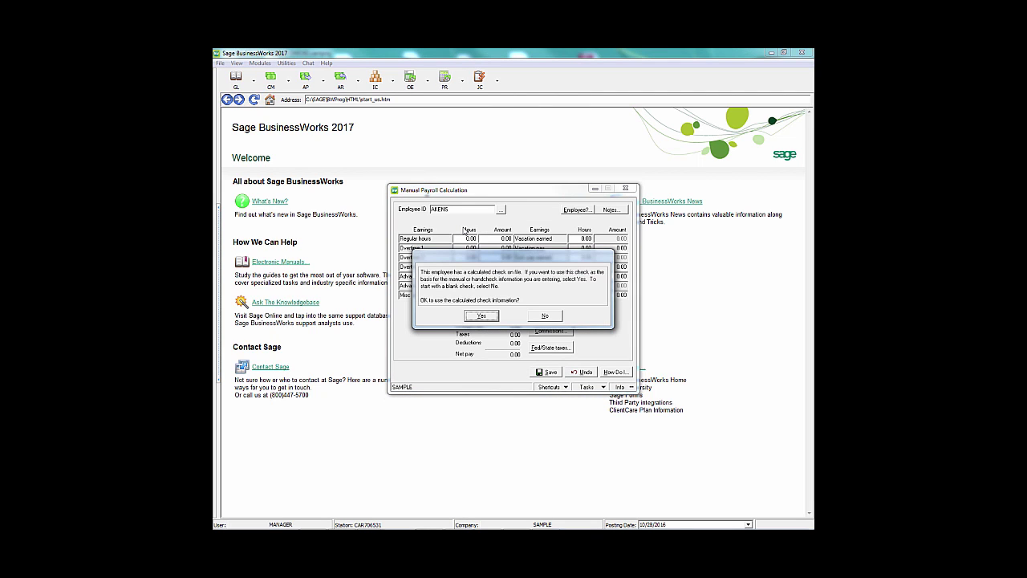
left_click(481, 316)
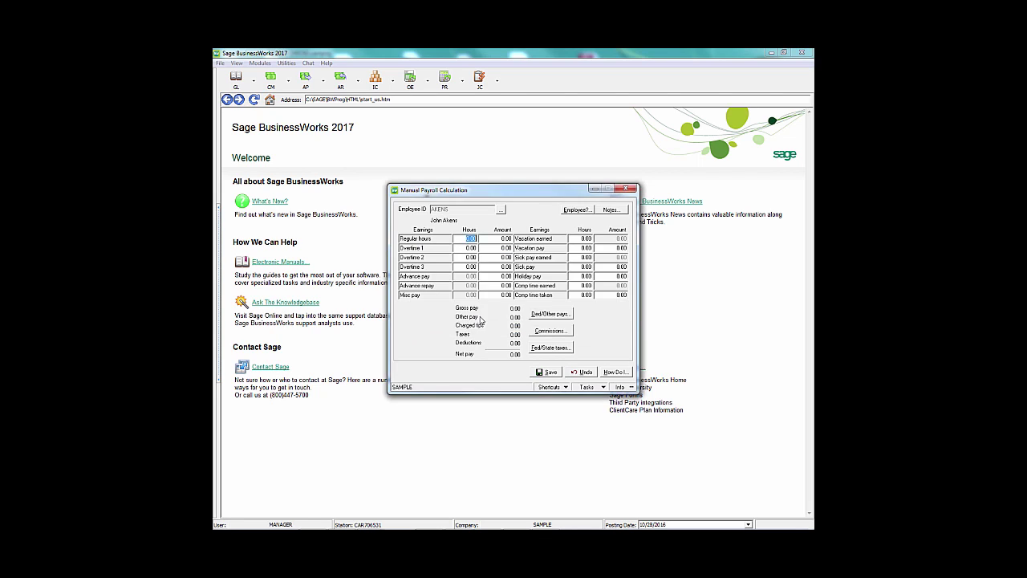
left_click(510, 310)
Deactivate the 401K deduction in the check's deductions and other pays.
left_click(557, 314)
left_click(576, 269)
left_click(514, 353)
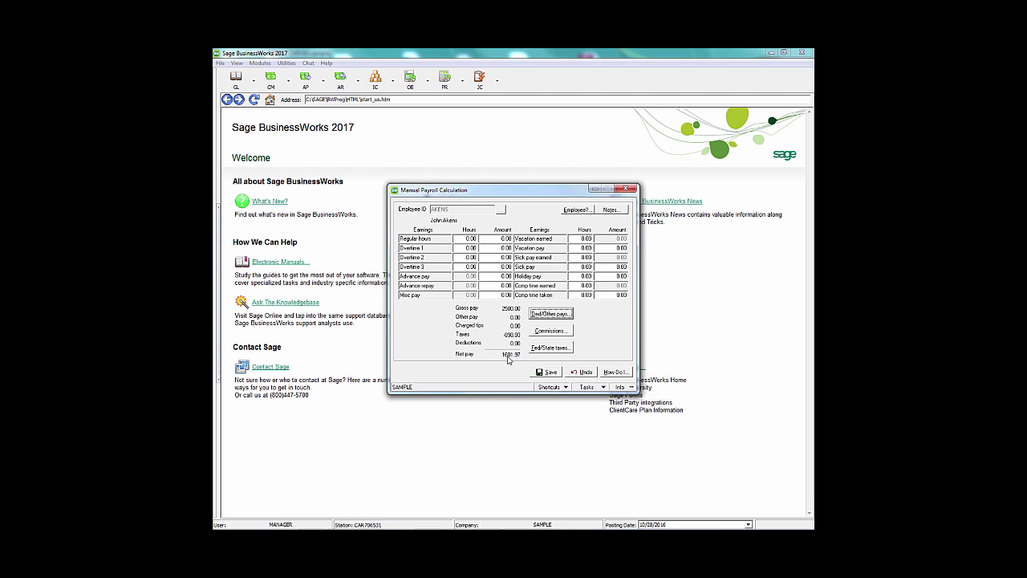
Set the FWT taxable pay to 2500.00 in the check's federal and state taxes, and save the manual calculation.
left_click(552, 348)
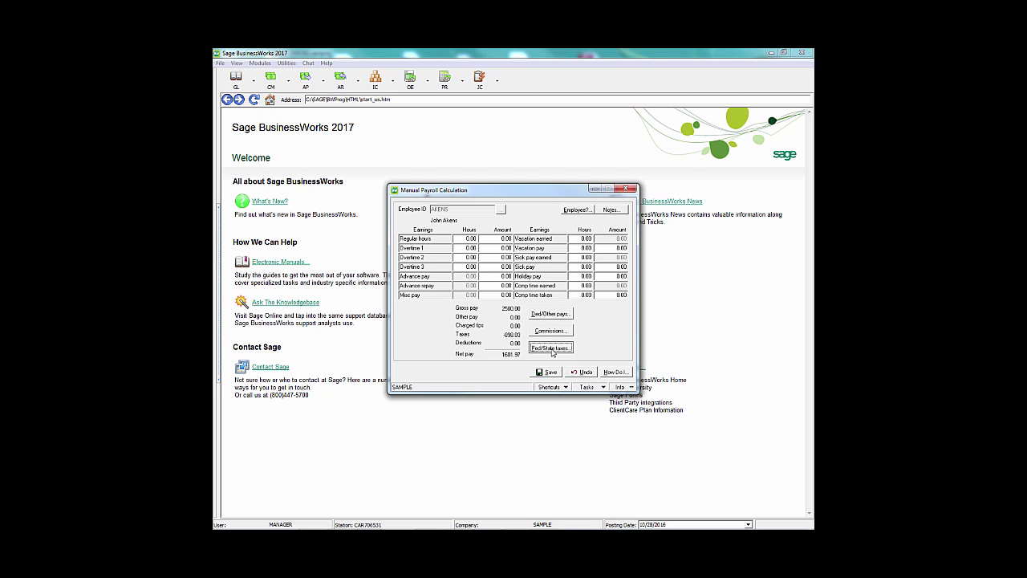
double_click(486, 284)
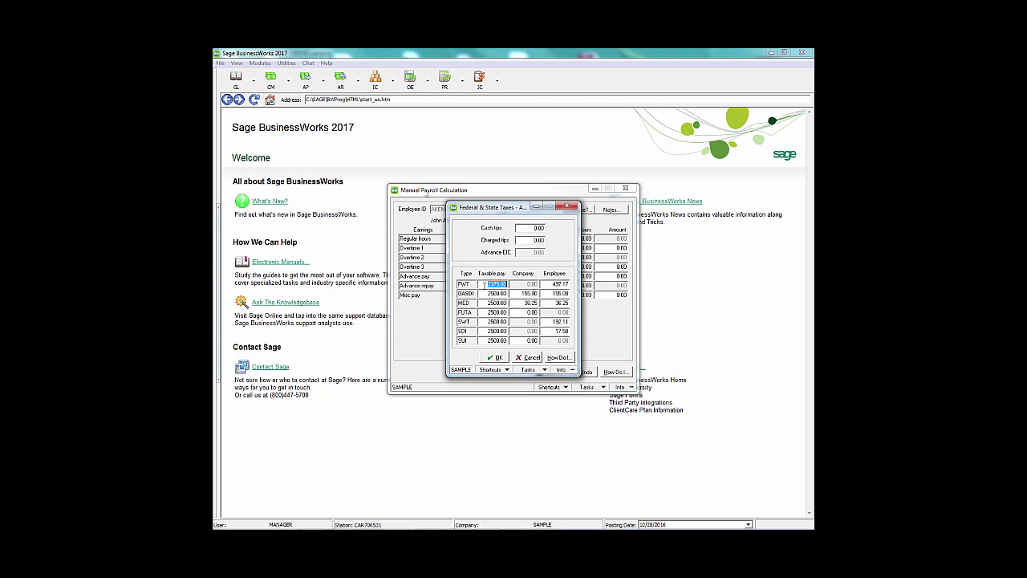
type("2500.00")
left_click(556, 283)
left_click(494, 357)
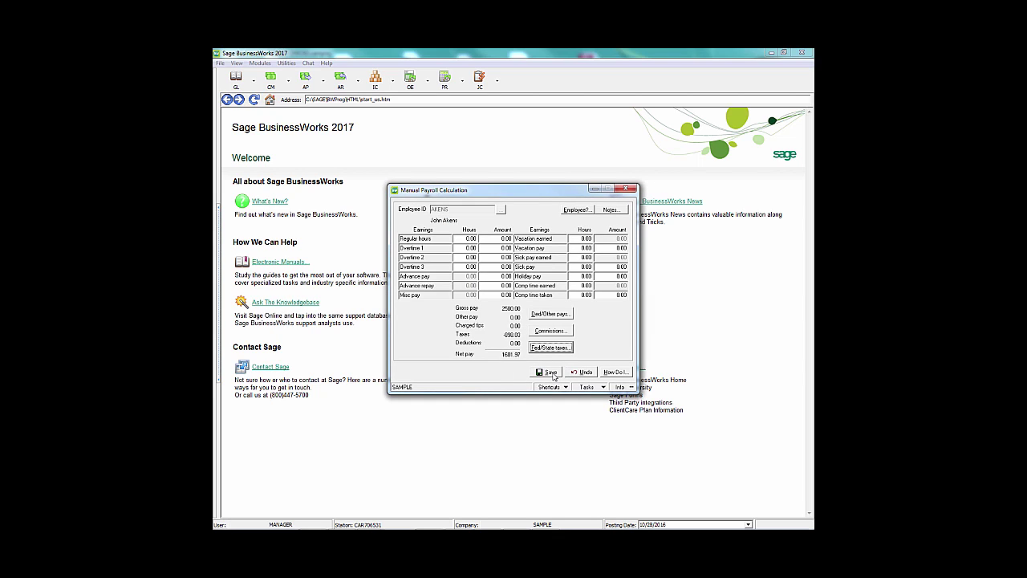
left_click(552, 374)
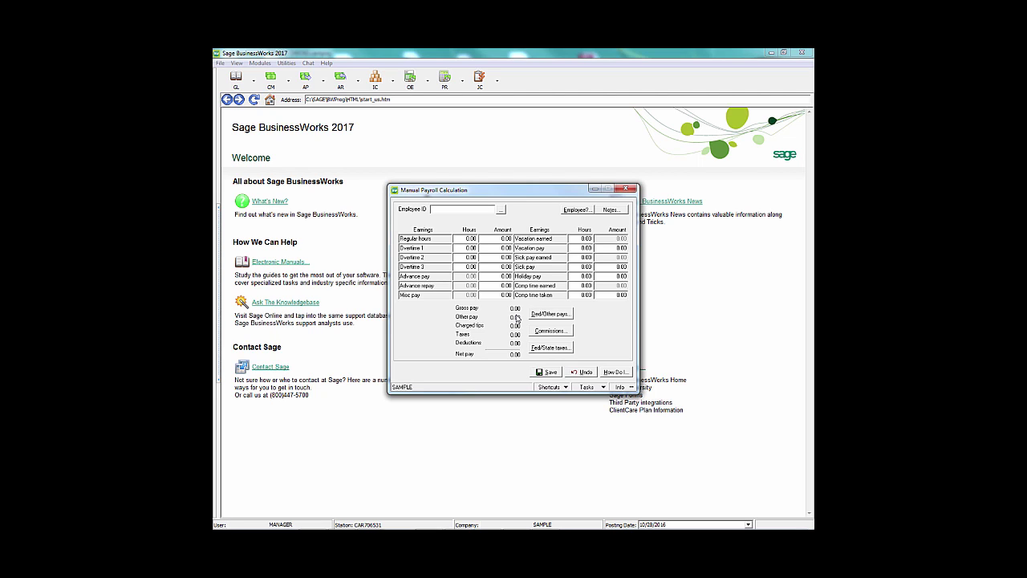
Start Print Payroll Checks and limit the run to the one employee instead of all employees.
left_click(625, 188)
left_click(452, 85)
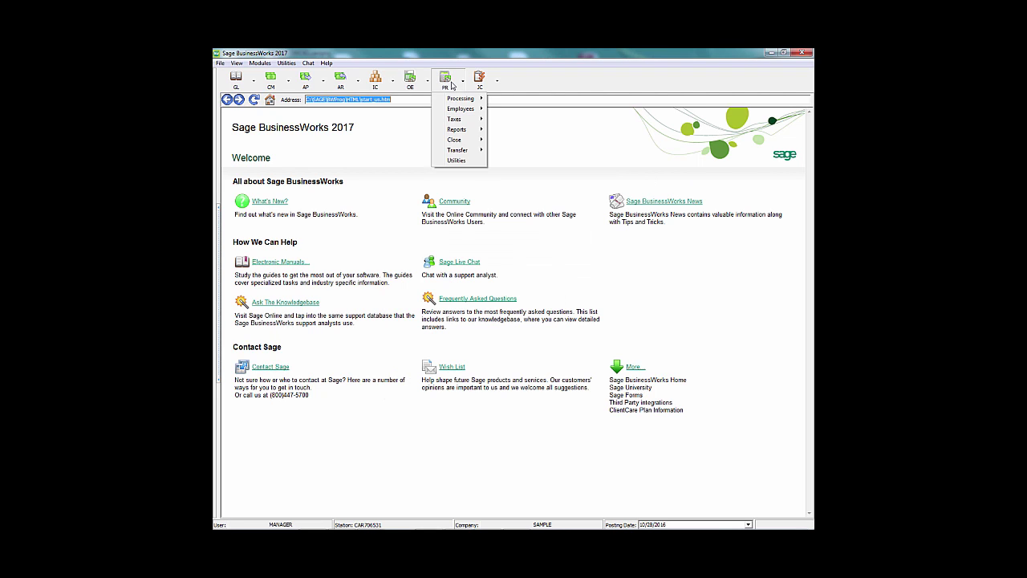
mouse_move(455, 102)
left_click(519, 186)
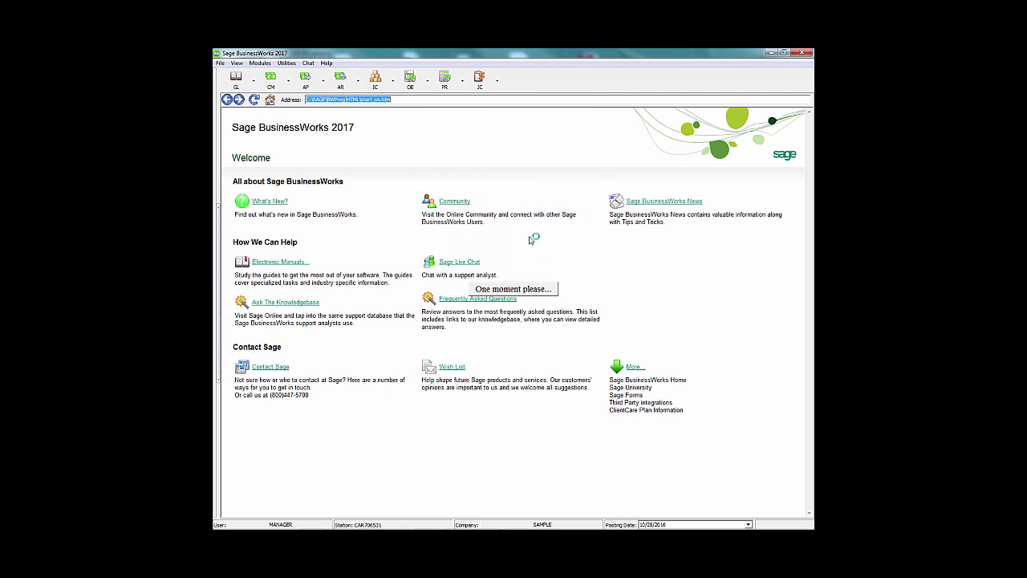
left_click(441, 256)
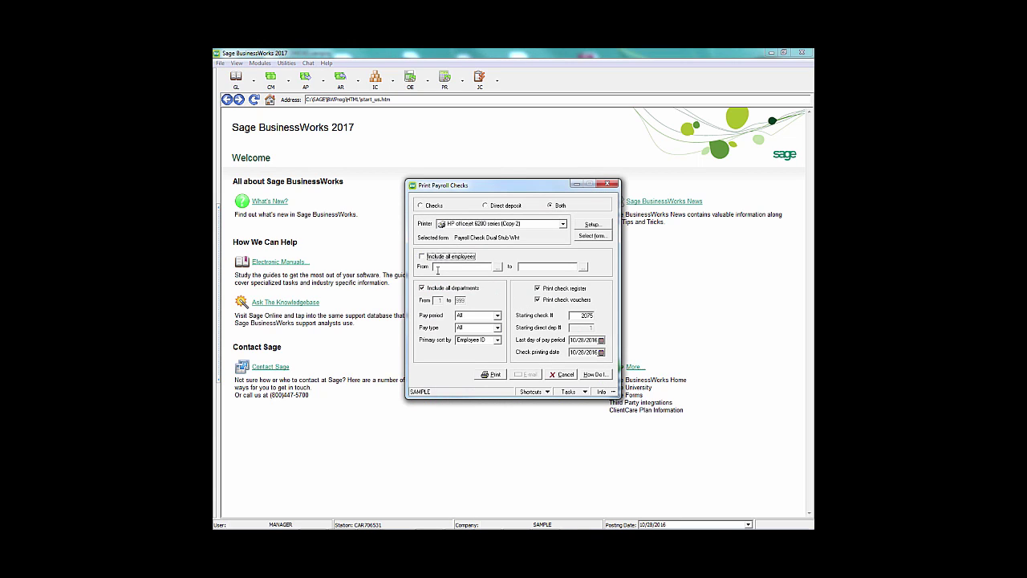
type("AKENS")
key("Tab")
Set the last day of the pay period and the check printing date to 6/30/2016, and print the payroll check.
left_click(575, 340)
type("6/30/2016")
key("Tab")
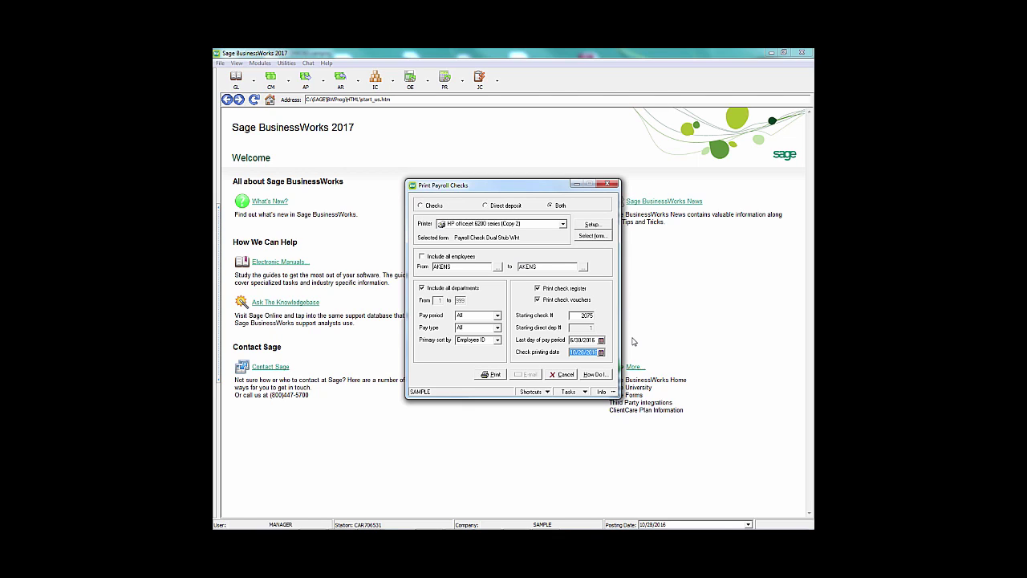
type("063016")
left_click(491, 374)
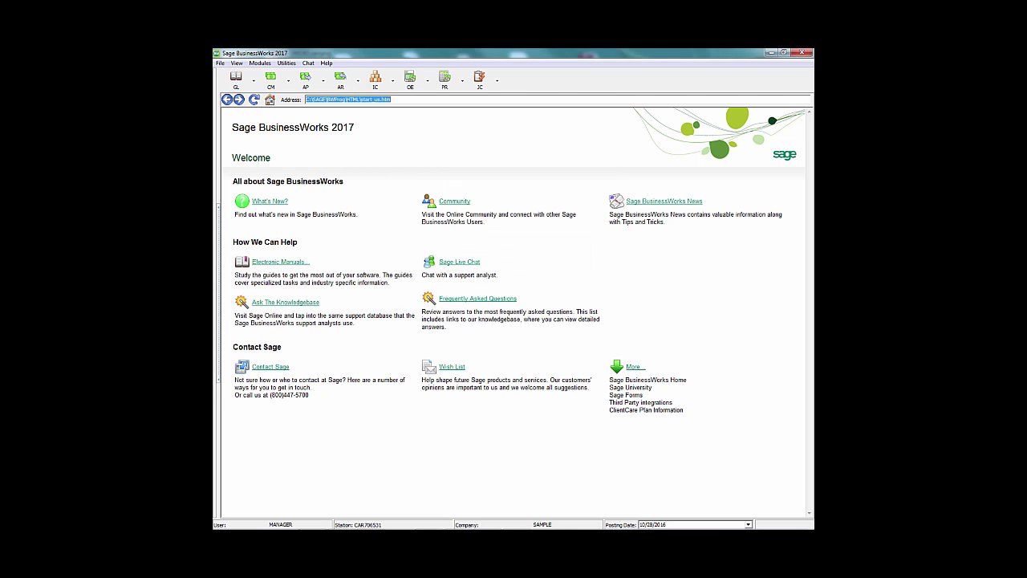
left_click(487, 319)
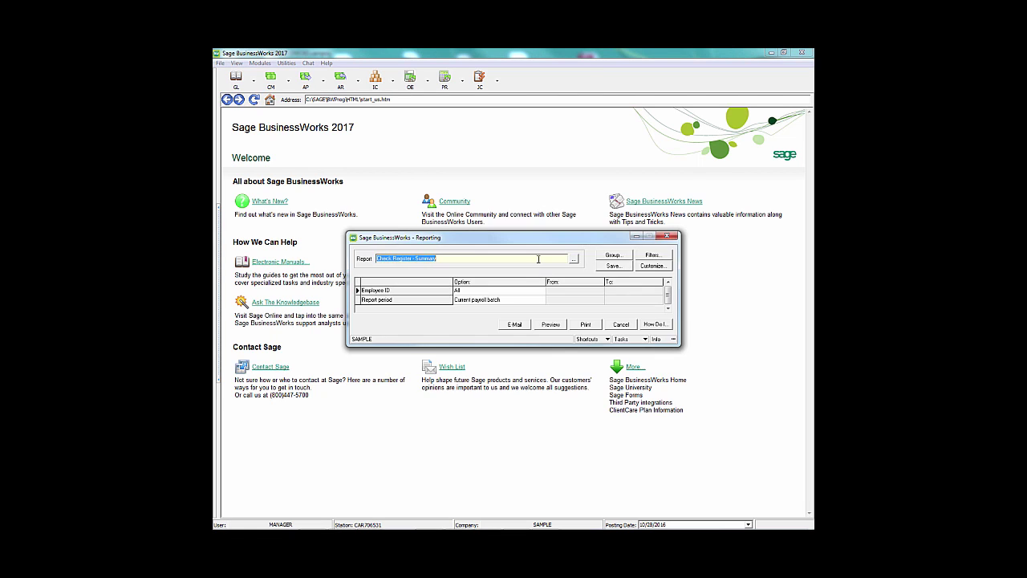
Preview the Check Register - Summary report for the current payroll batch, and close the reporting windows.
left_click(555, 325)
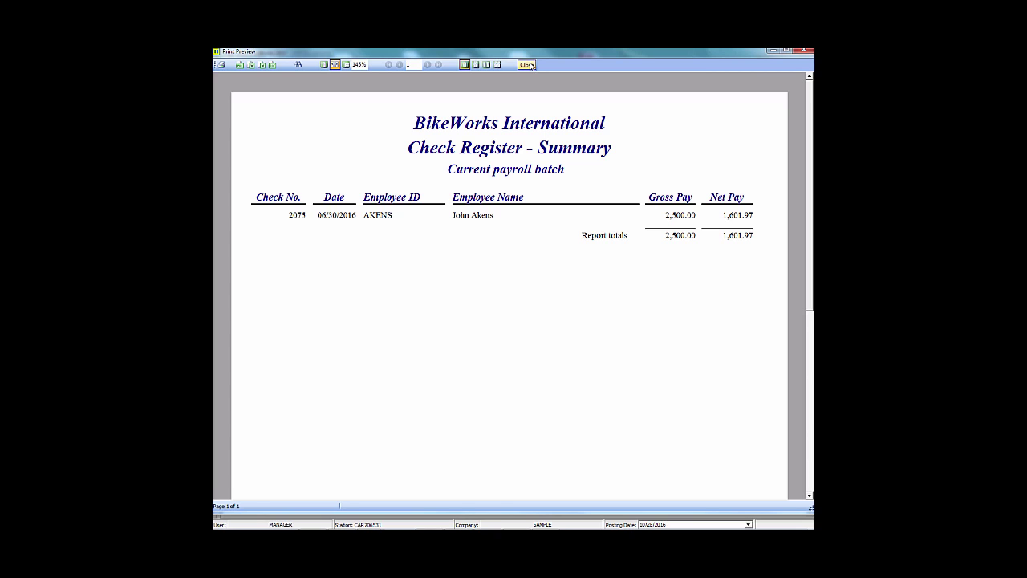
left_click(527, 65)
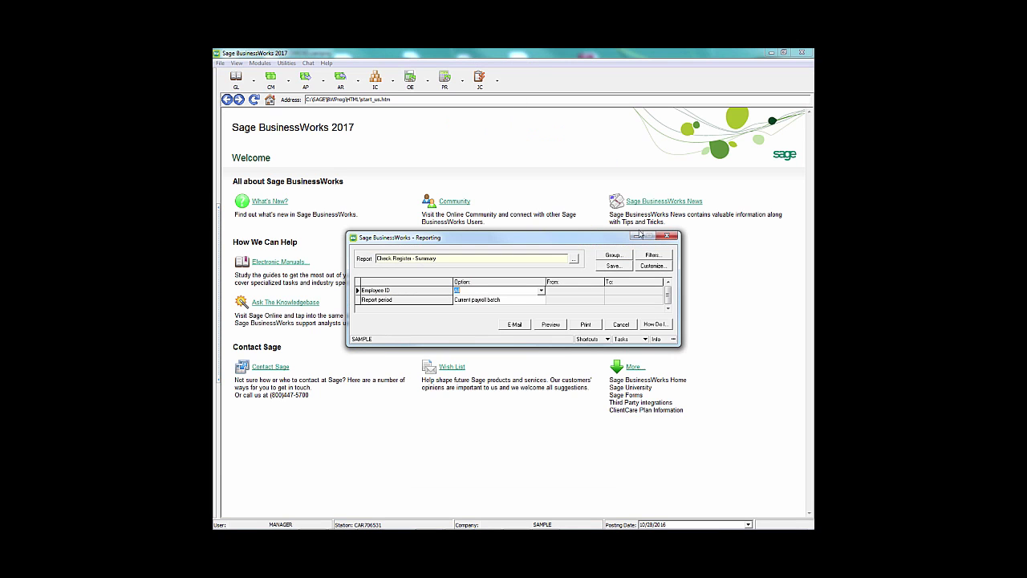
left_click(670, 239)
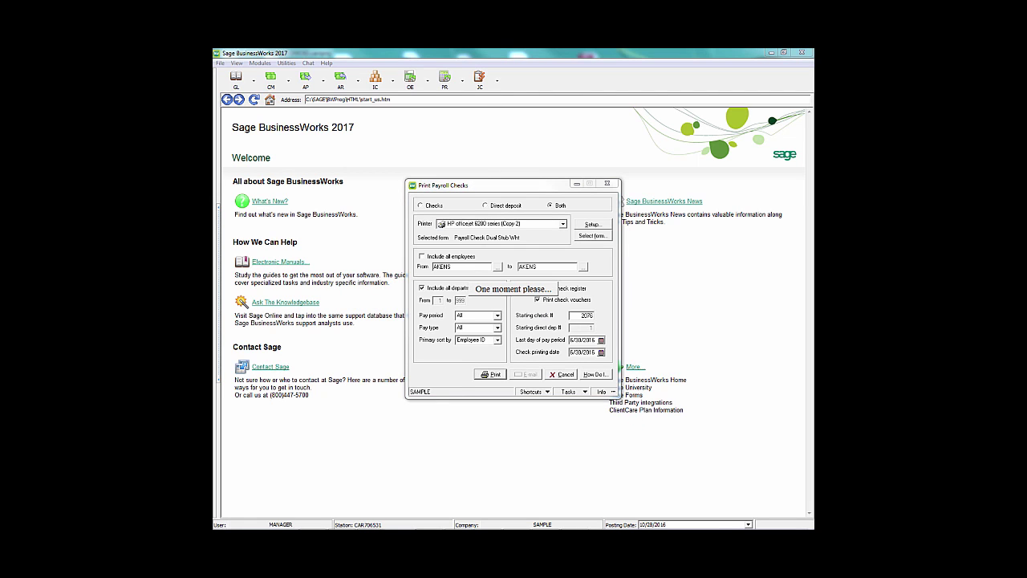